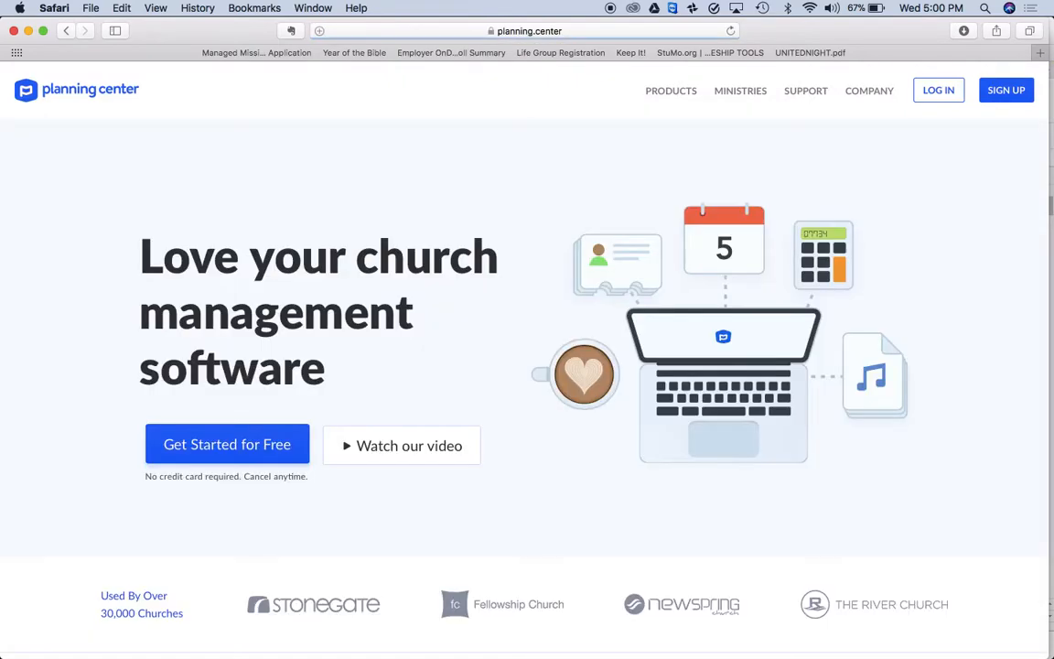
Sign in to Planning Center using the saved login details
click(937, 91)
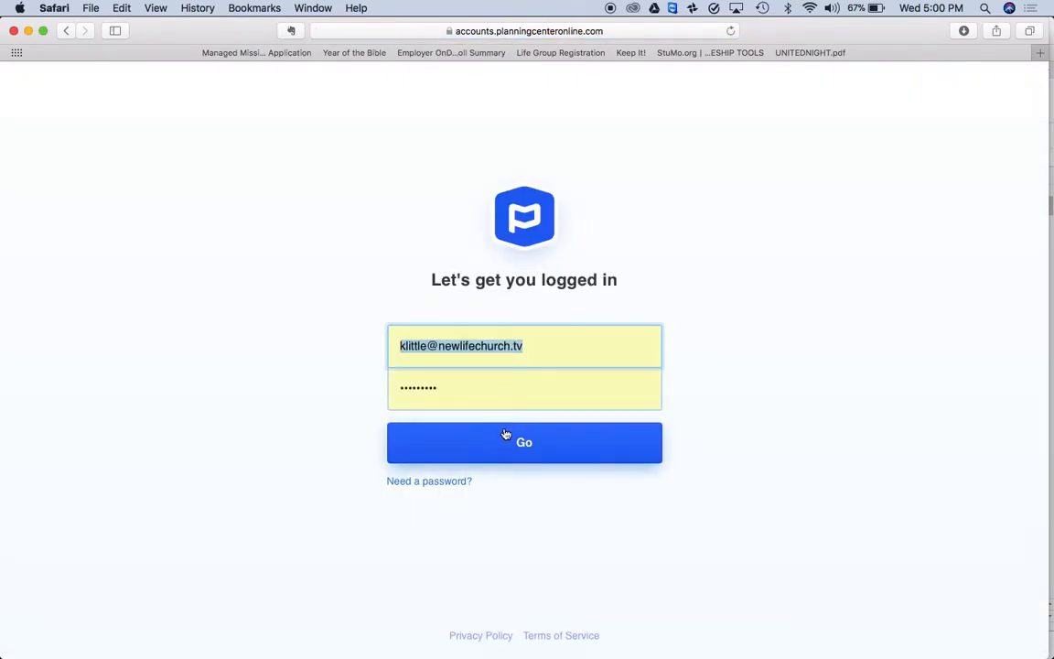
click(504, 434)
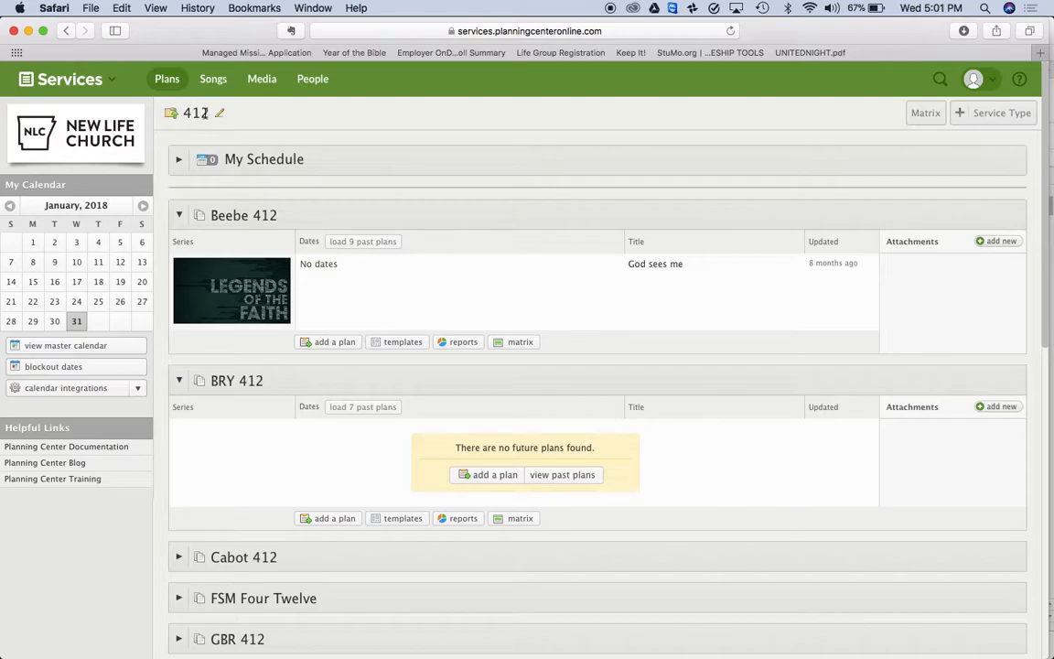
Copy the past CONDUCT plan into BRY 412 as a new plan
scroll(341, 625, down, 12)
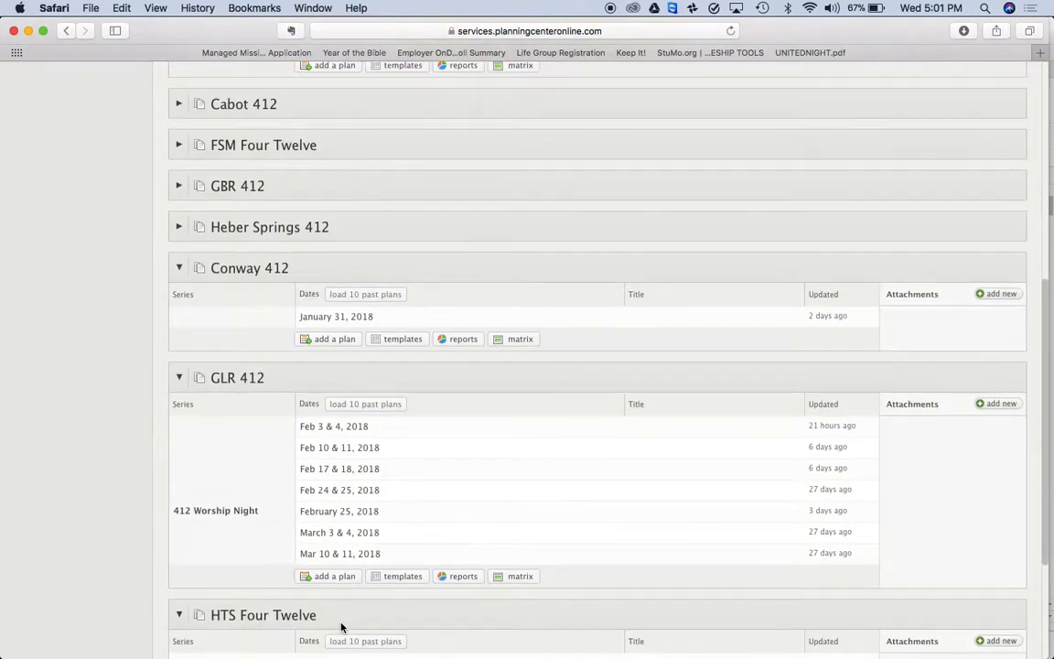
scroll(341, 473, up, 7)
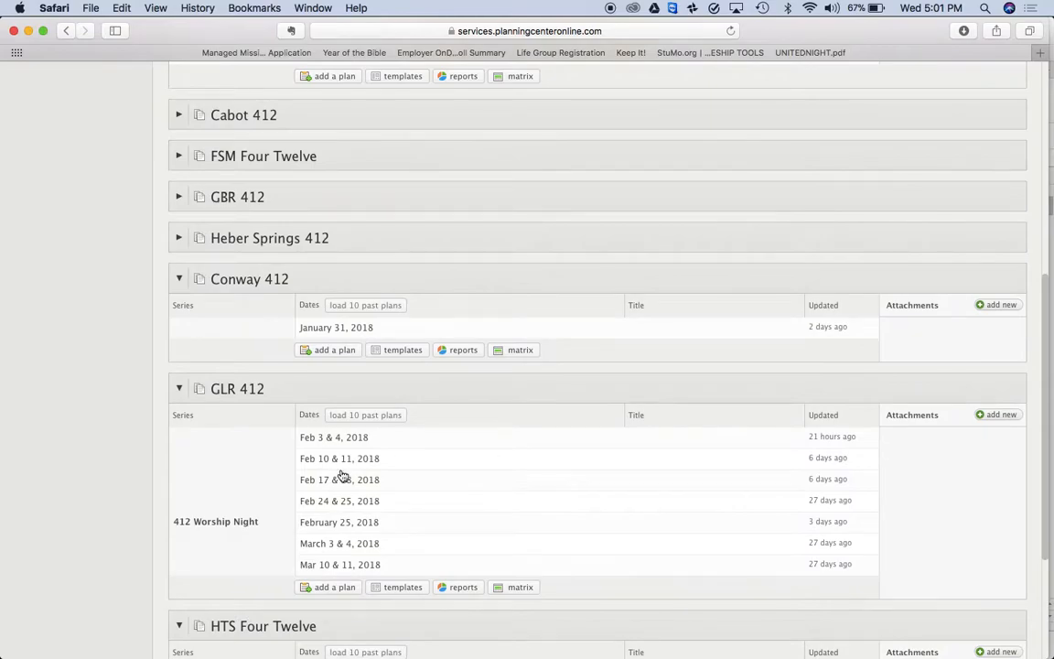
scroll(341, 474, up, 2)
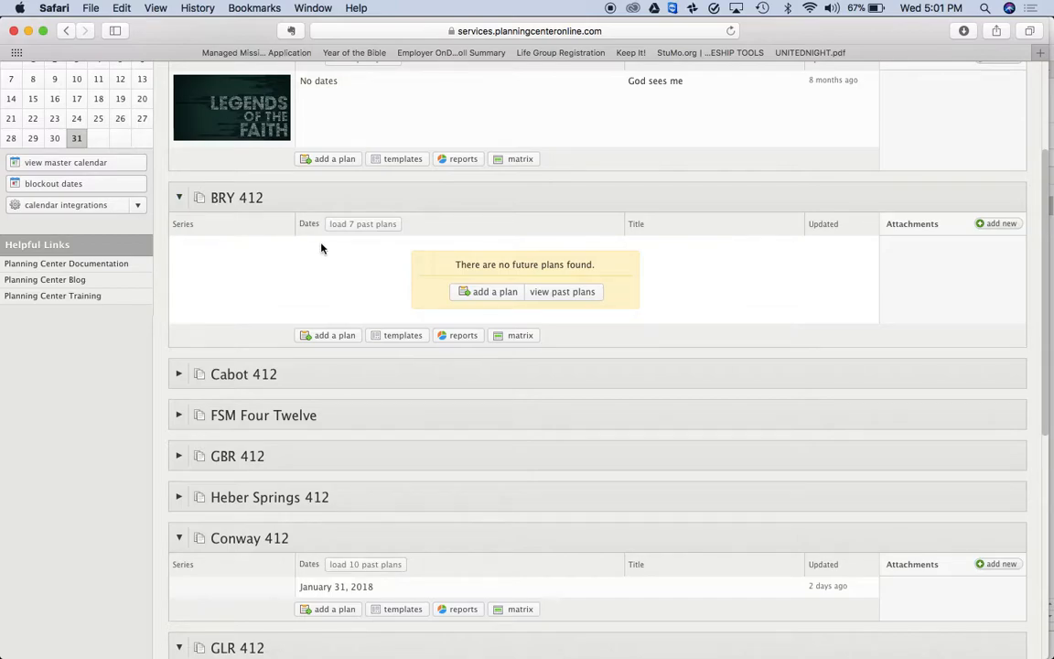
click(381, 225)
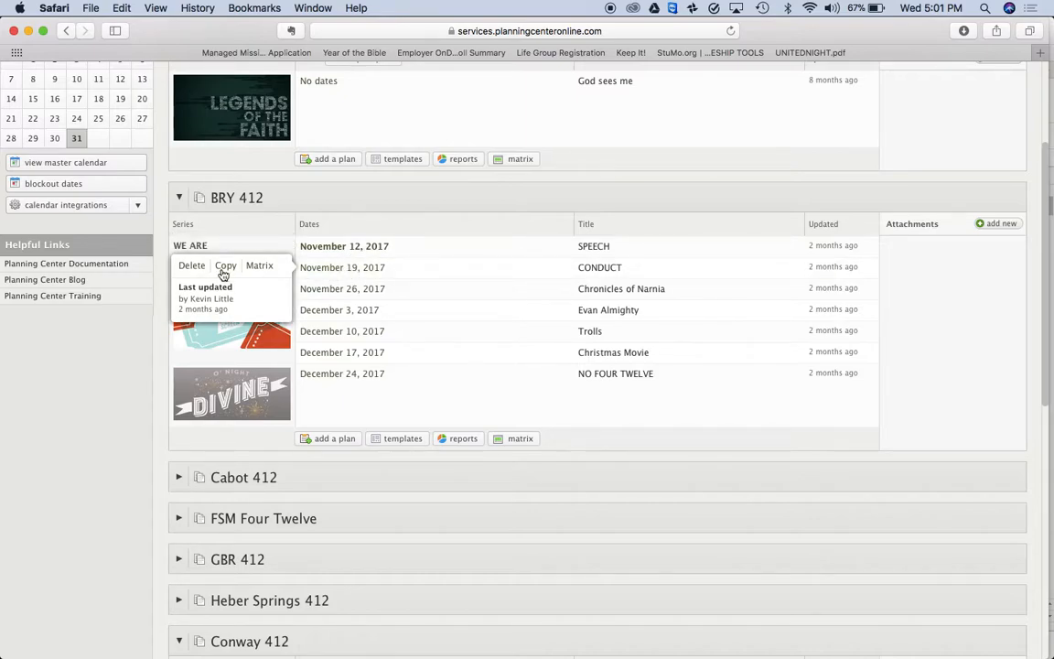
click(223, 273)
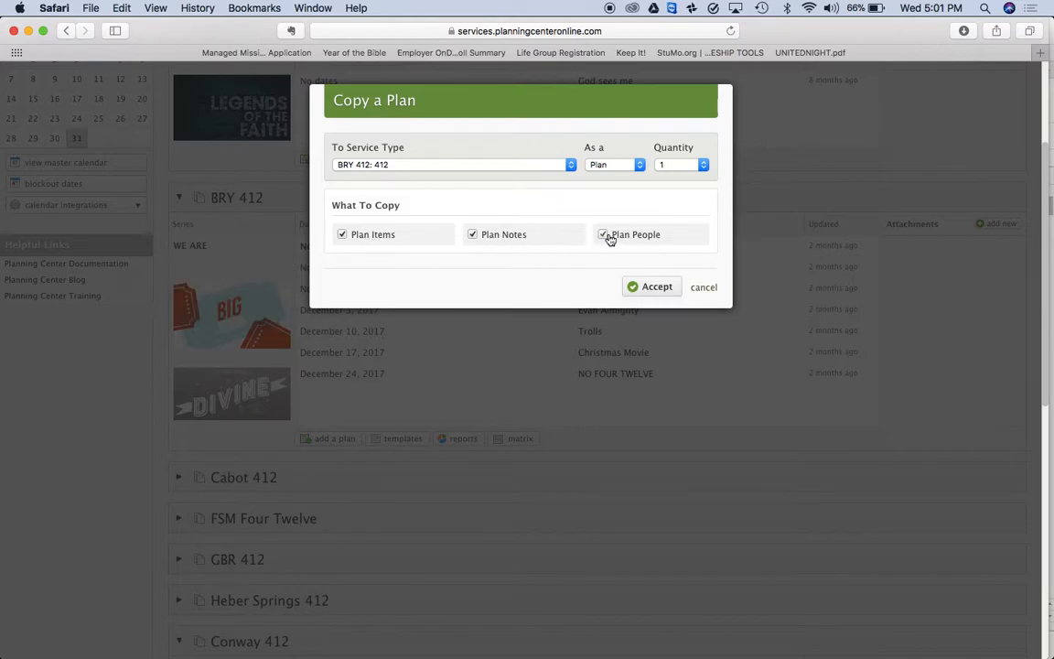
click(656, 287)
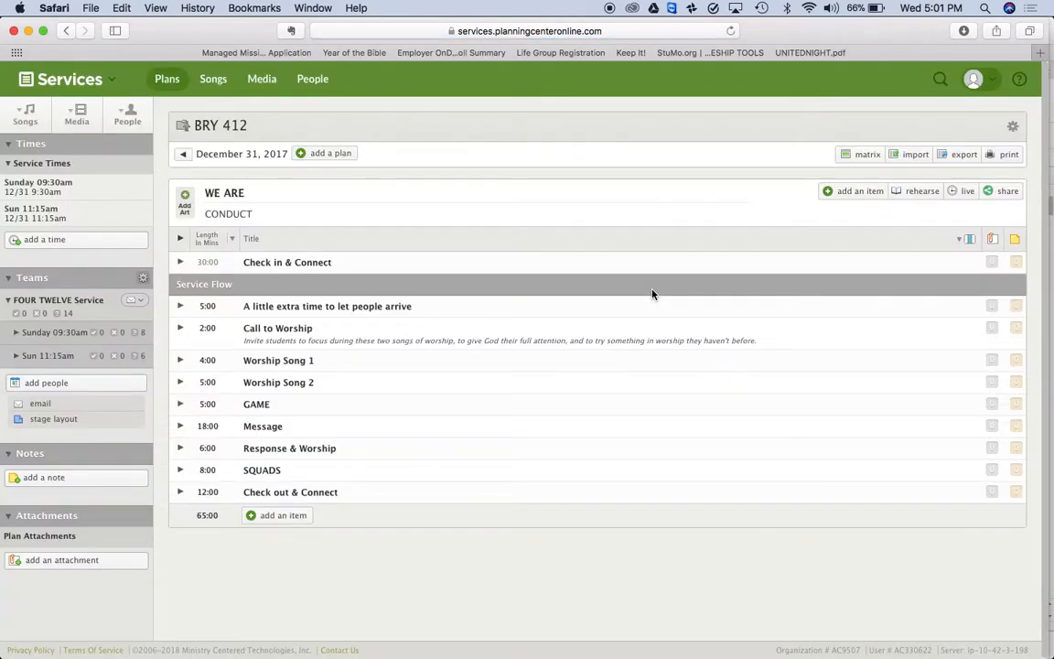
Rename the series from WE ARE to CAN'T TOUCH THIS
click(237, 194)
drag(259, 193, 166, 189)
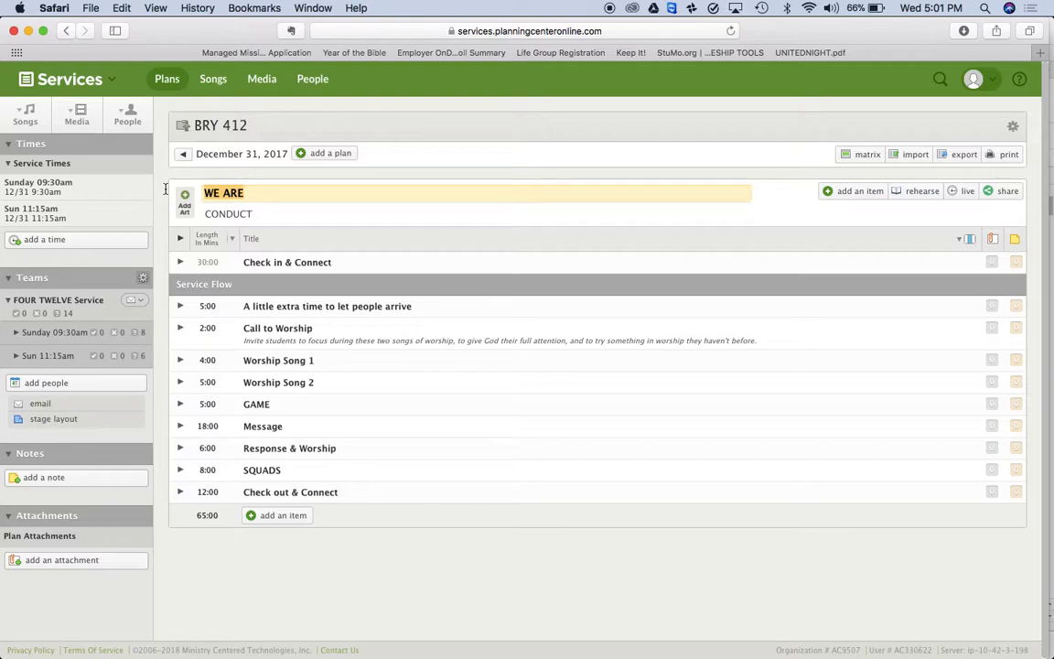
text(CAN)
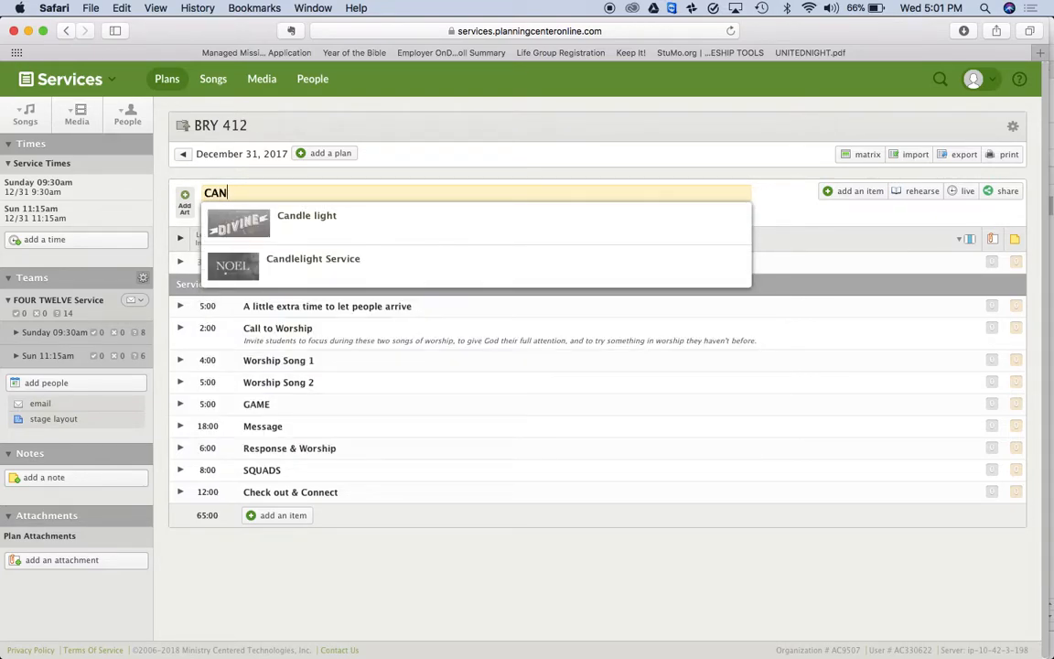
text('T TOUCH THIS)
key(Return)
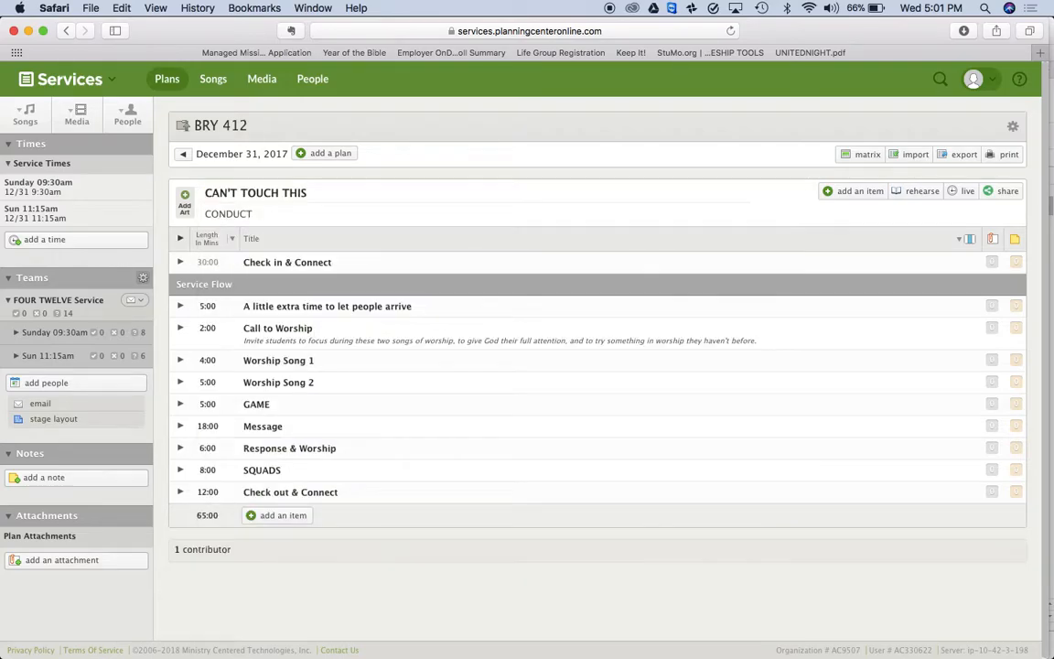
Change the plan title from CONDUCT to PURITY OF THE EYES
click(222, 212)
drag(262, 213, 173, 214)
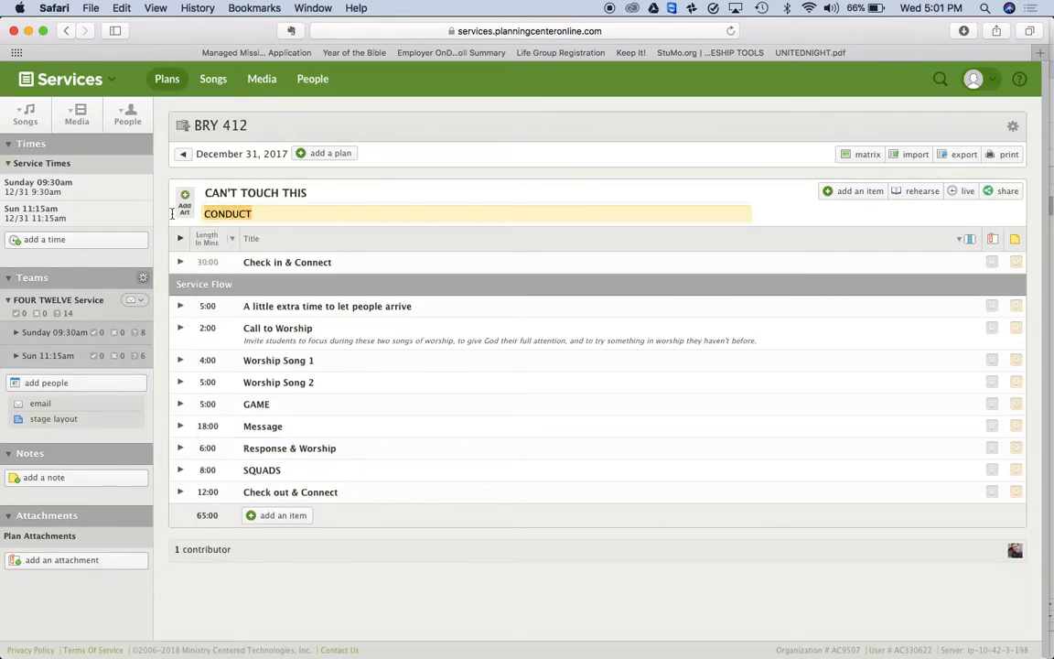
text(EYES)
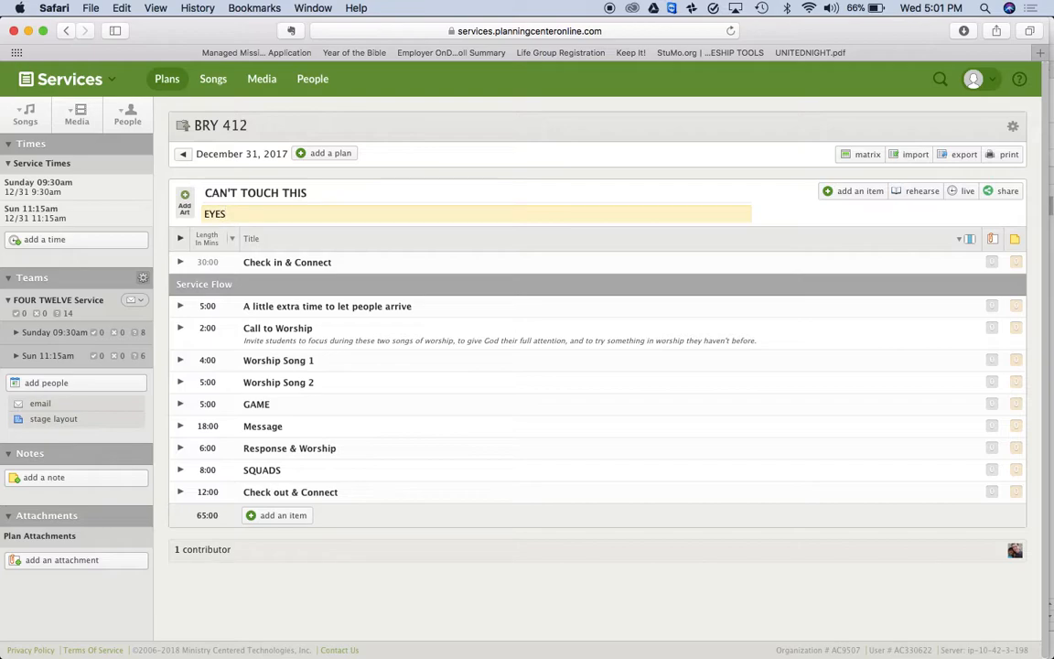
text(PURITY OF THE)
key(Return)
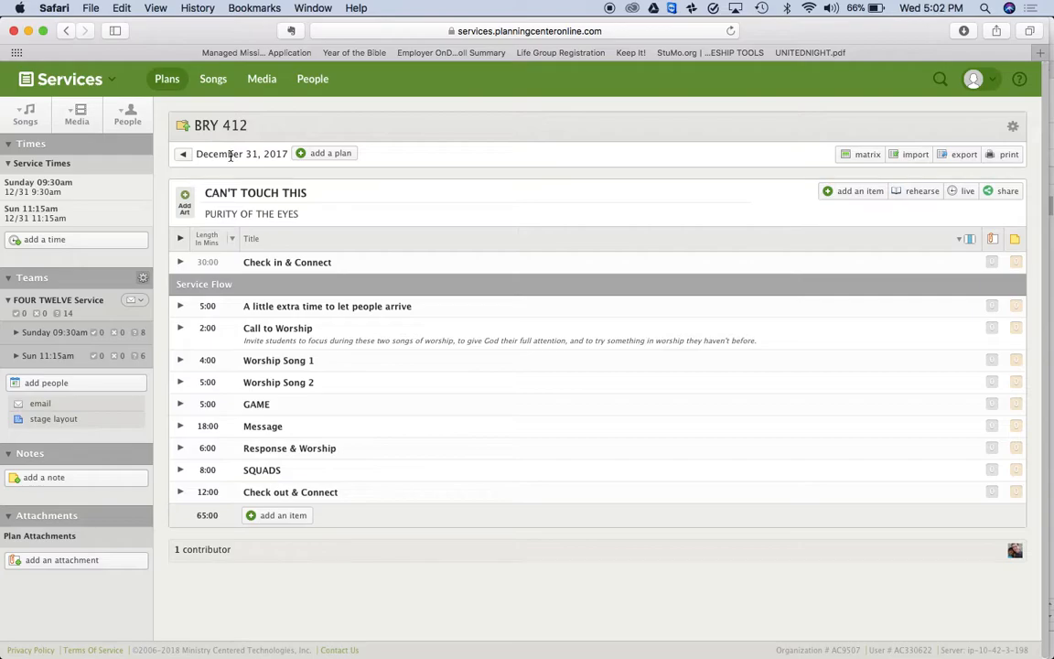
Move the Sunday 09:30am service to February 4, 2018
click(71, 190)
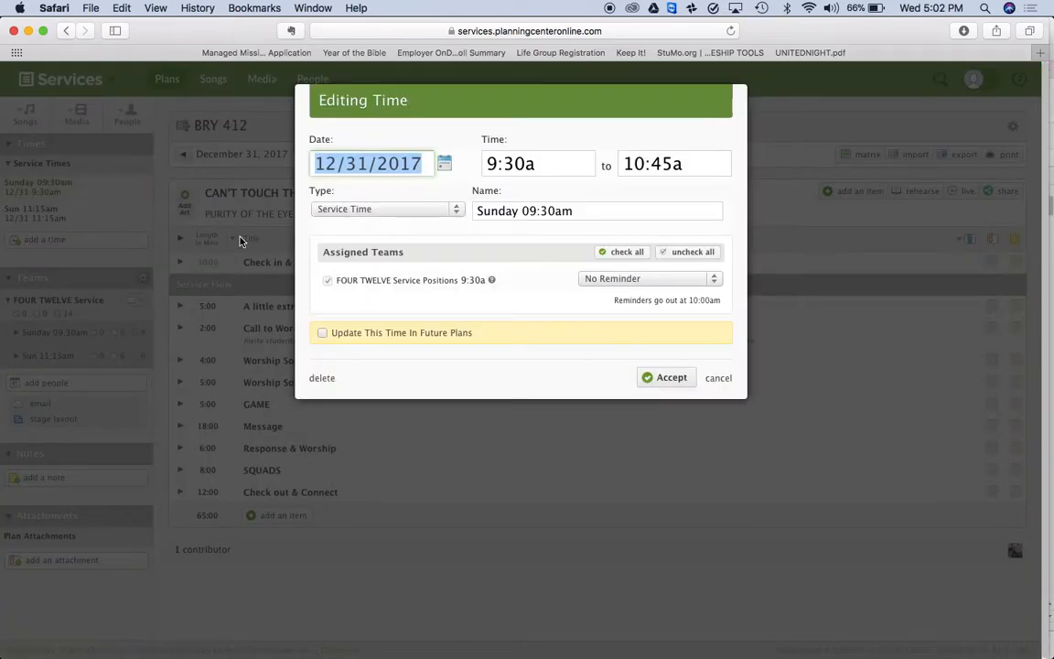
click(443, 163)
click(444, 190)
click(443, 190)
click(322, 190)
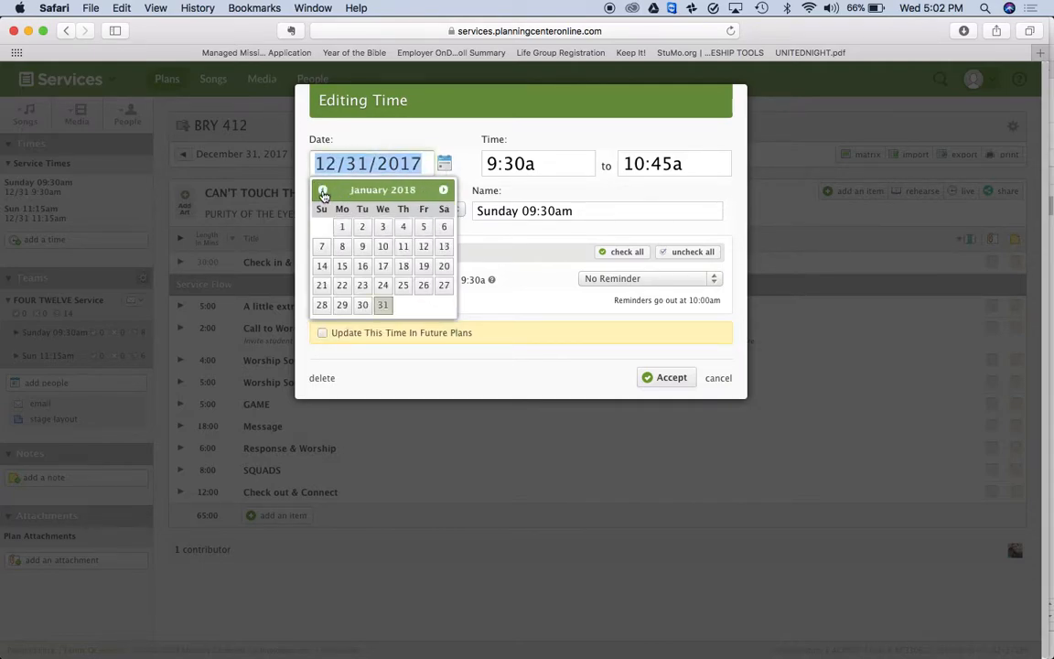
click(926, 9)
click(926, 11)
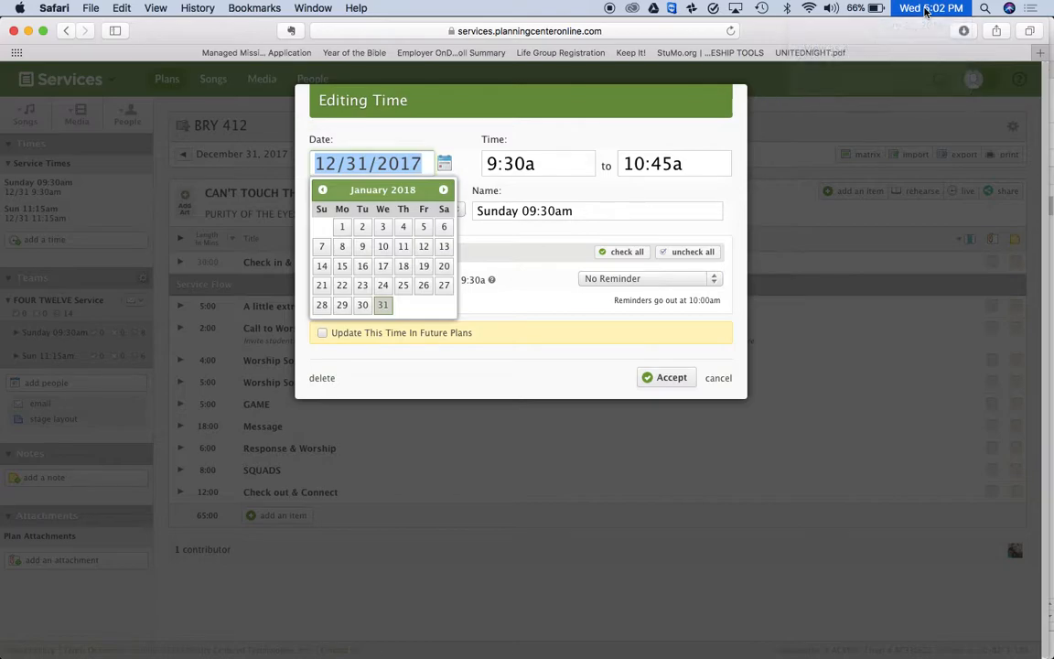
click(444, 192)
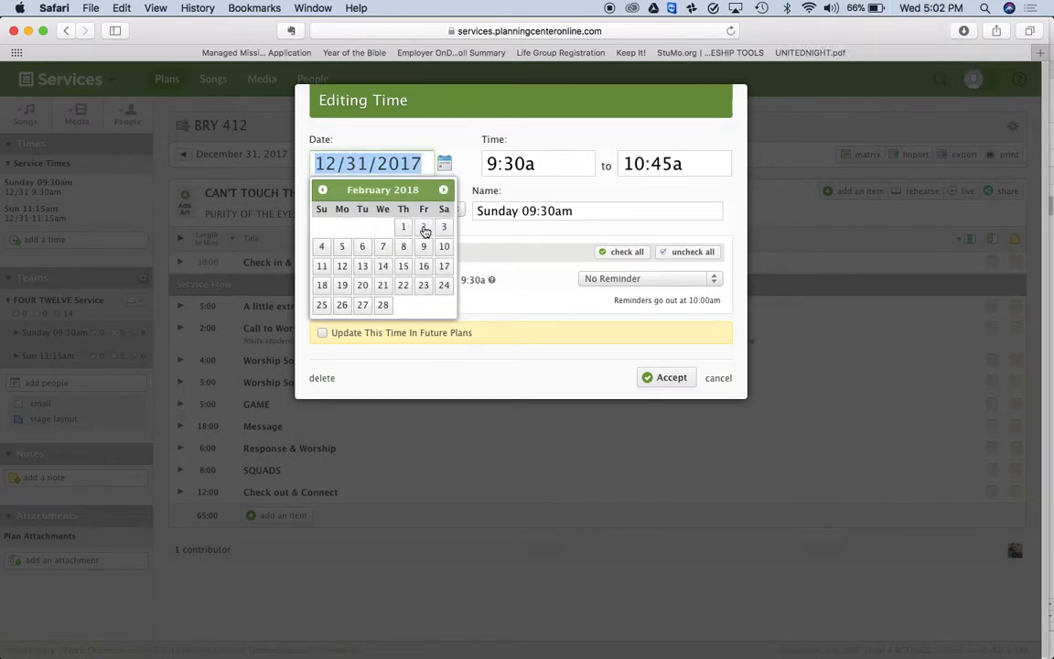
click(322, 249)
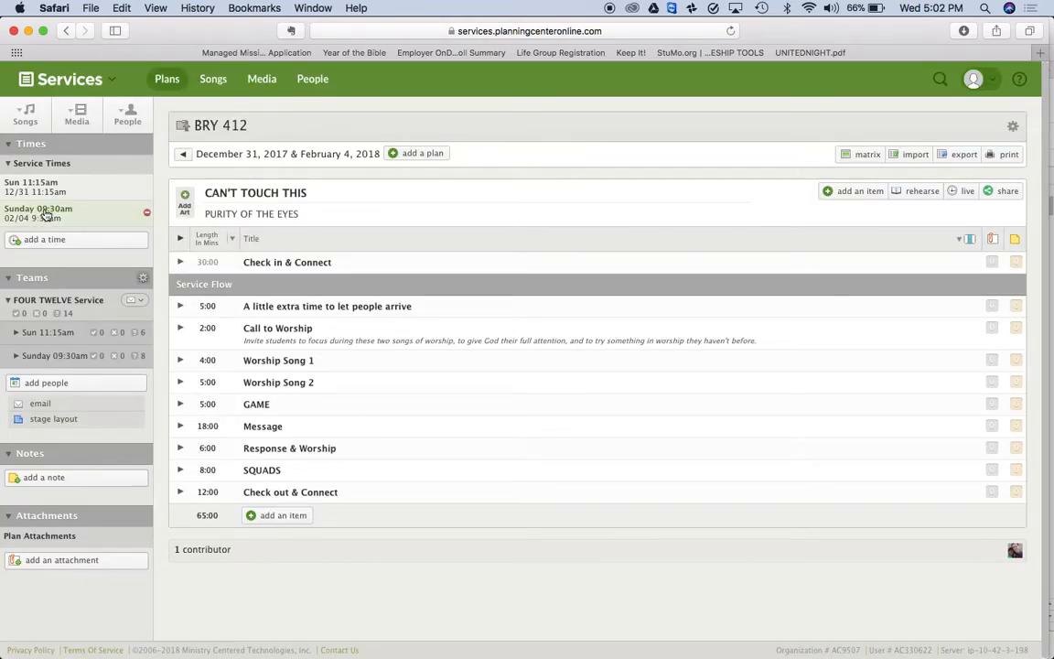
Move the Sun 11:15am service to February 4, 2018
click(53, 188)
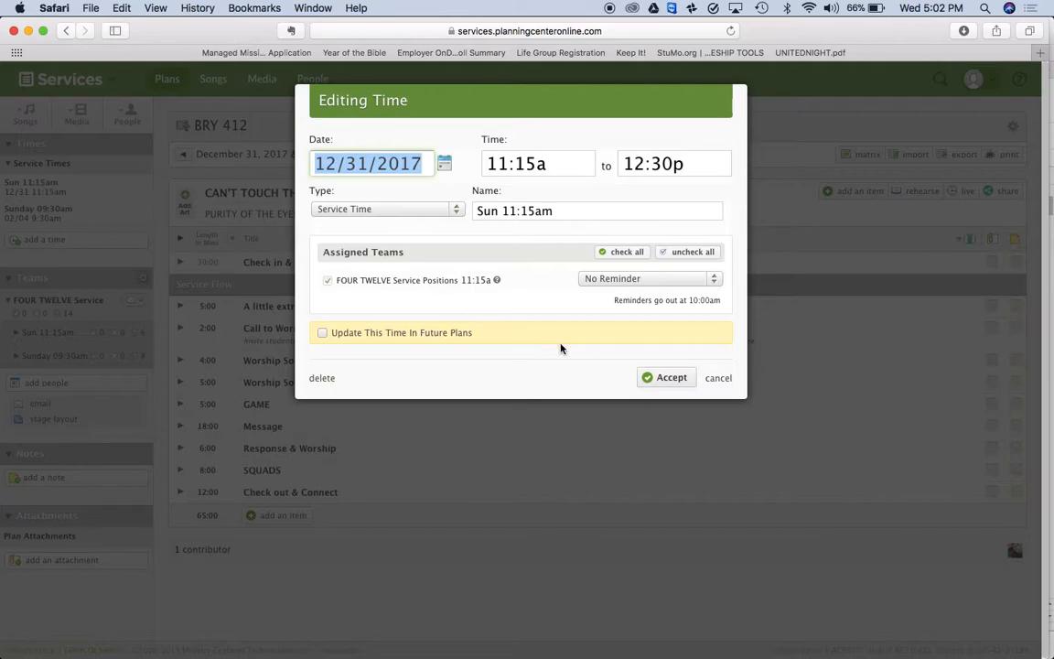
click(719, 379)
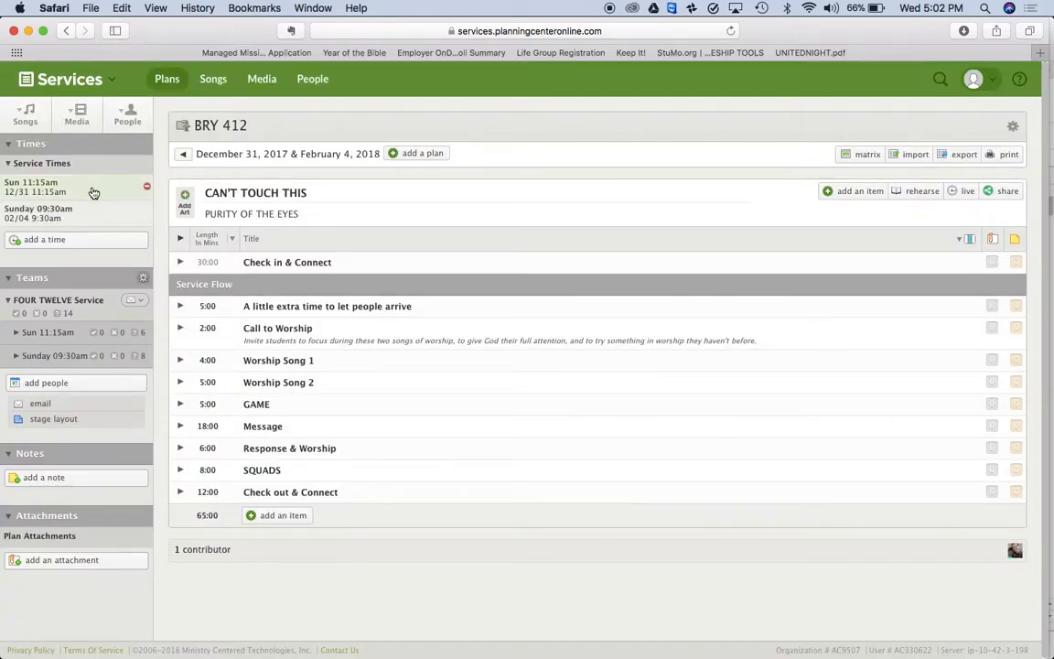
click(32, 181)
click(444, 163)
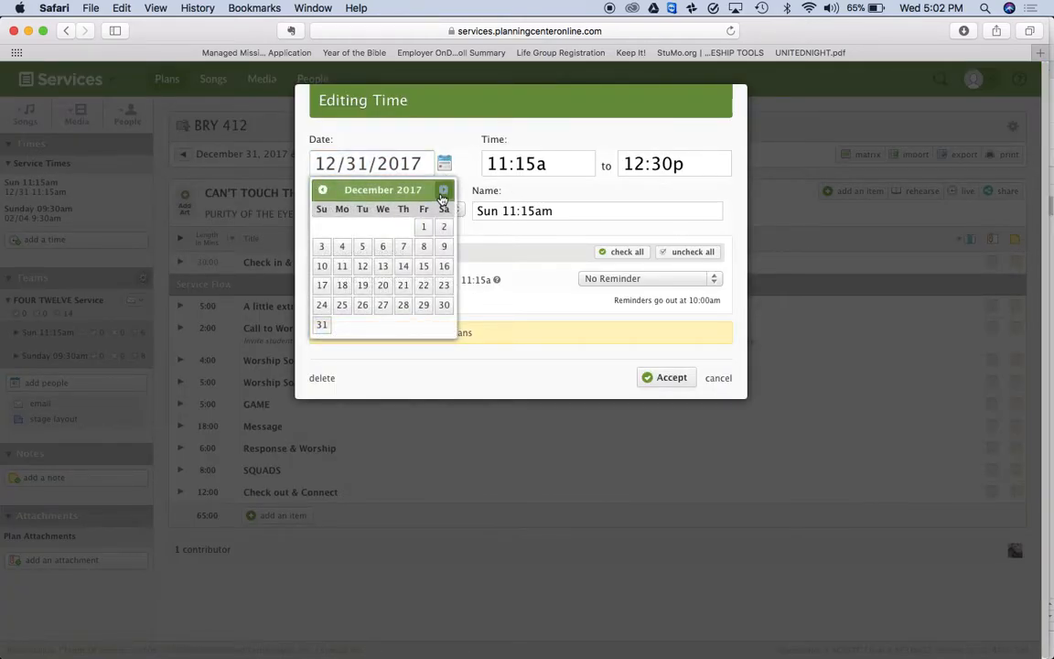
double_click(443, 190)
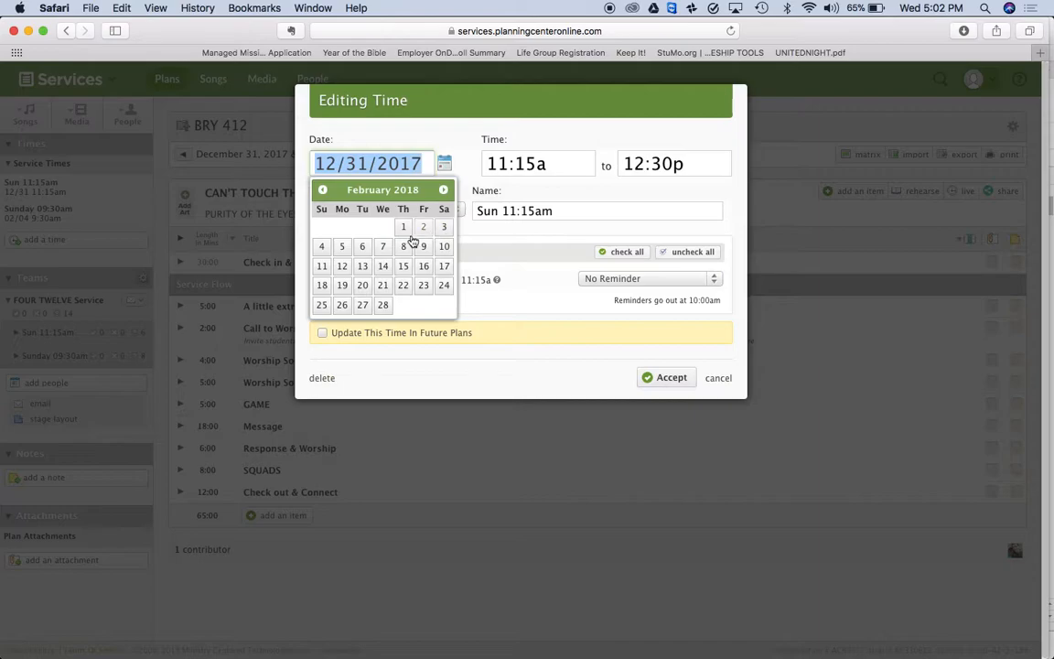
click(322, 247)
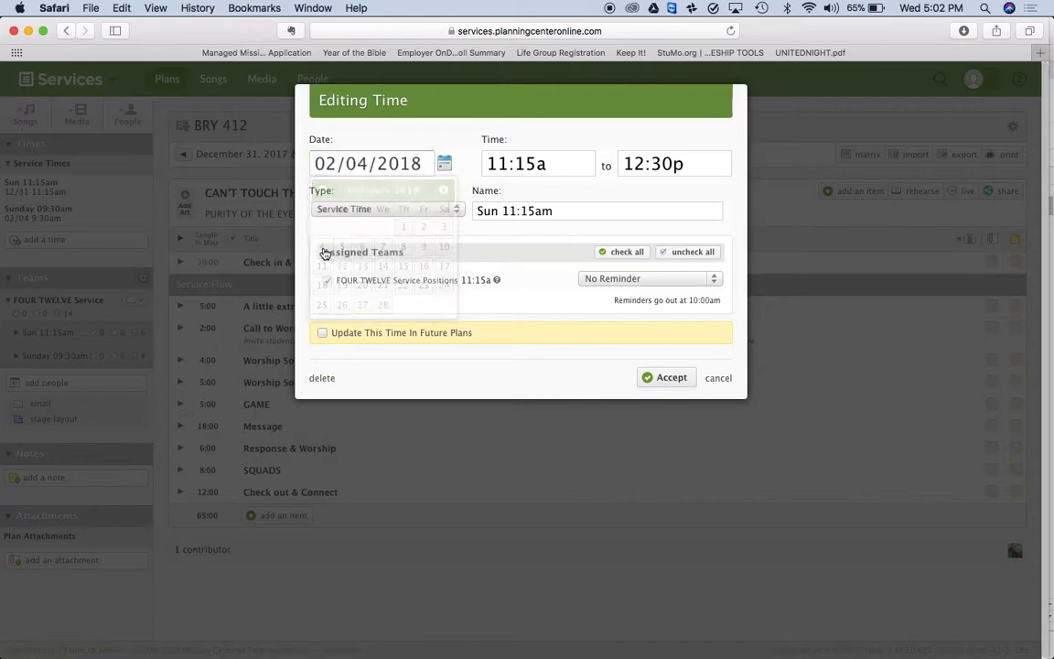
click(671, 377)
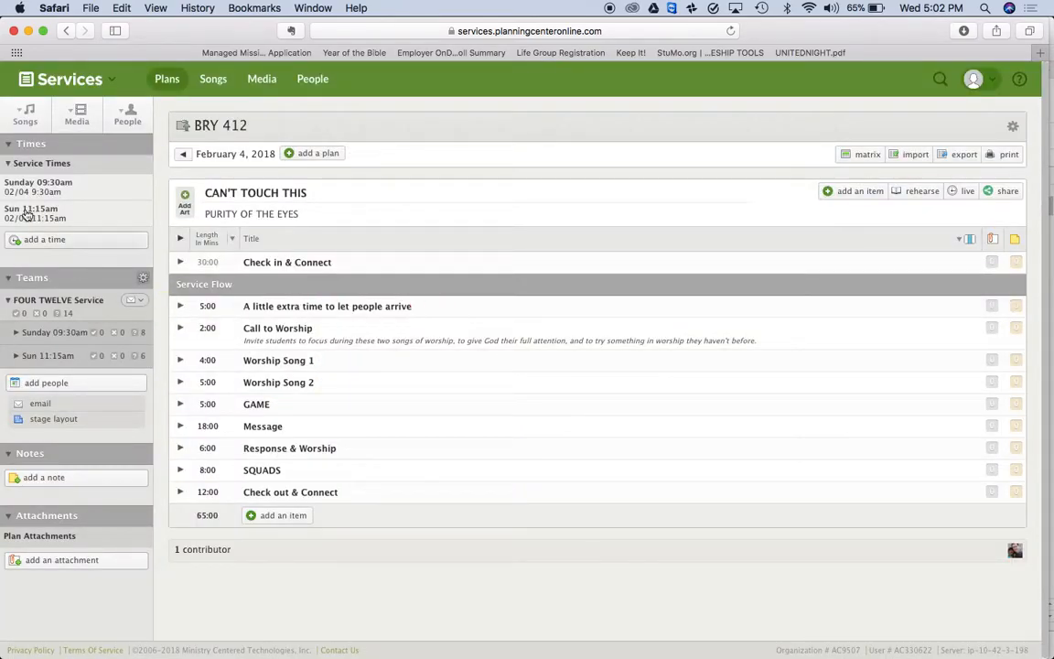
Remove the second Girl Squad Leader assignee from the 09:30am service
click(17, 332)
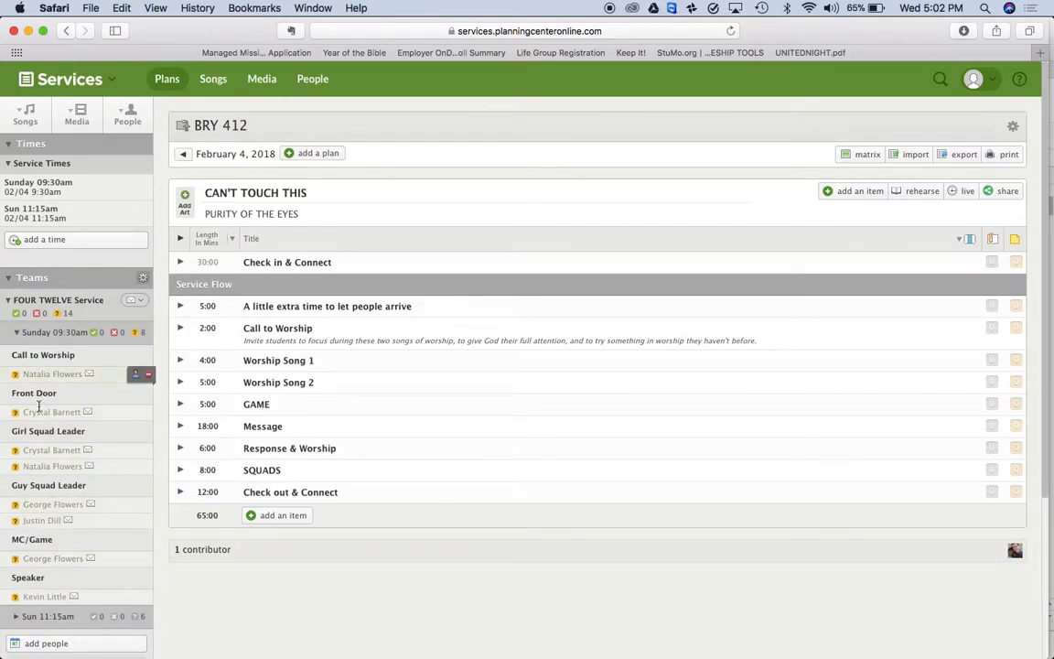
mouse_move(68, 529)
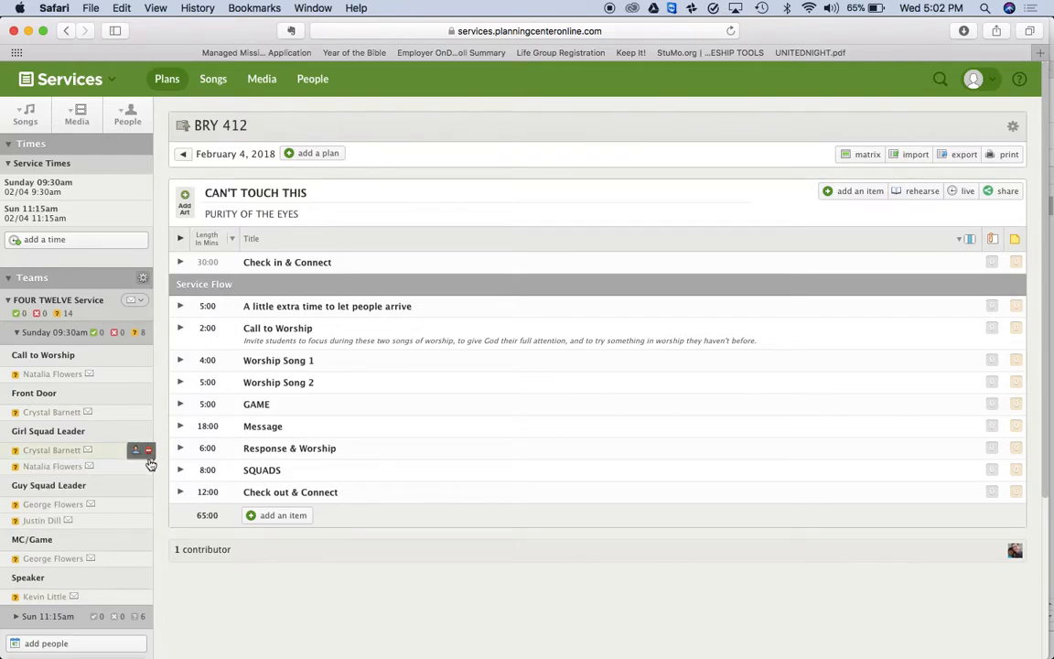
click(149, 468)
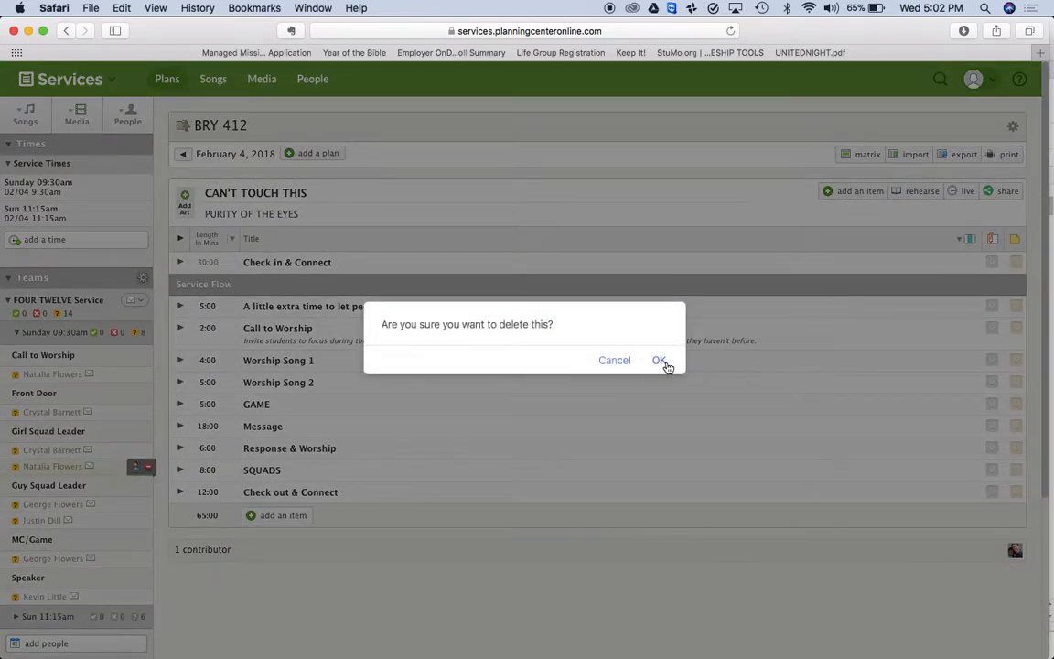
click(663, 362)
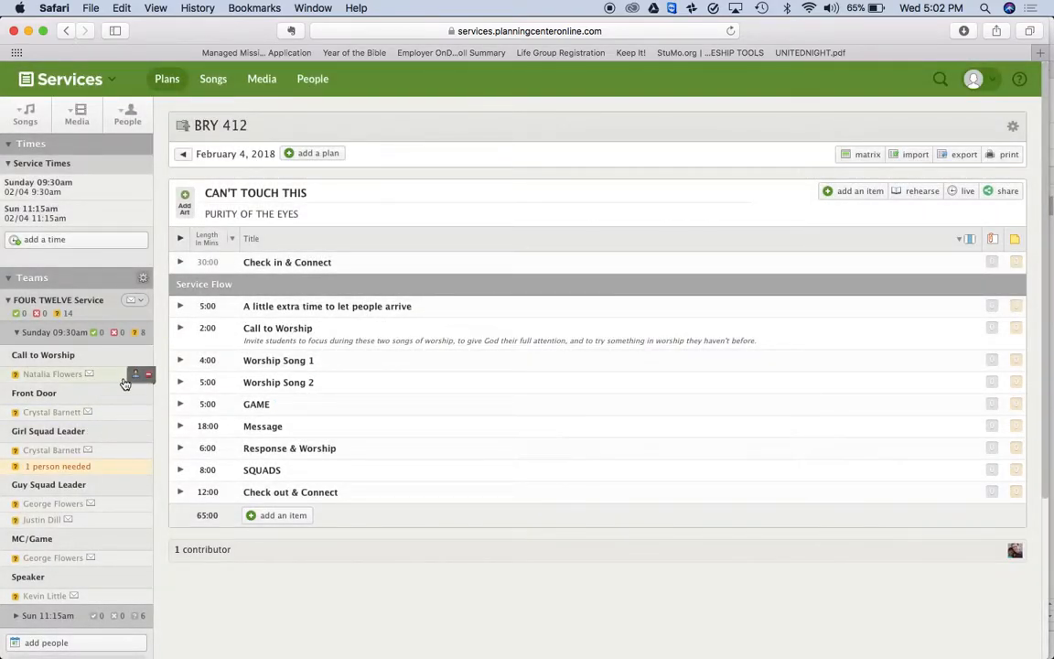
Remove the person scheduled for Call to Worship, leaving the slot open
click(148, 376)
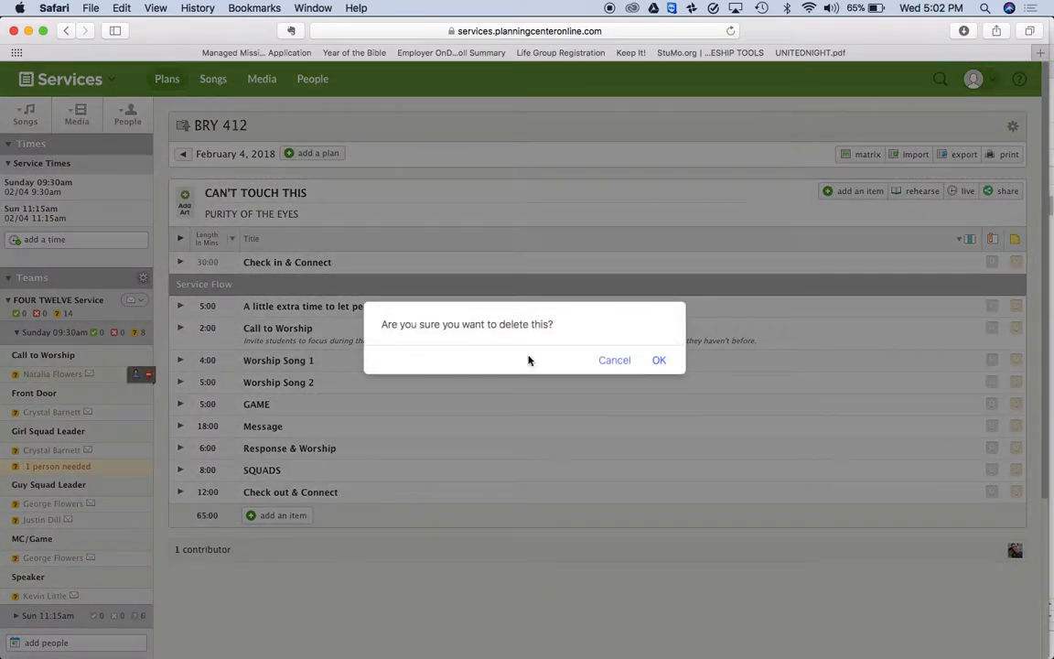
click(658, 363)
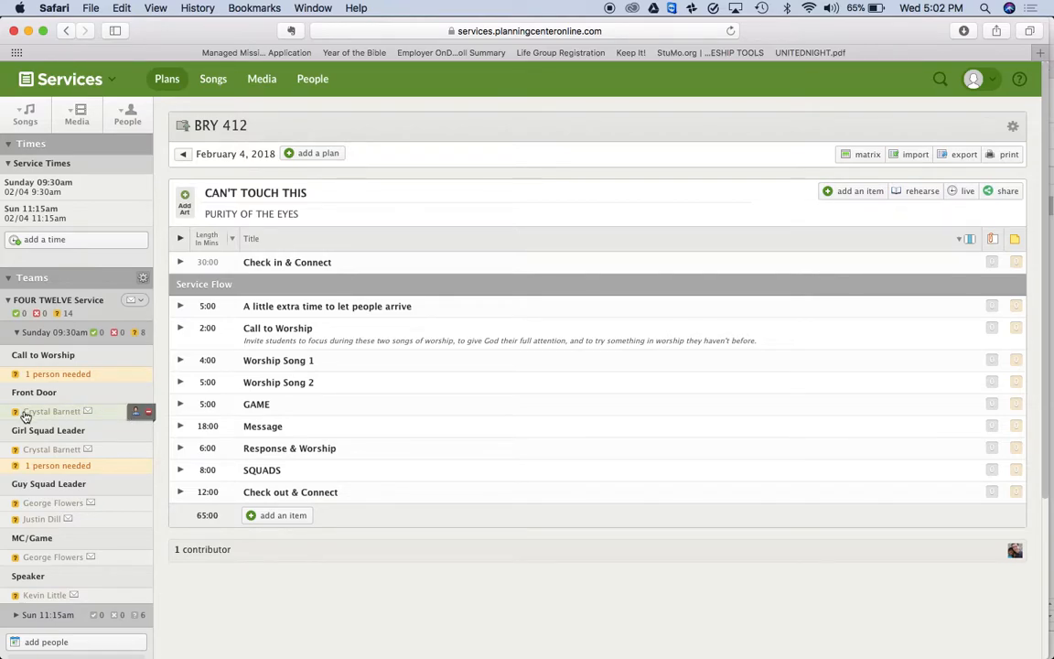
click(61, 376)
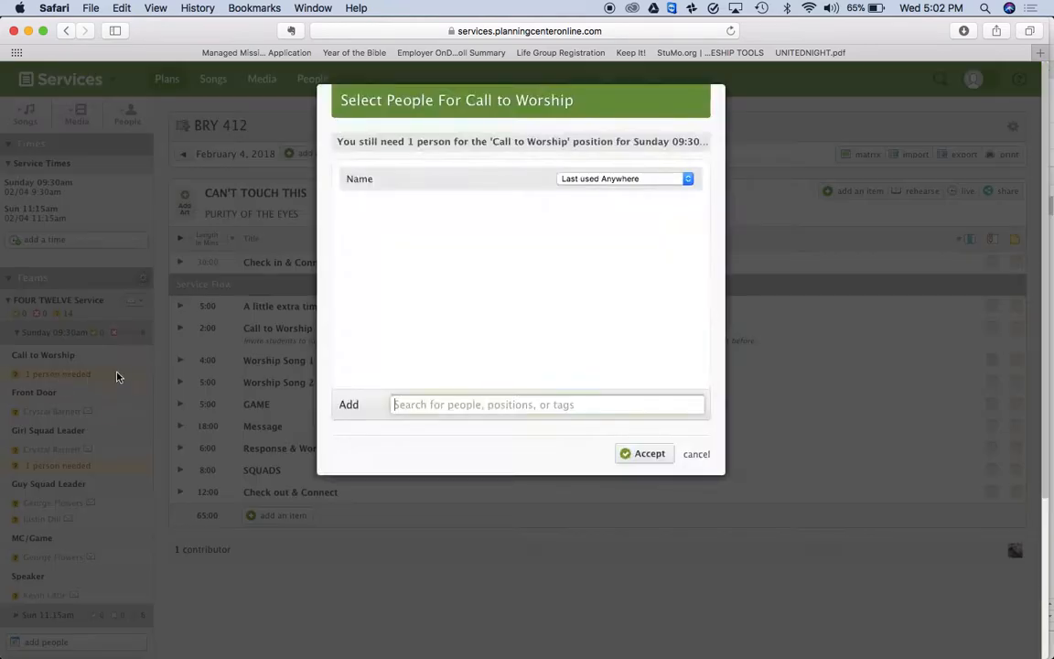
click(693, 454)
scroll(44, 453, down, 3)
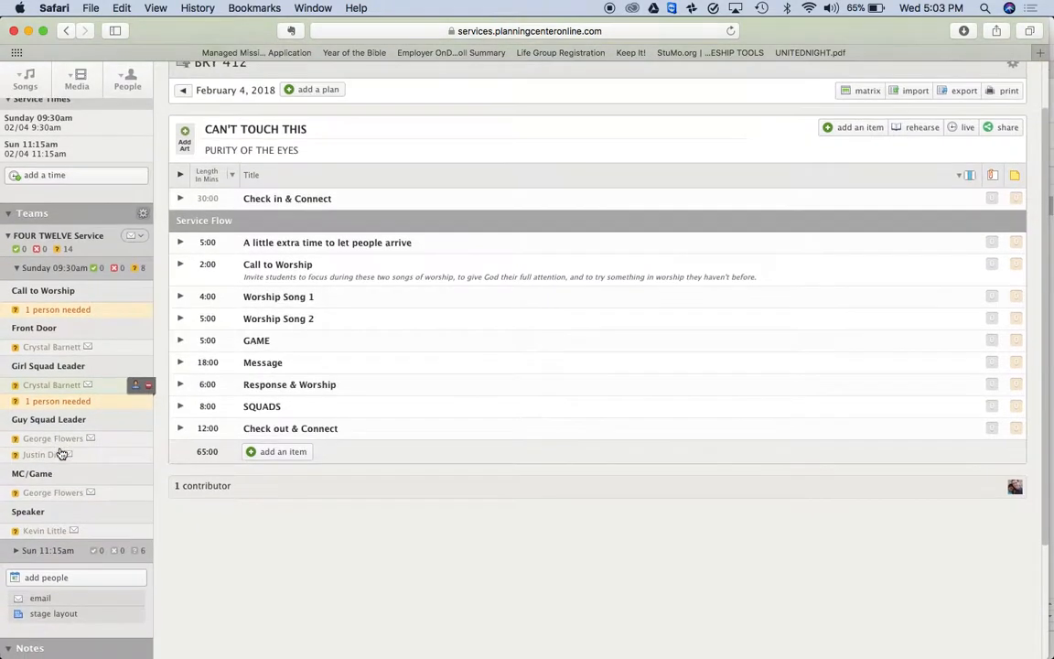
mouse_move(44, 452)
mouse_down()
mouse_move(48, 318)
mouse_move(44, 452)
mouse_up()
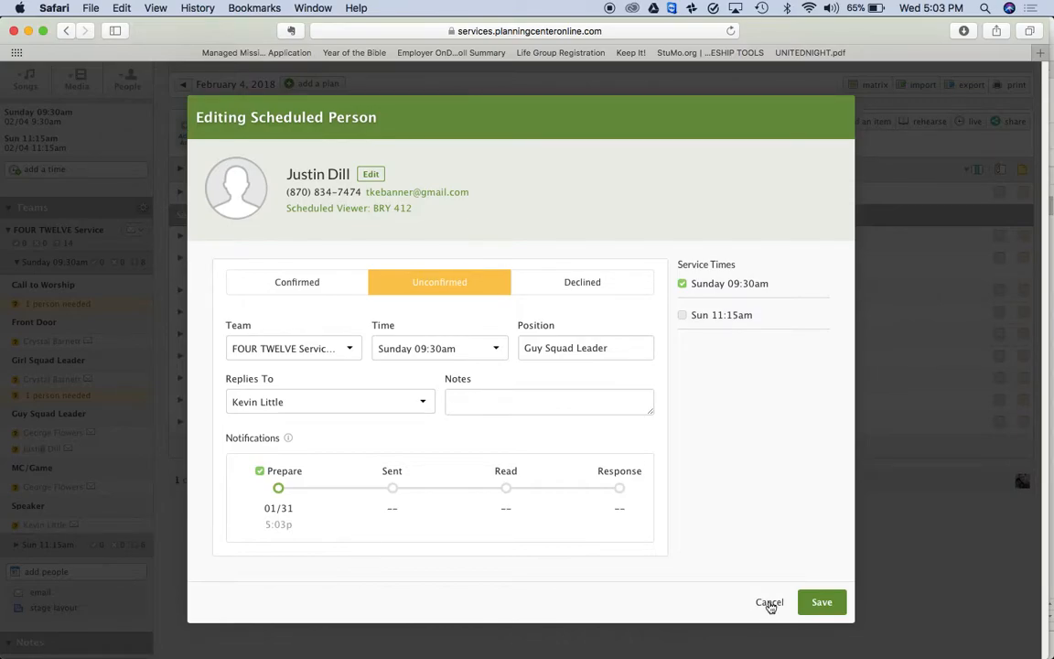
click(769, 603)
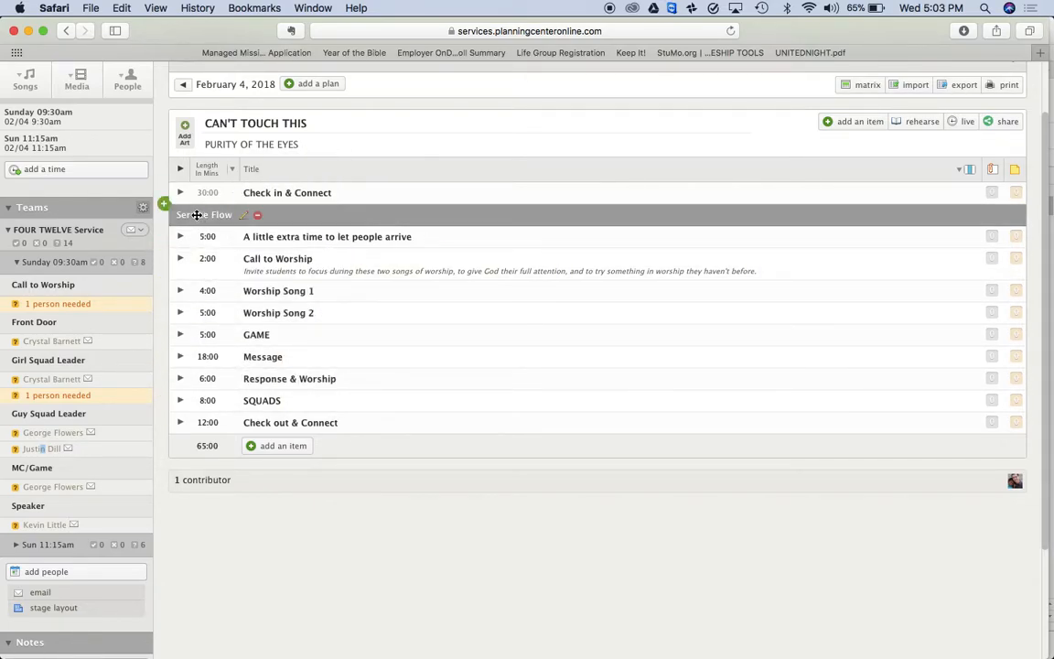
Show start times for both services and delete Worship Song 2
mouse_move(215, 245)
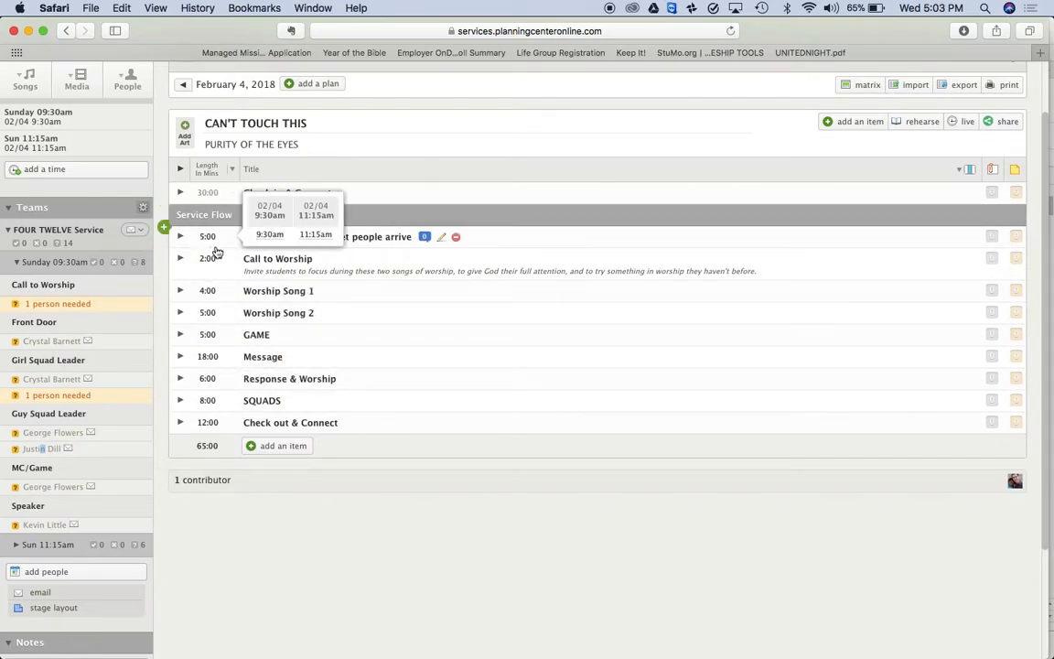
click(225, 175)
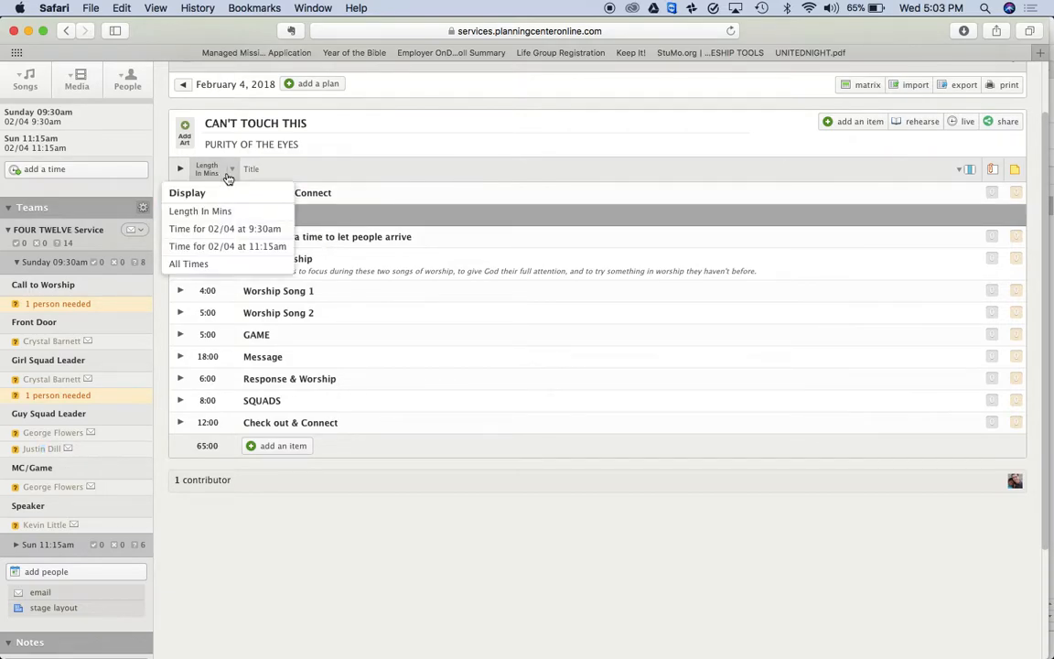
click(215, 264)
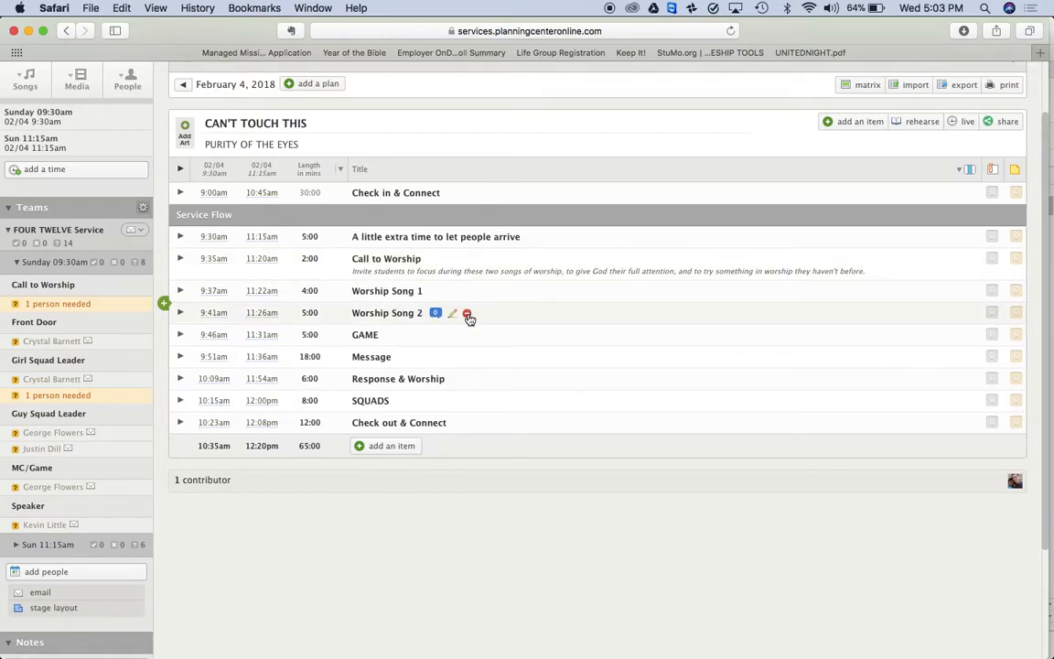
click(468, 315)
click(660, 360)
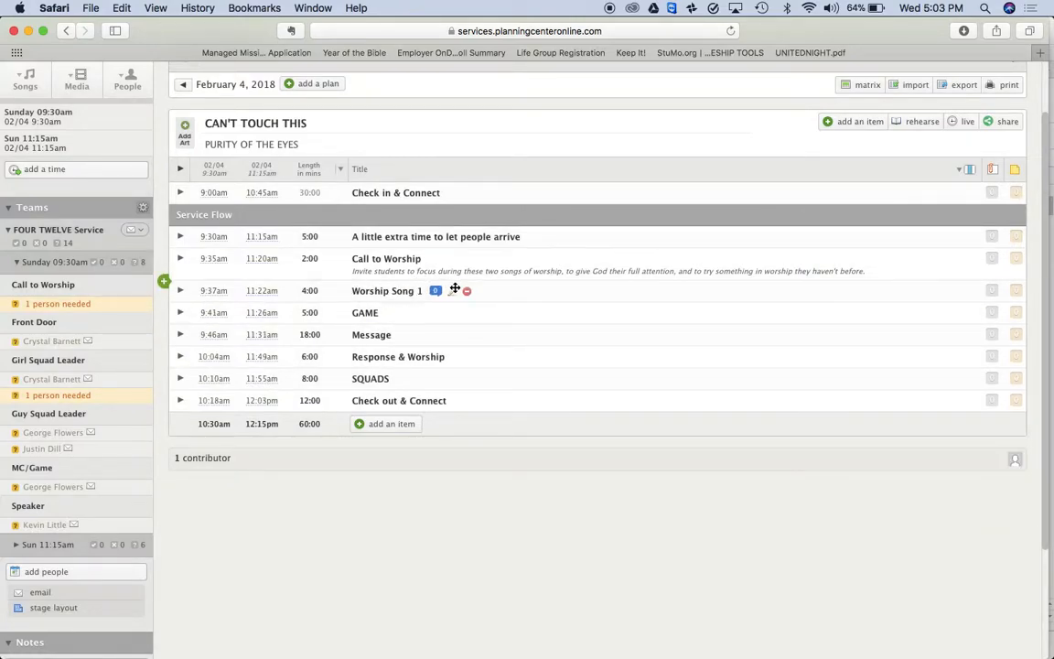
Retitle the first song 'Worship Song 1: OUR GOD IS AN AWESOME GOD'
click(453, 293)
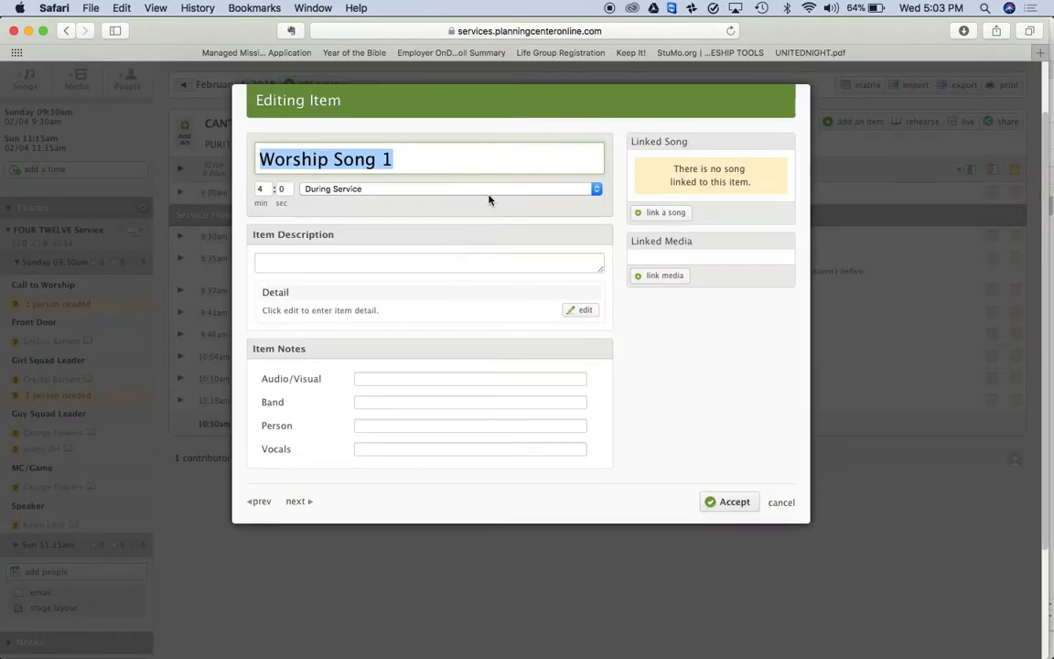
click(427, 159)
text(: OUR GOD IS AN AWESOME GO)
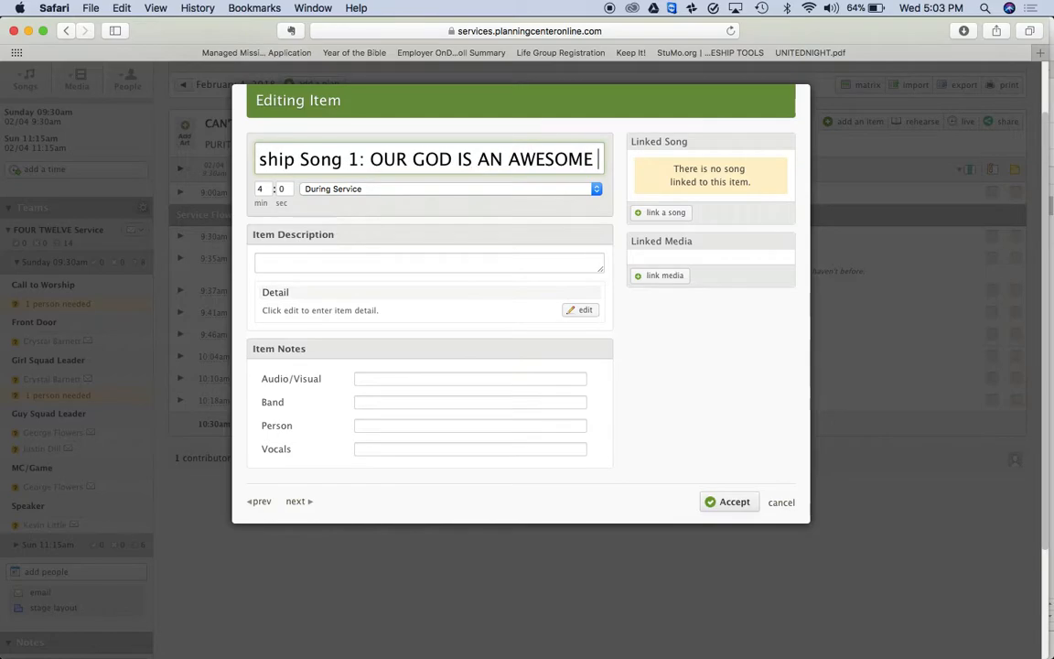
text(D)
click(706, 502)
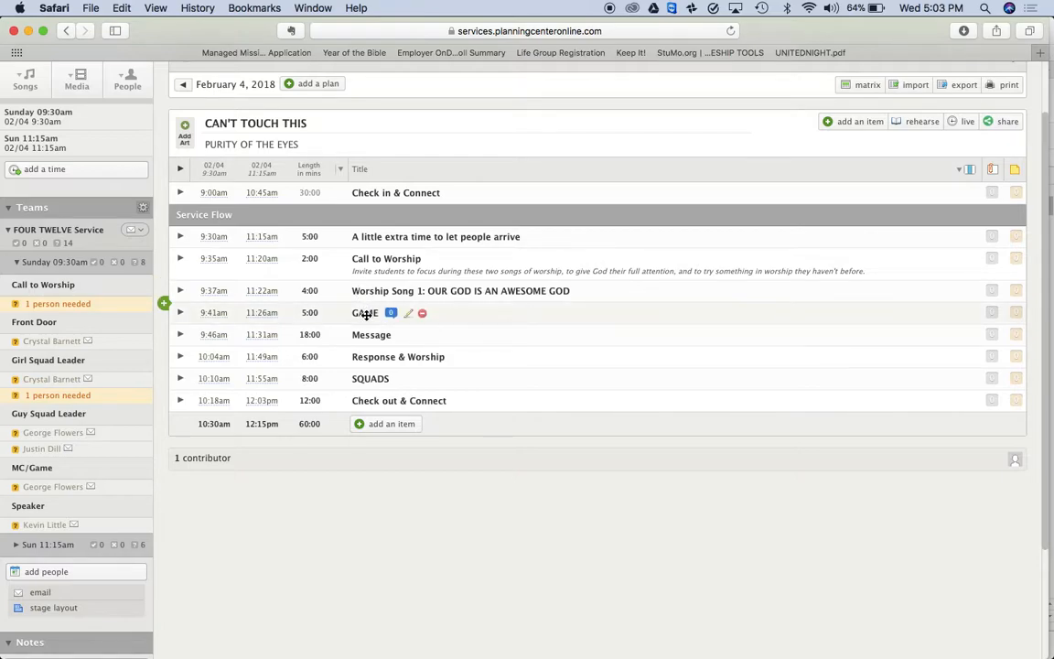
mouse_move(364, 314)
mouse_down()
mouse_move(364, 289)
mouse_move(366, 318)
mouse_up()
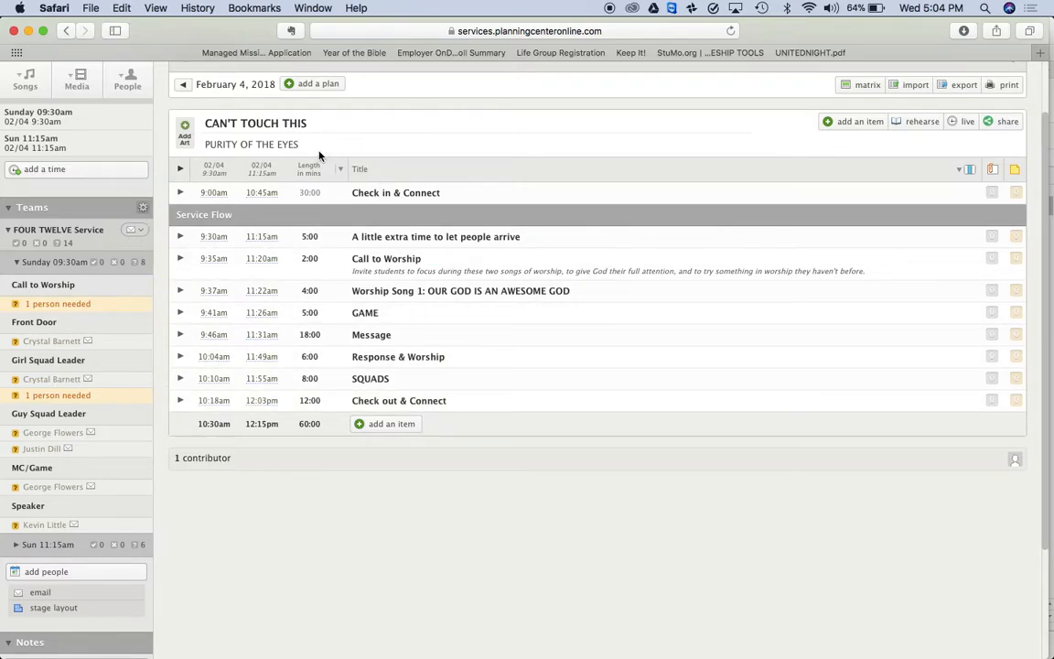
scroll(293, 137, up, 1)
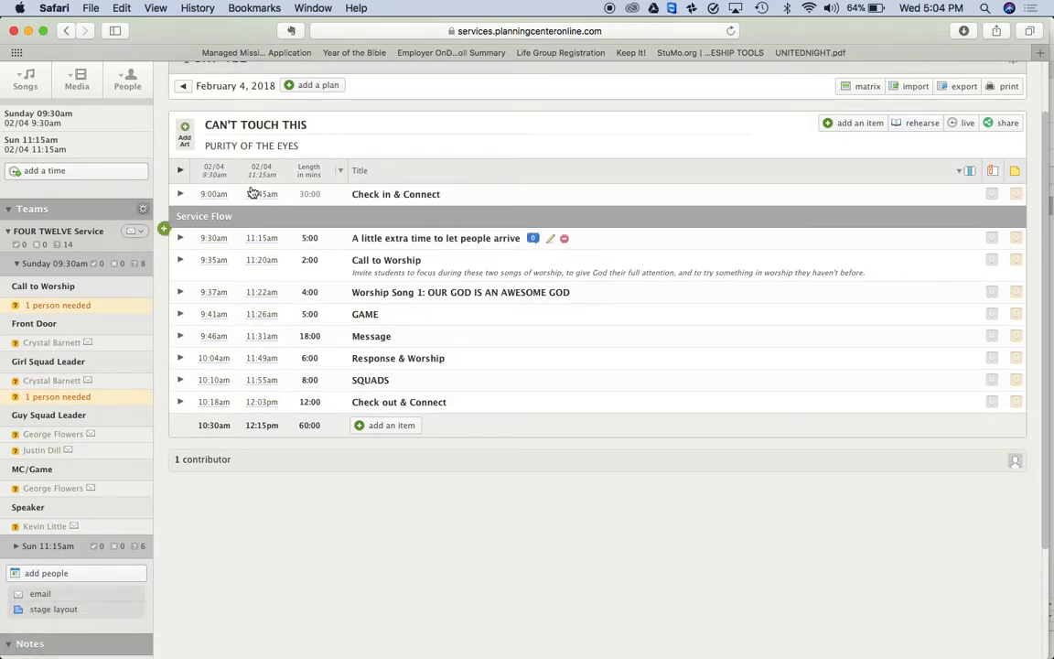
Upload Cant touch this.jpg from Downloads as the CAN'T TOUCH THIS series artwork
click(184, 137)
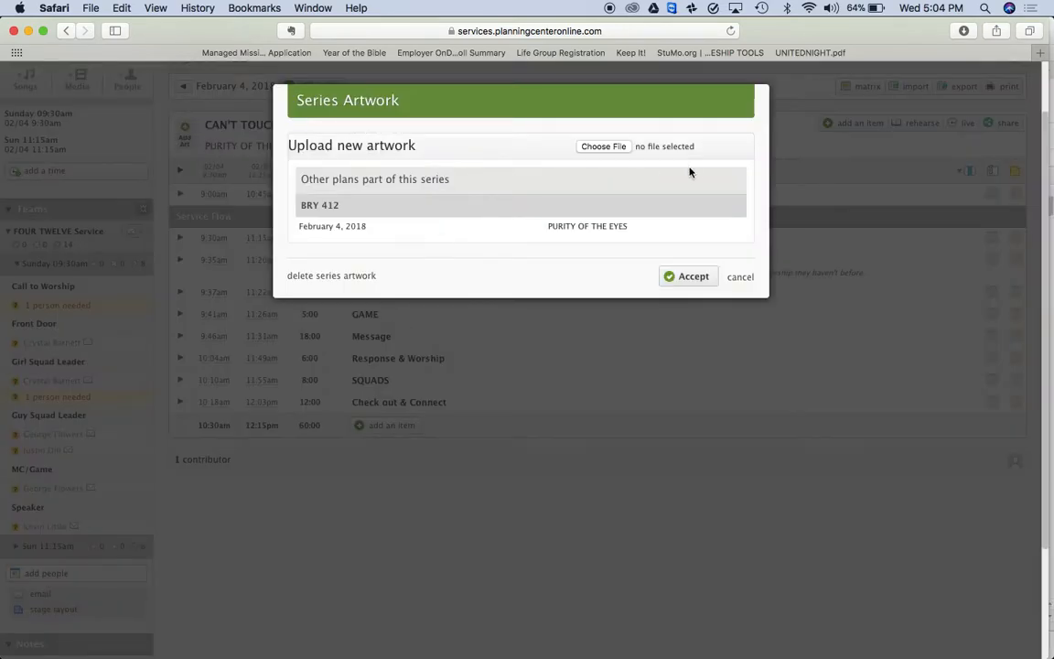
click(600, 148)
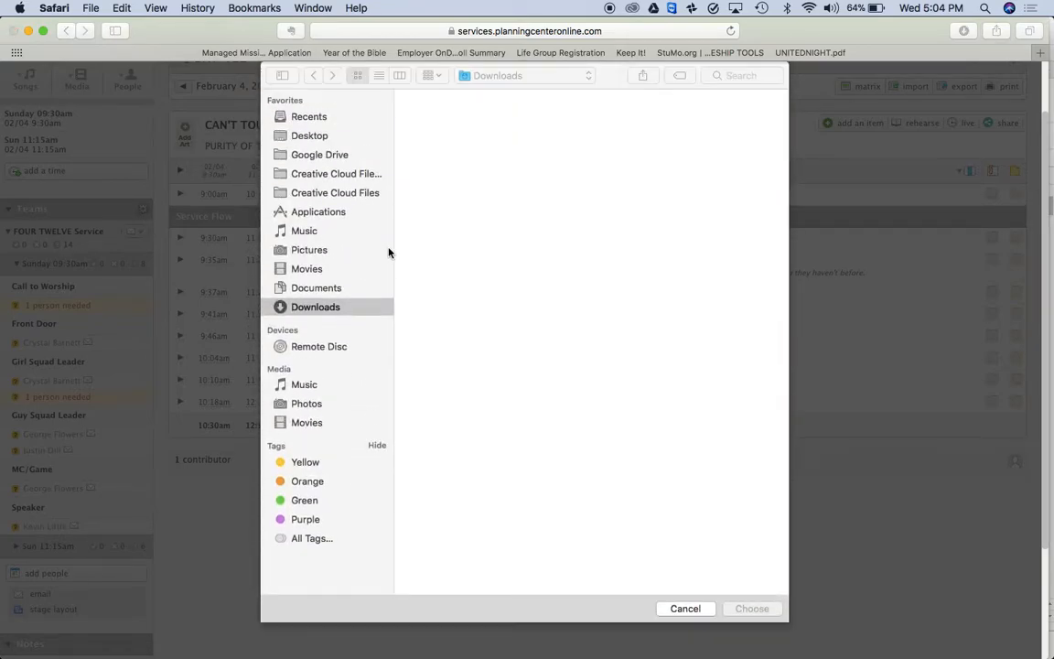
scroll(653, 284, down, 10)
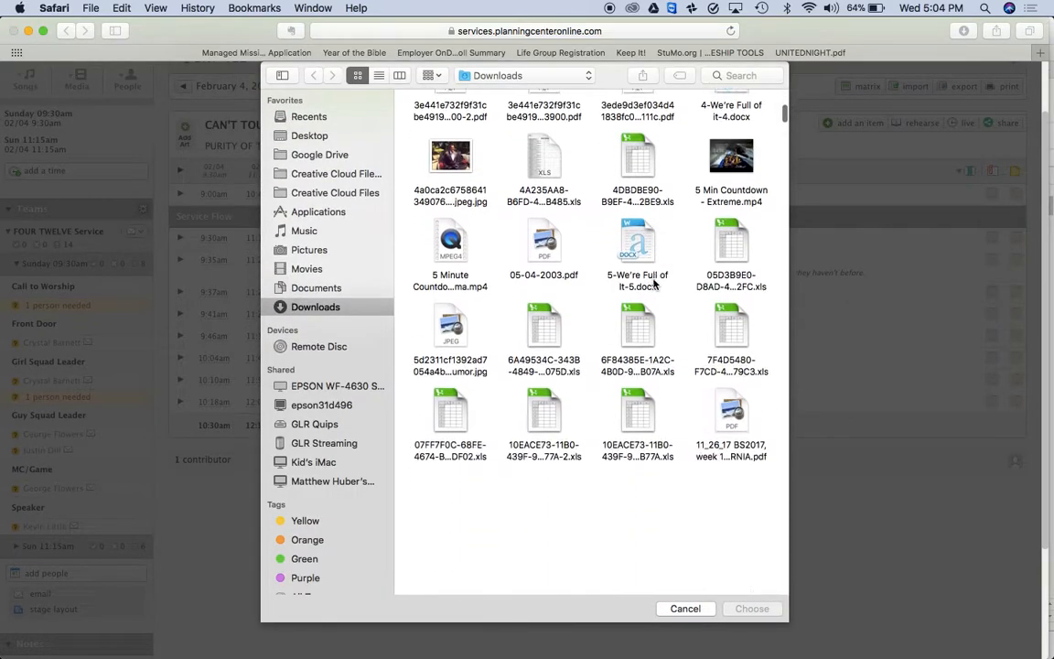
scroll(653, 284, down, 3)
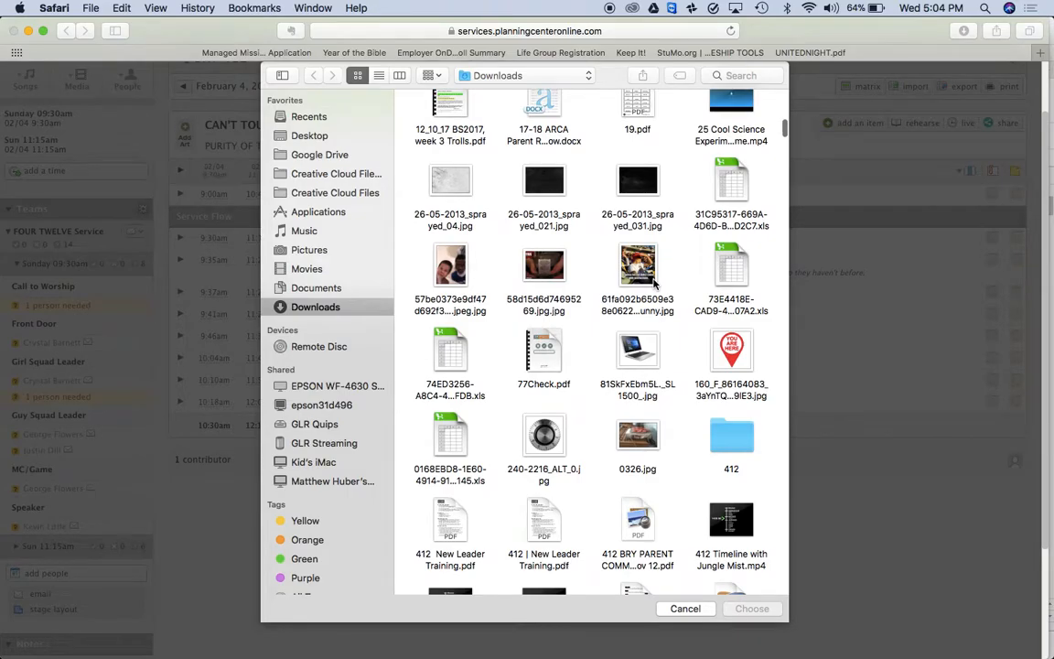
scroll(653, 284, down, 20)
scroll(653, 285, down, 20)
scroll(653, 285, down, 2)
scroll(654, 285, up, 5)
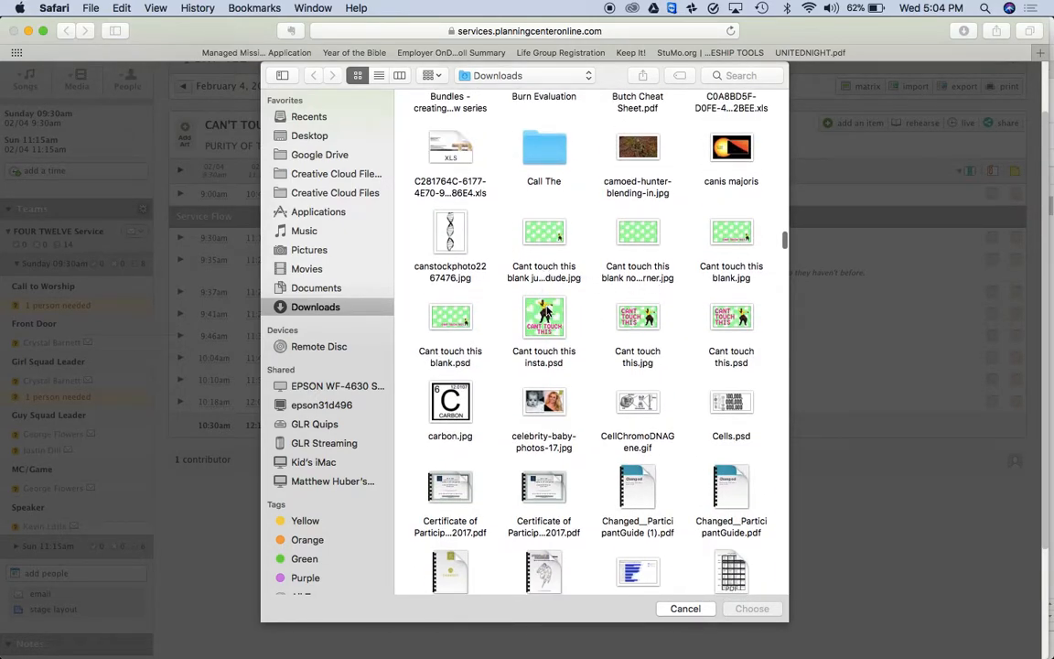
click(646, 319)
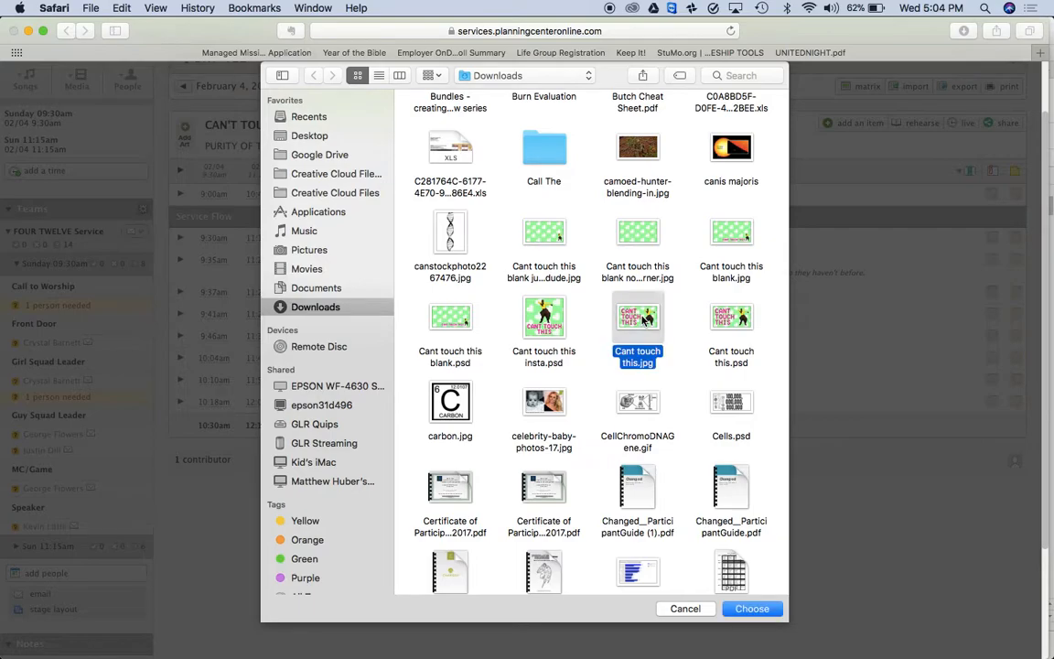
click(752, 609)
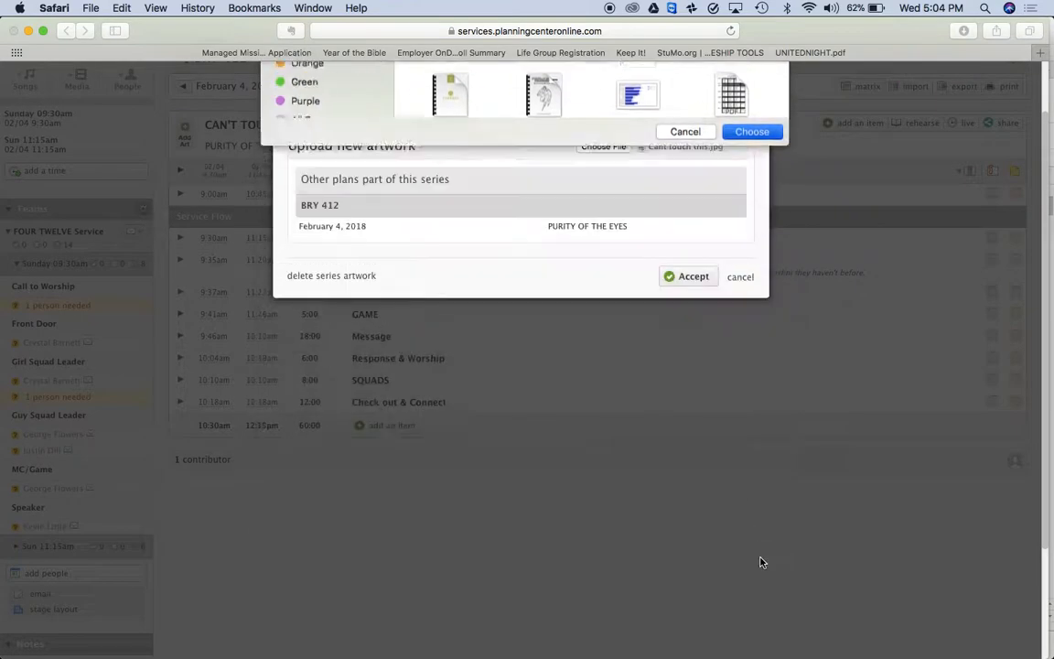
click(684, 277)
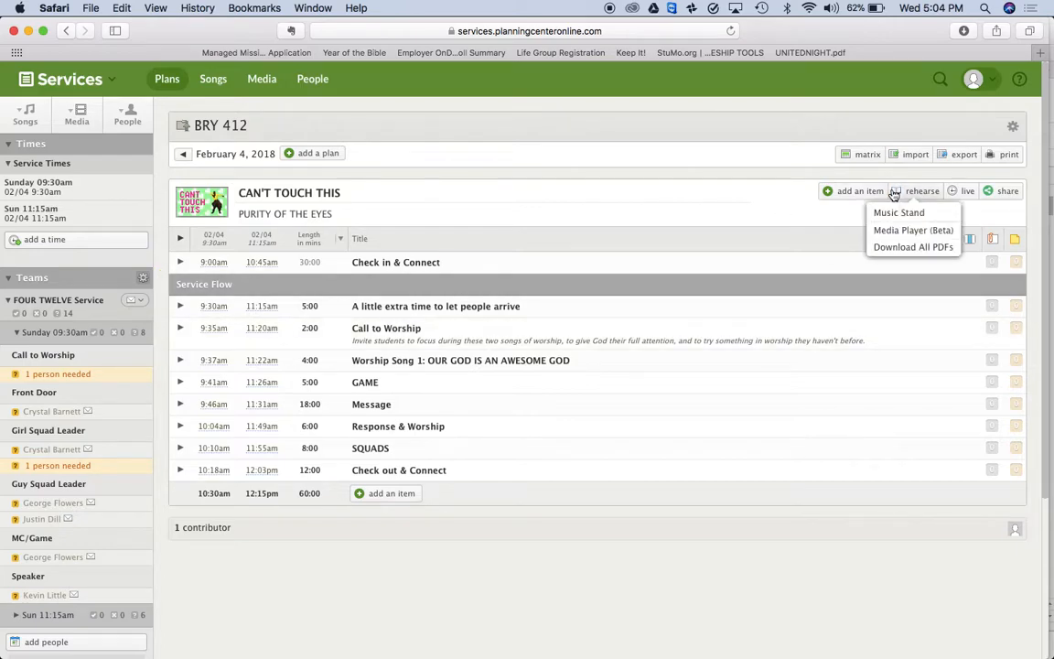
Load the plan matrix with 3 previous and 4 upcoming plans
mouse_move(854, 159)
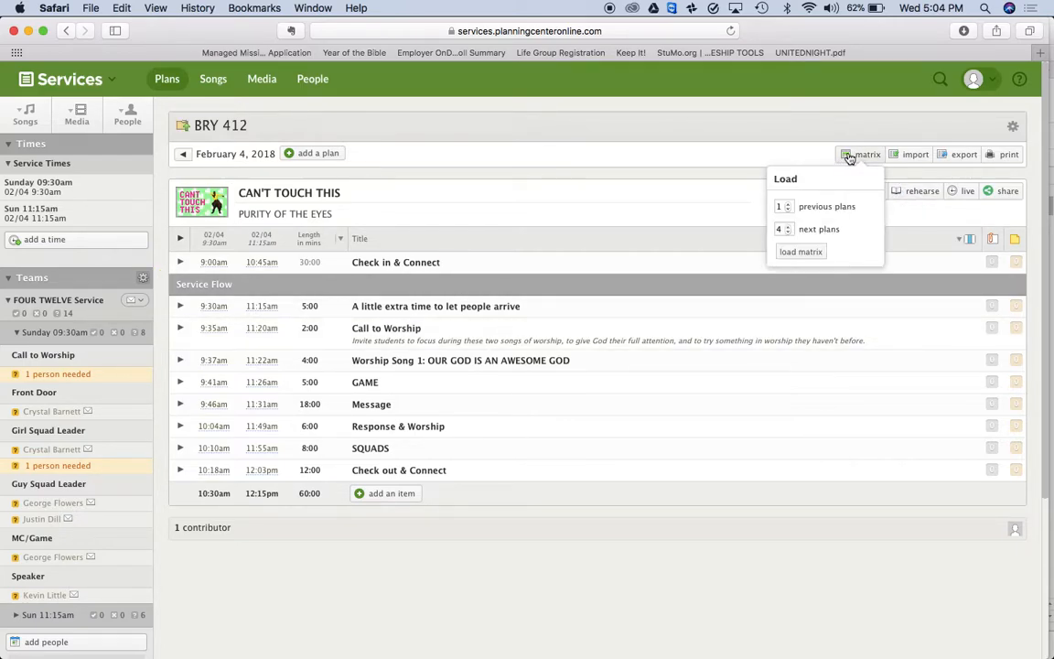
click(786, 206)
click(815, 252)
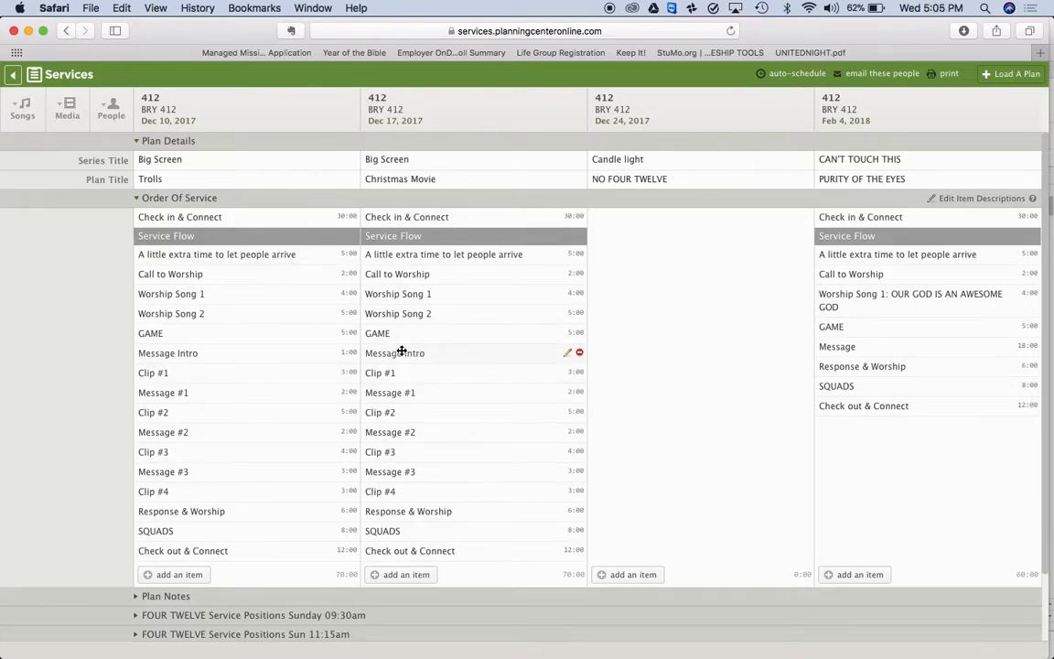
Drop the Dec 24 plan from the matrix and expand both services' positions
mouse_move(789, 112)
mouse_move(839, 330)
mouse_down()
mouse_move(671, 407)
mouse_move(606, 412)
mouse_move(618, 409)
mouse_move(616, 337)
mouse_move(830, 326)
mouse_up()
mouse_move(807, 101)
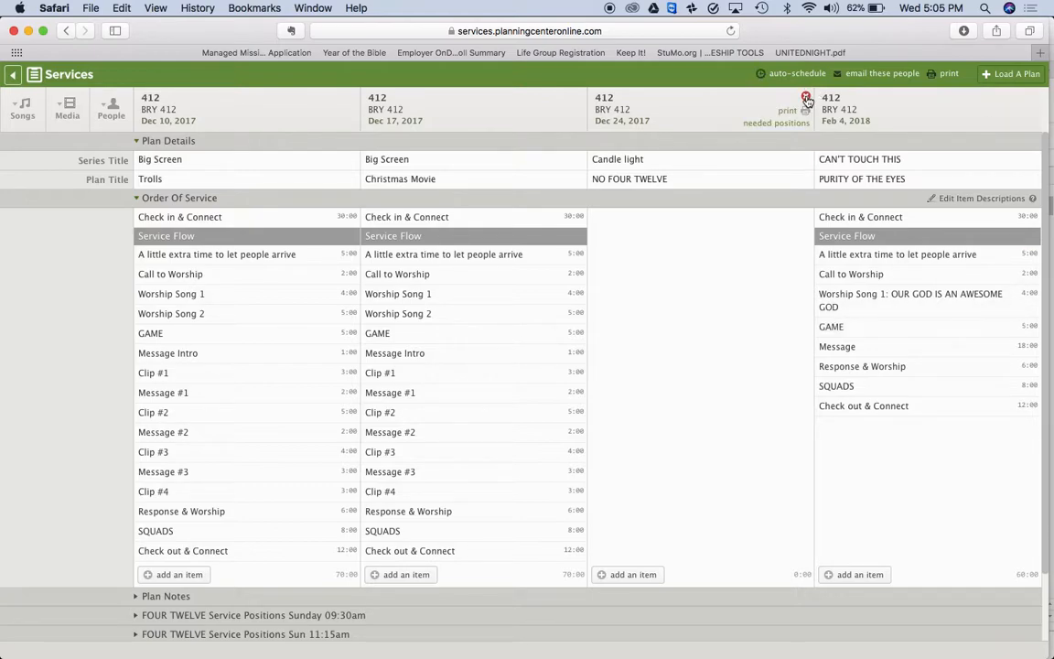
click(806, 98)
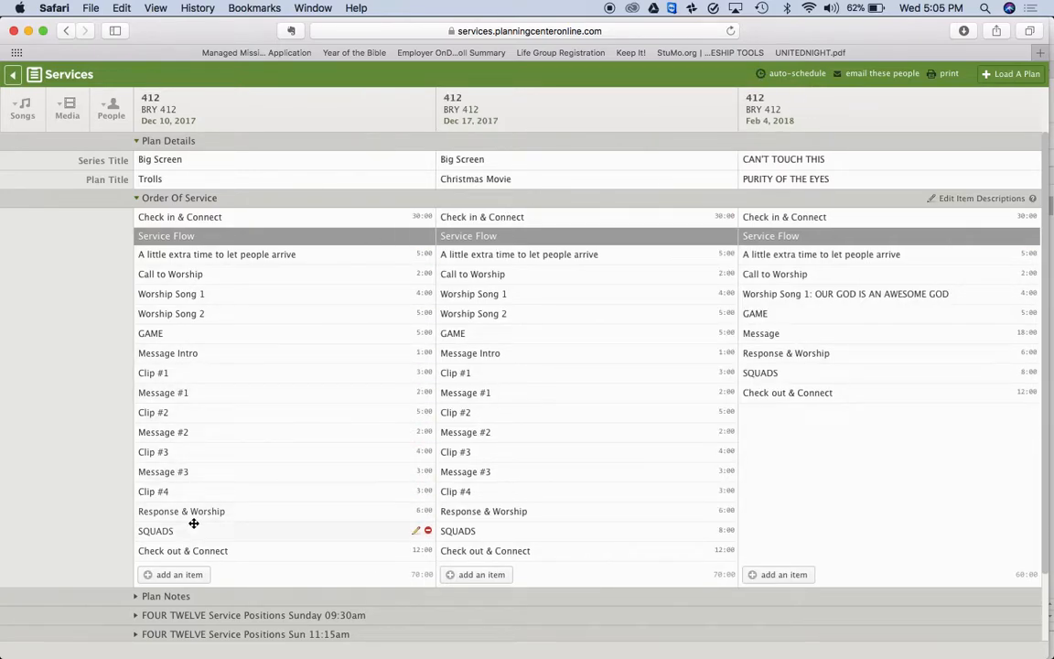
scroll(174, 523, down, 2)
click(135, 540)
scroll(137, 554, down, 4)
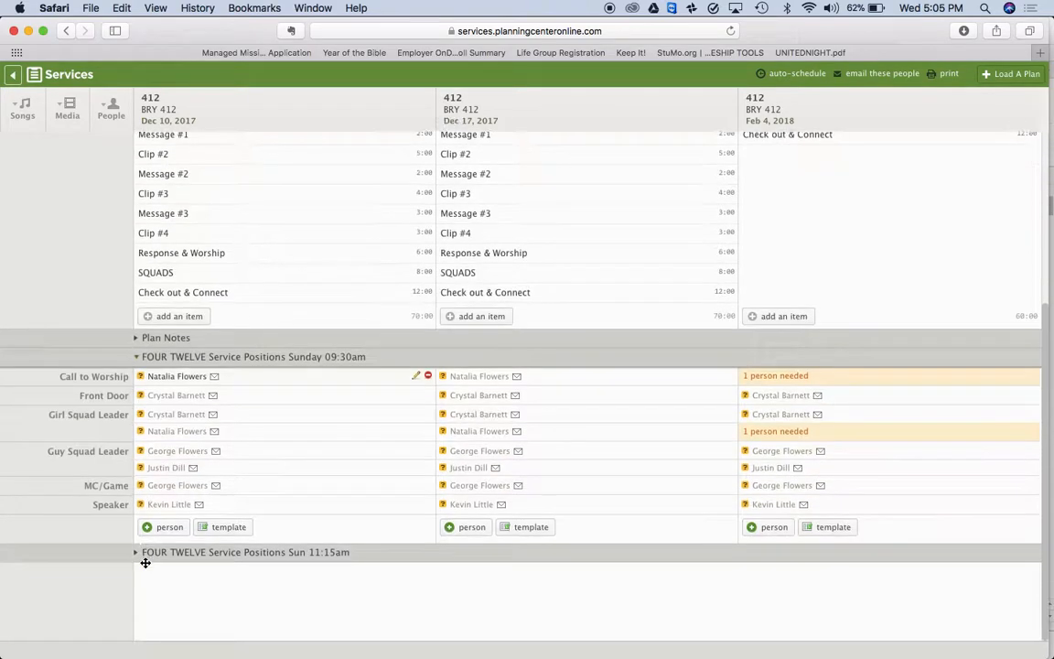
click(137, 559)
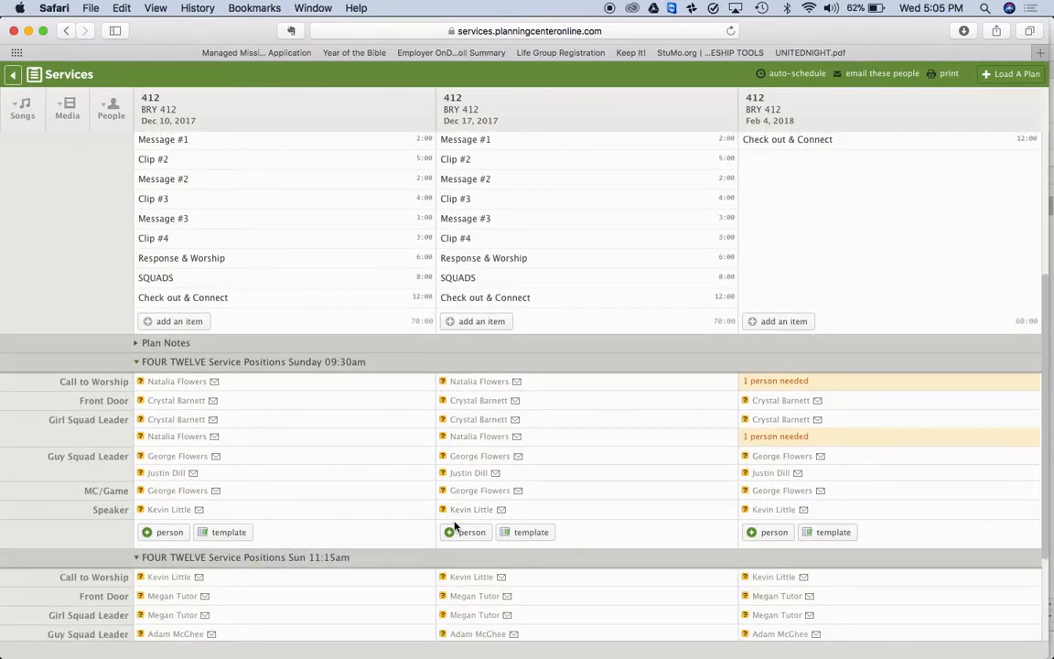
scroll(454, 527, down, 1)
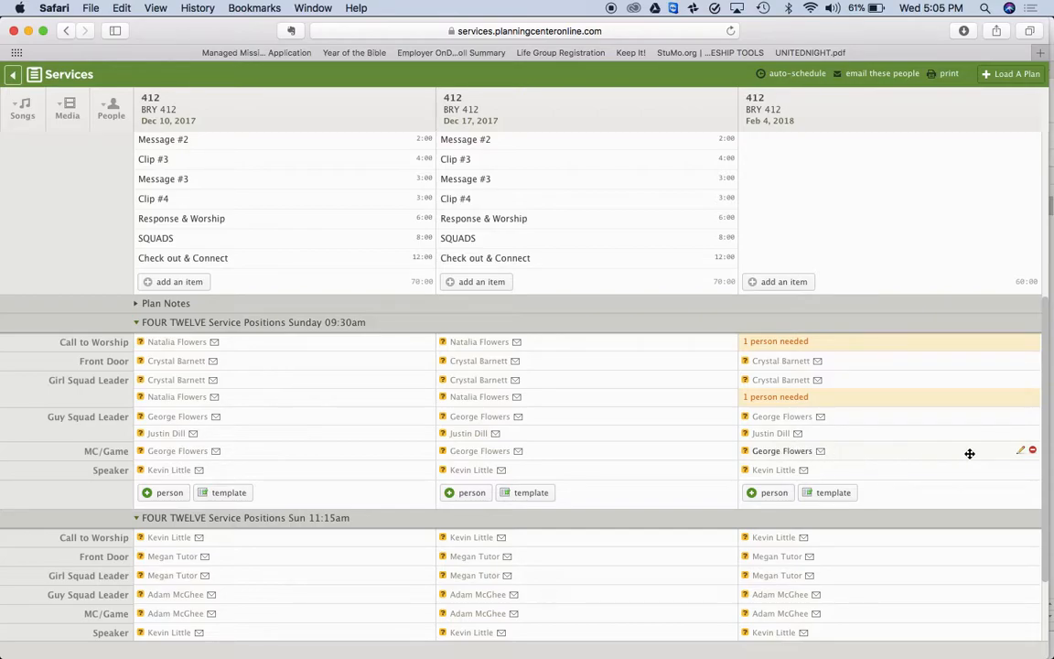
Replace the Feb 4 MC/Game person with the second guy squad leader
click(1032, 450)
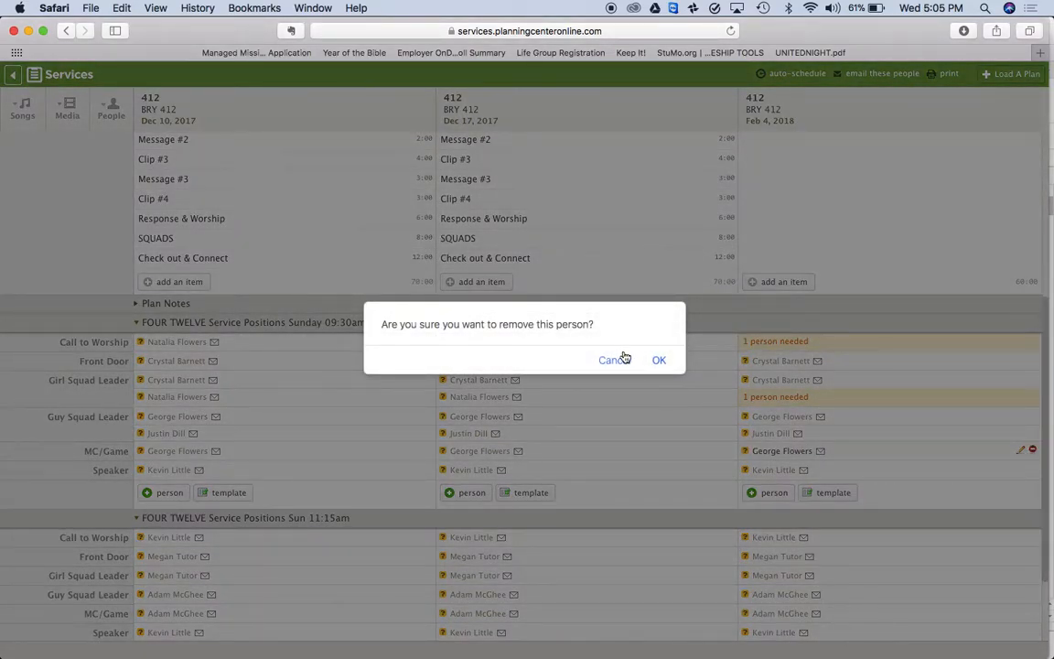
click(659, 360)
drag(773, 434, 774, 449)
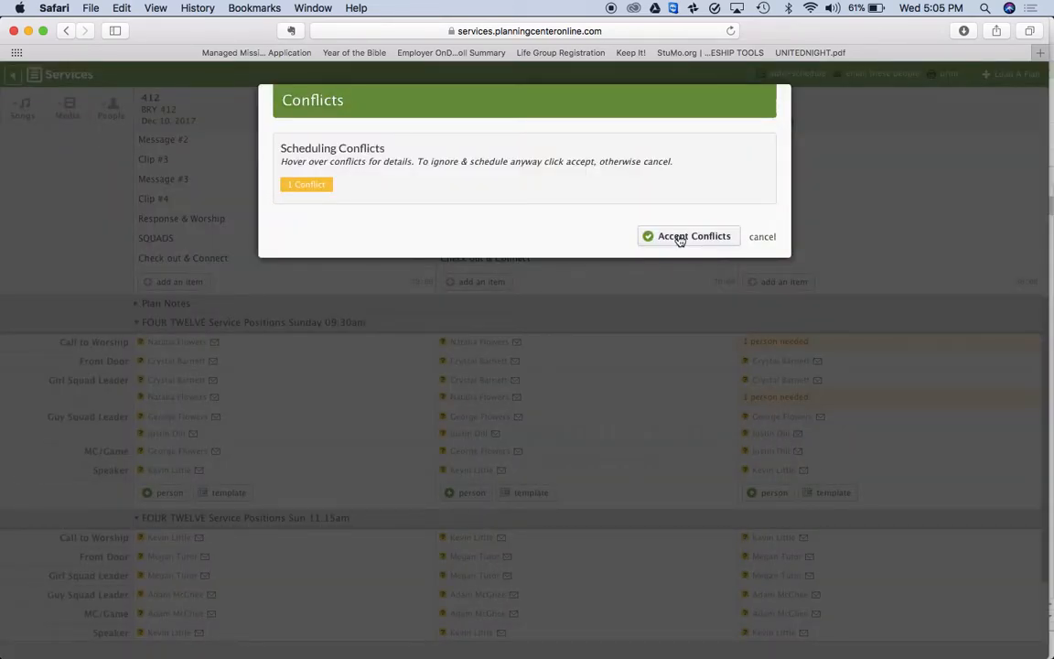
click(678, 237)
Make the 11:15 guy squad leader the Feb 4 09:30 Guy Squad Leader
scroll(783, 494, down, 3)
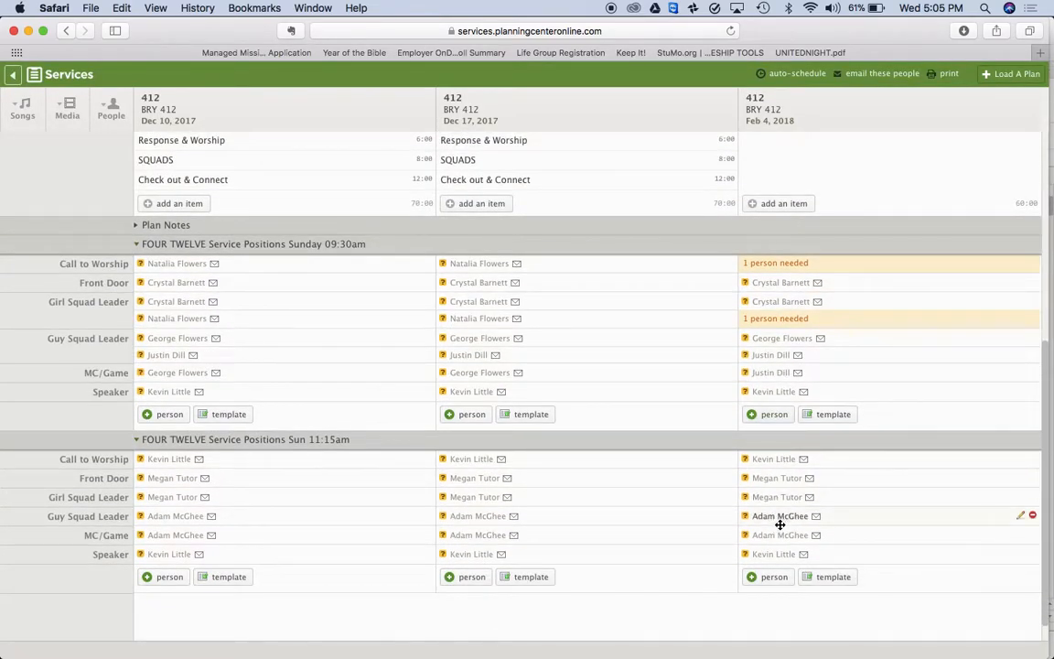
drag(776, 518, 776, 343)
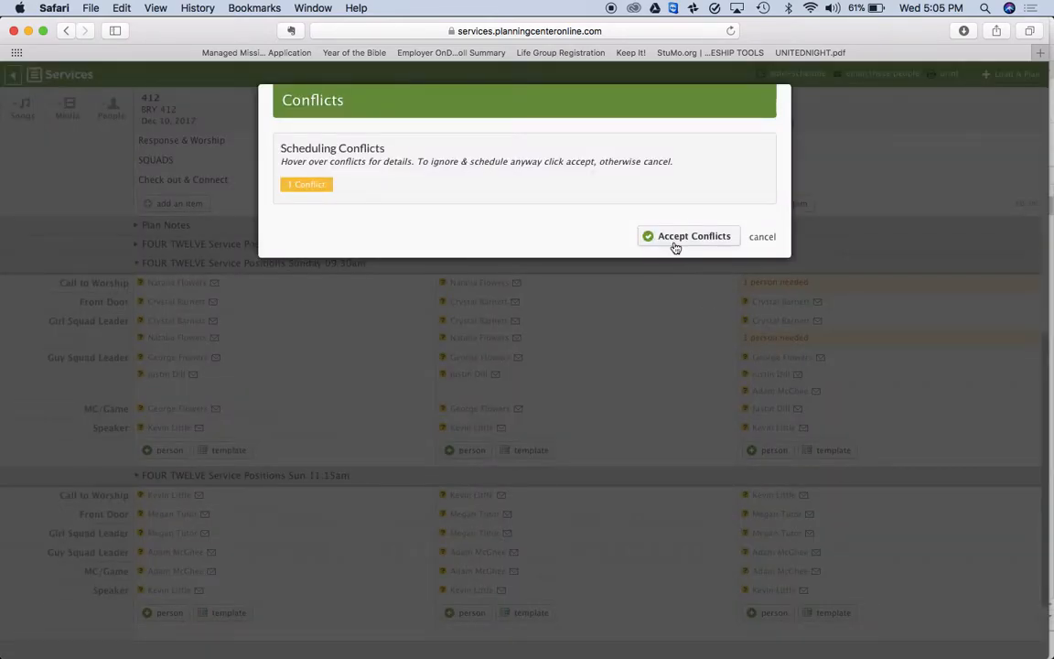
click(674, 243)
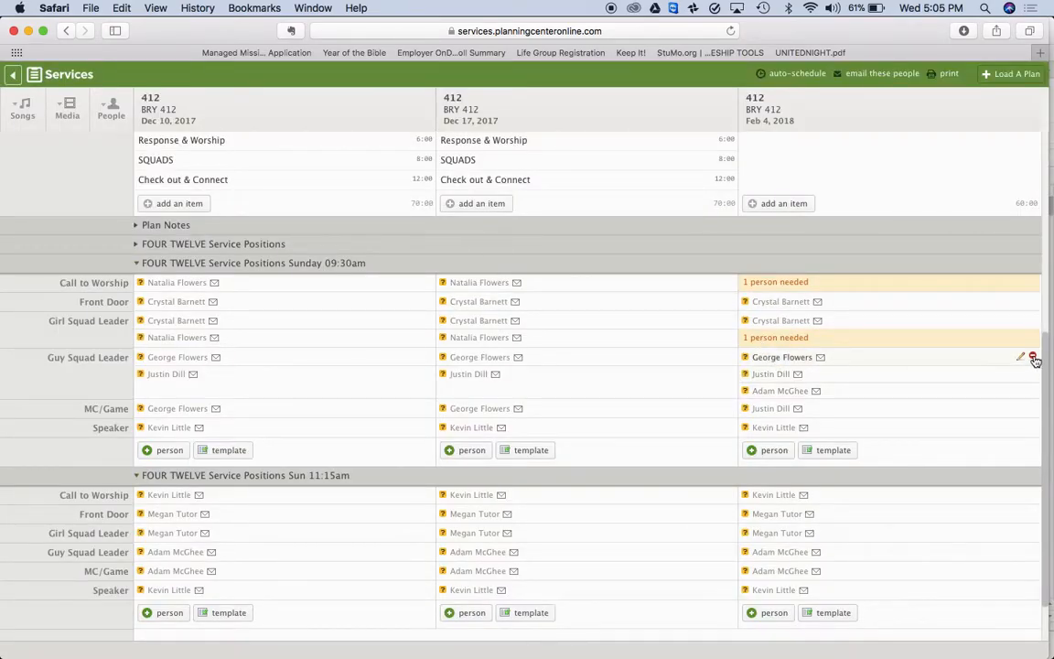
click(1032, 357)
click(660, 361)
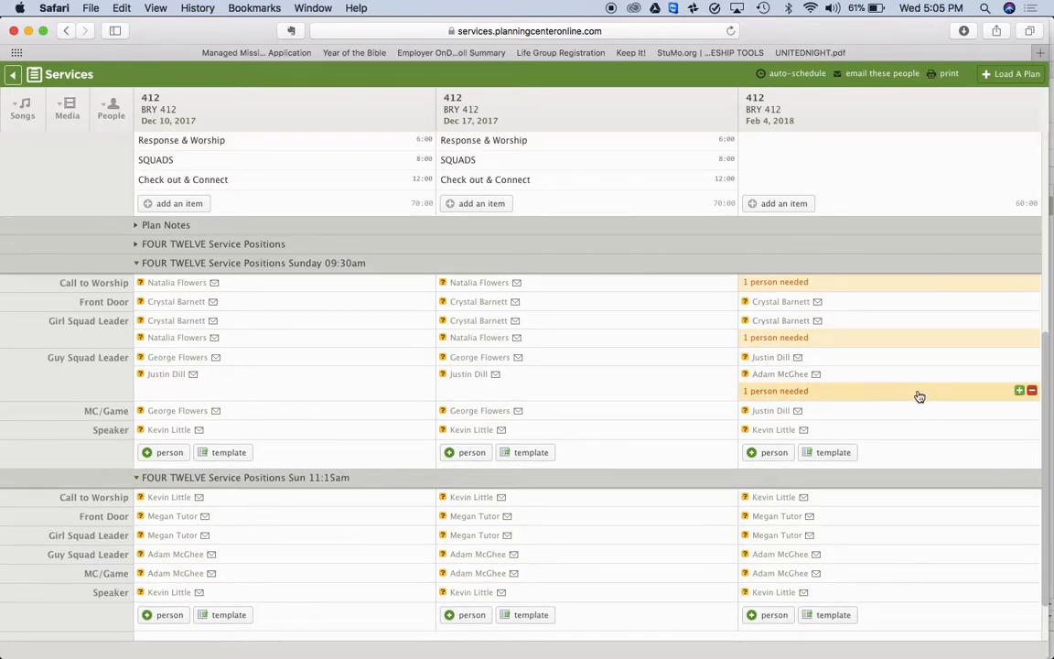
click(1032, 392)
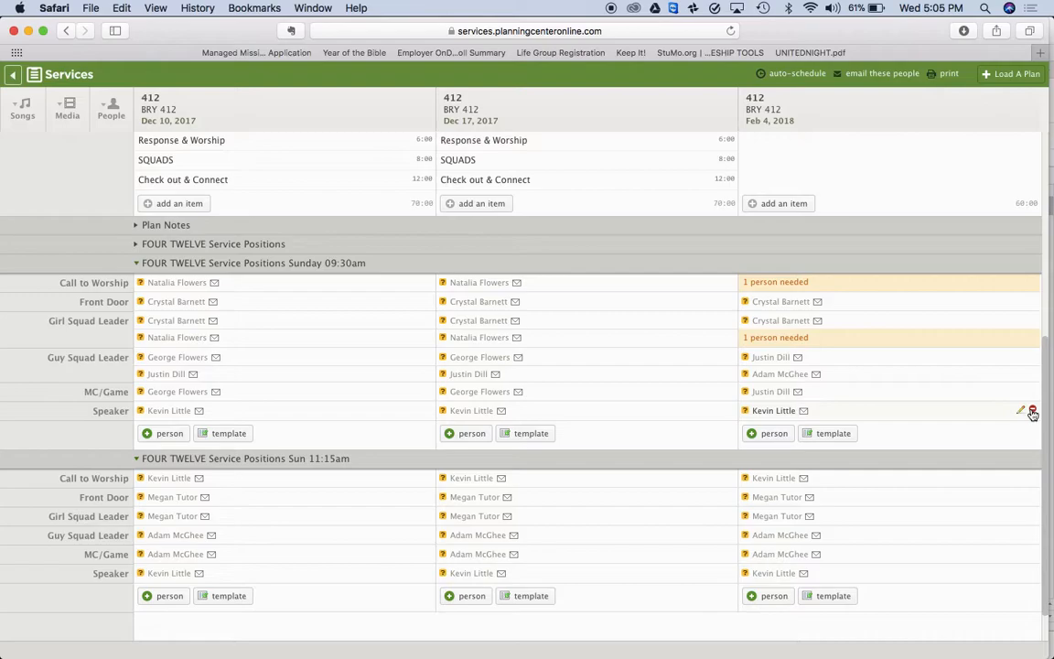
Make the Dec 10 MC/Game person the Feb 4 Speaker for both services
click(1032, 412)
click(663, 361)
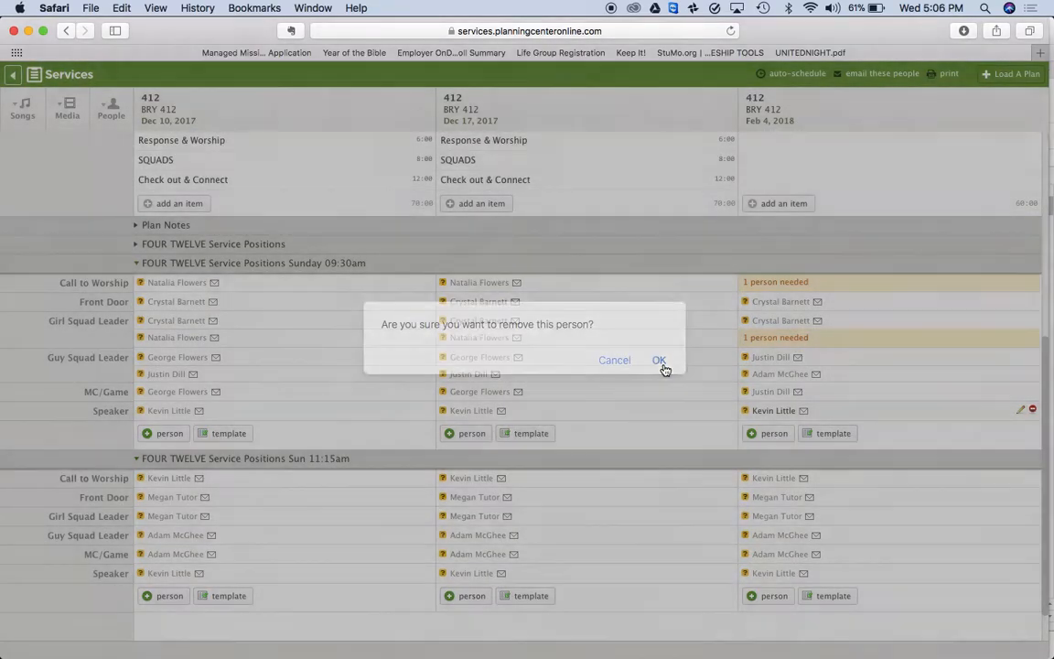
drag(180, 396, 752, 412)
click(1032, 571)
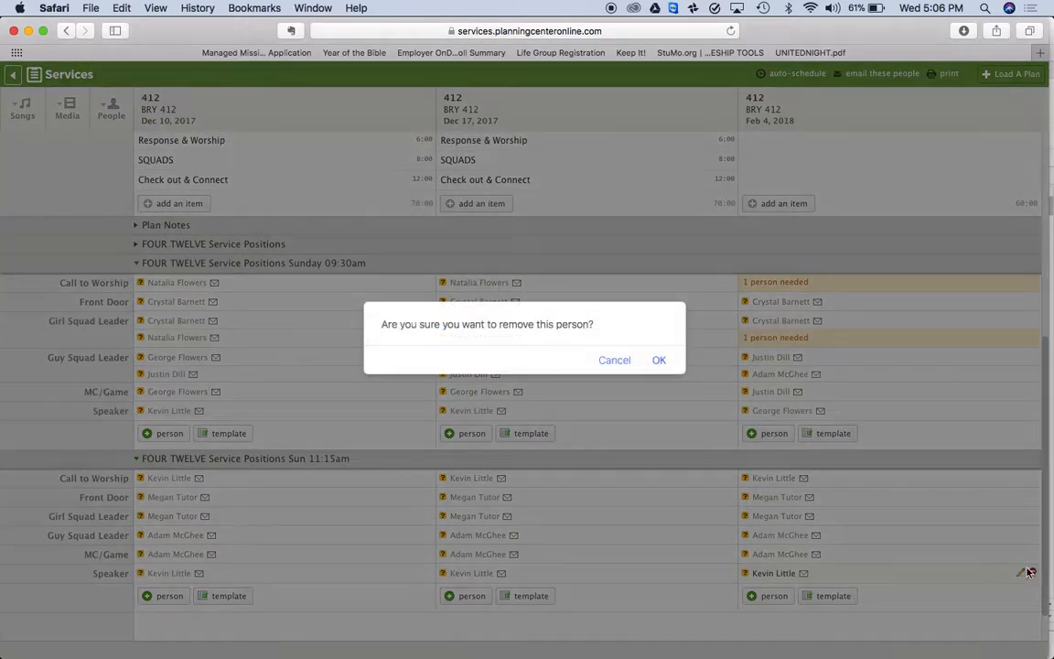
click(659, 361)
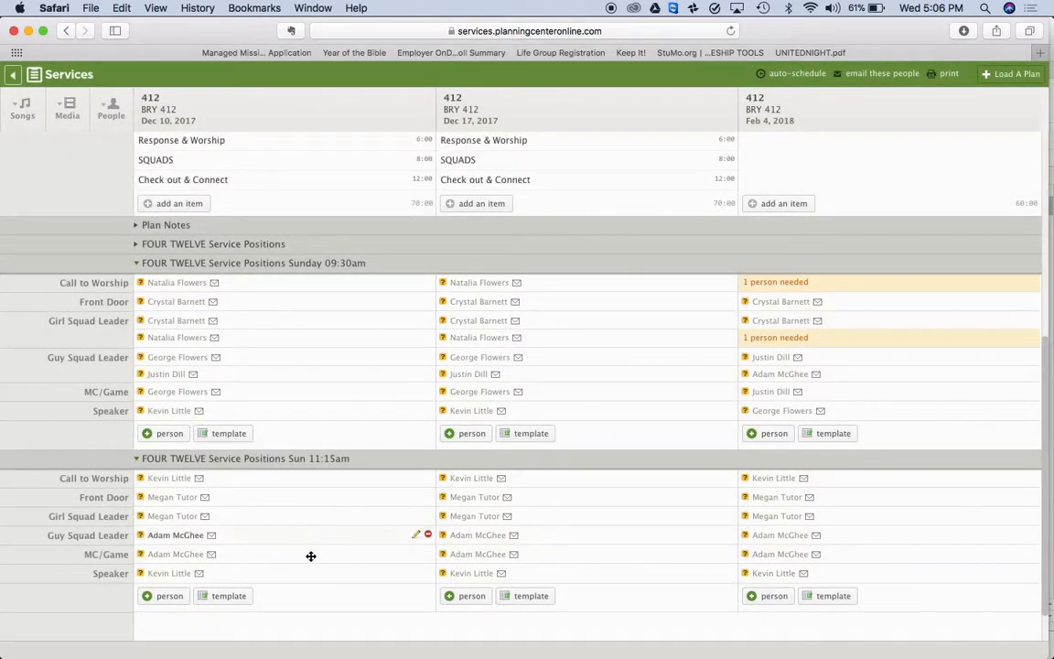
drag(177, 398, 767, 573)
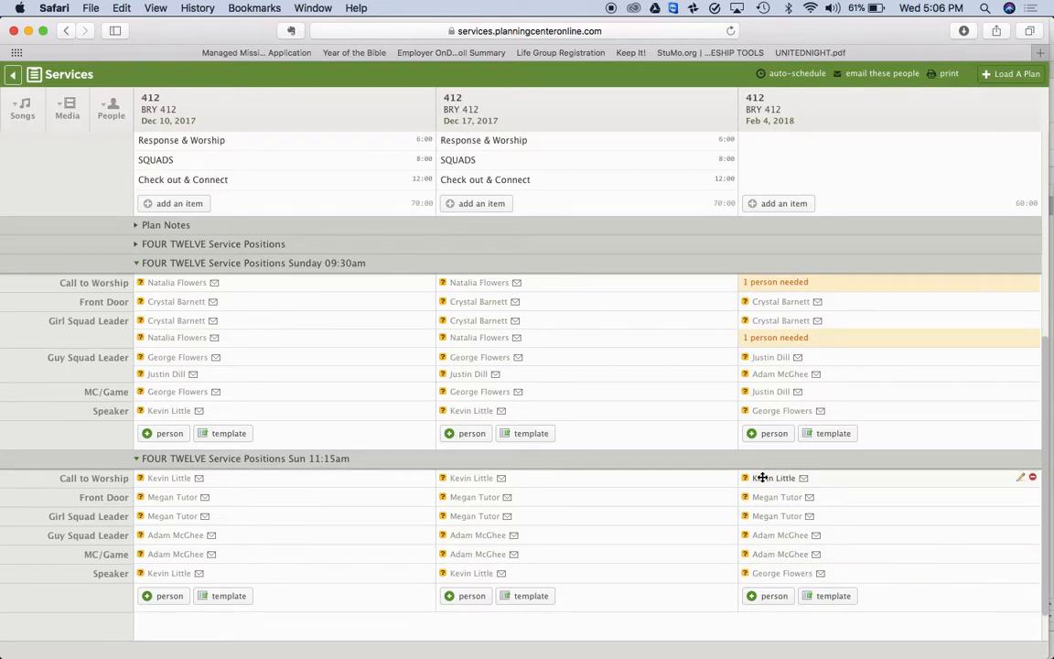
Clear the 11:15 Guy Squad Leader and MC/Game slots, then move the Speaker into Guy Squad Leader
click(1032, 534)
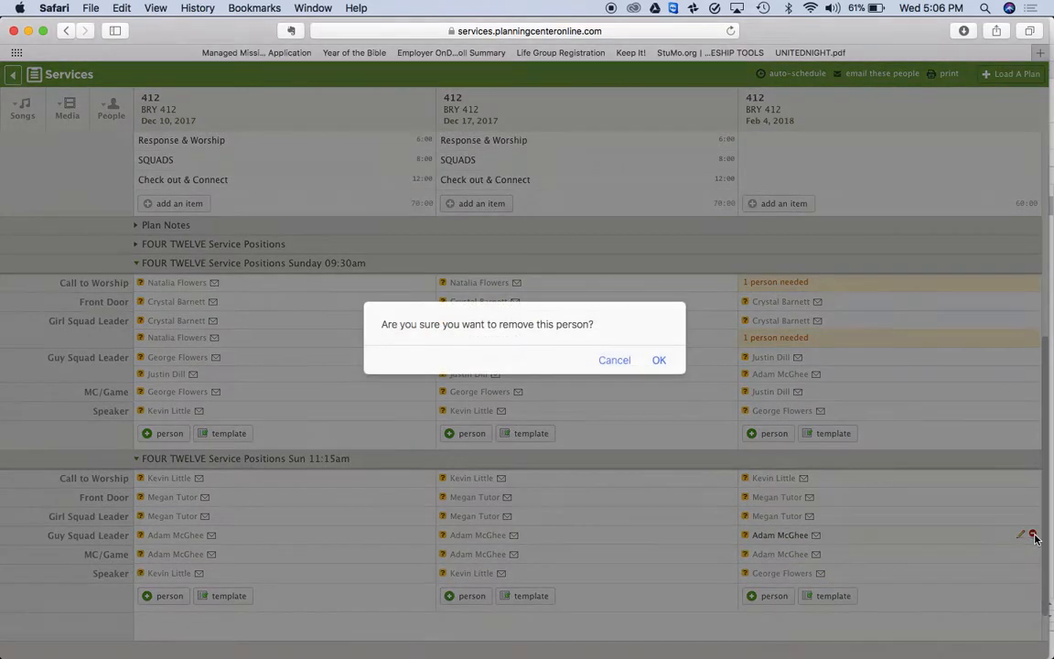
key(Return)
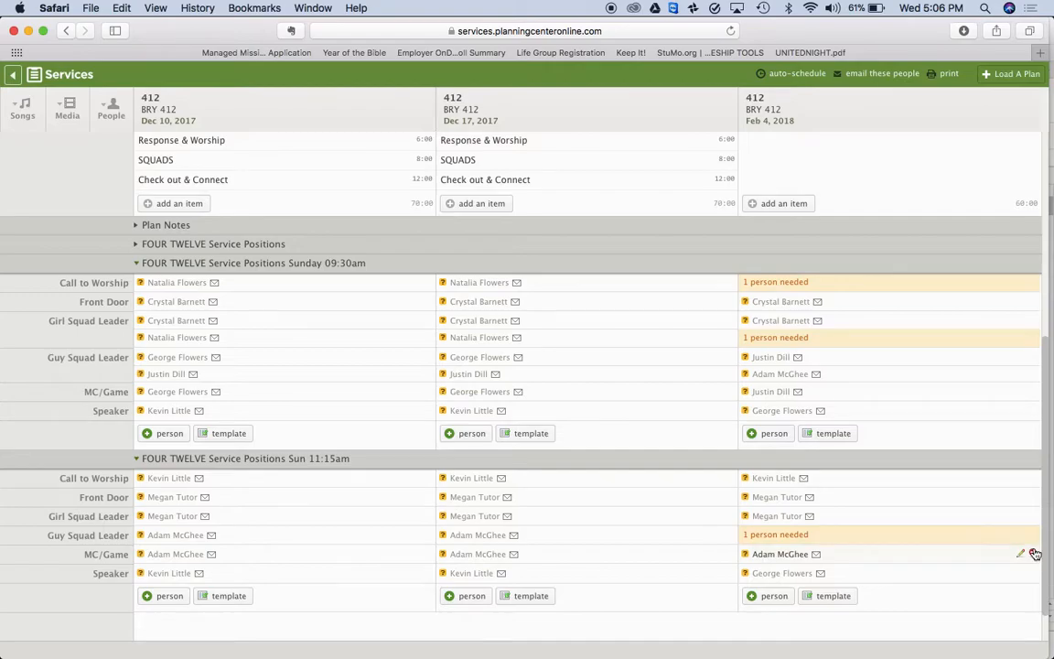
click(1032, 555)
key(Return)
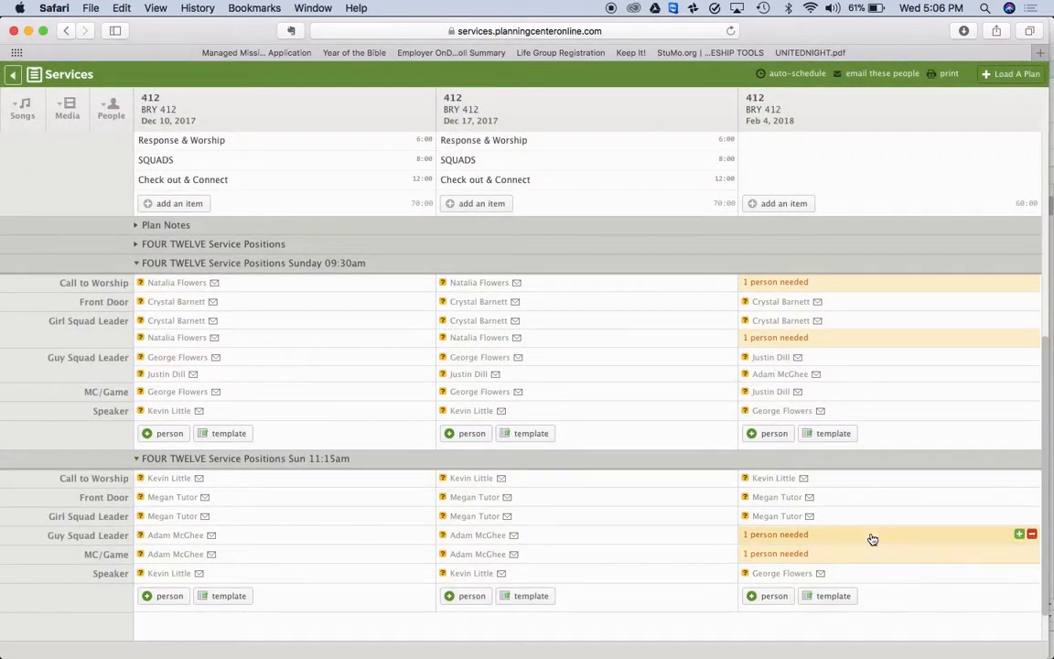
drag(775, 572, 772, 534)
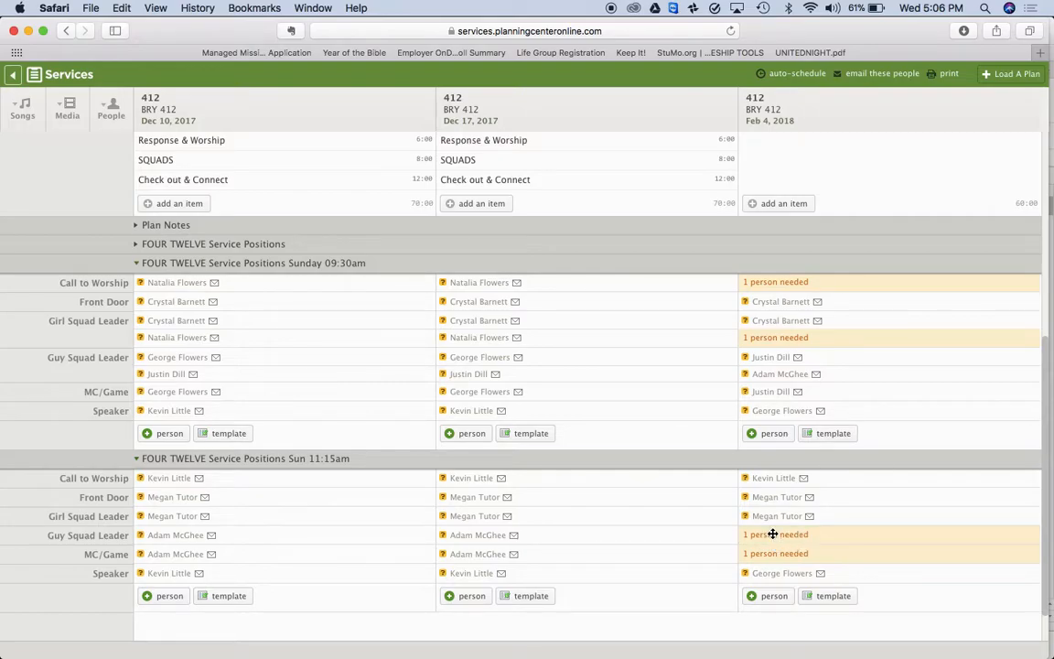
click(685, 237)
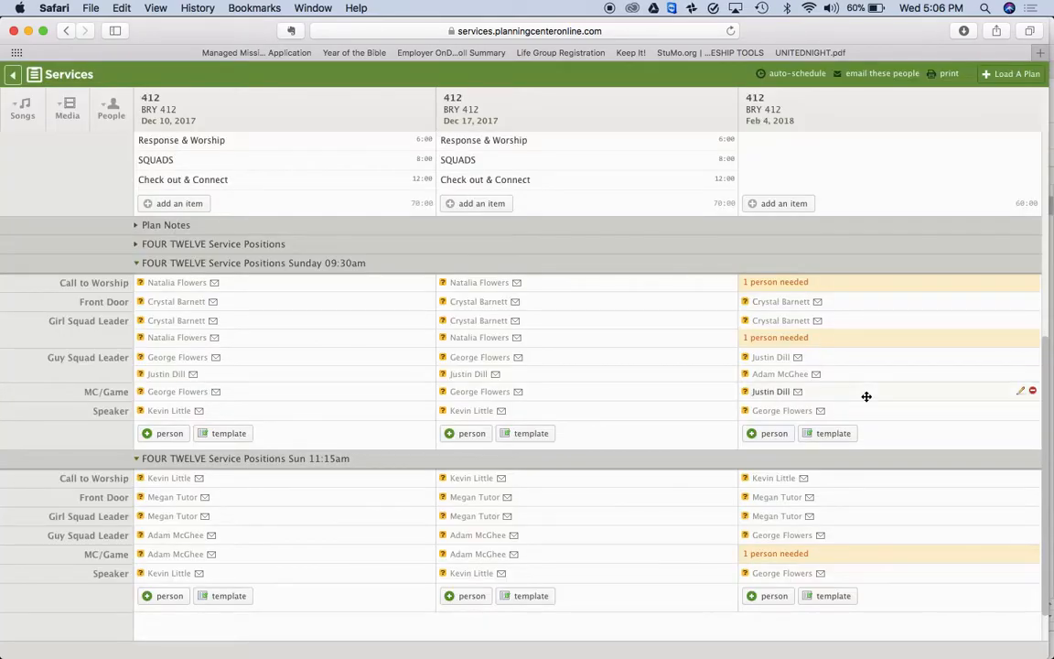
Clear the 11:15 Front Door, Girl Squad Leader and Call to Worship slots, adding a Dec 17 member as Girl Squad Leader
click(1033, 496)
key(Return)
click(1032, 515)
key(Return)
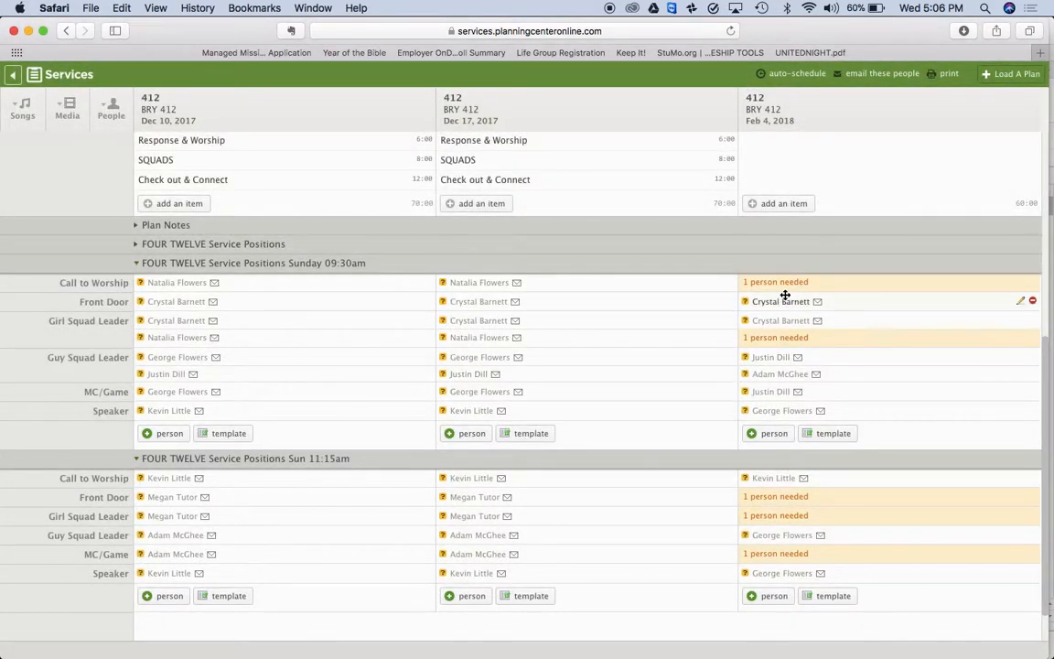
drag(471, 341, 782, 518)
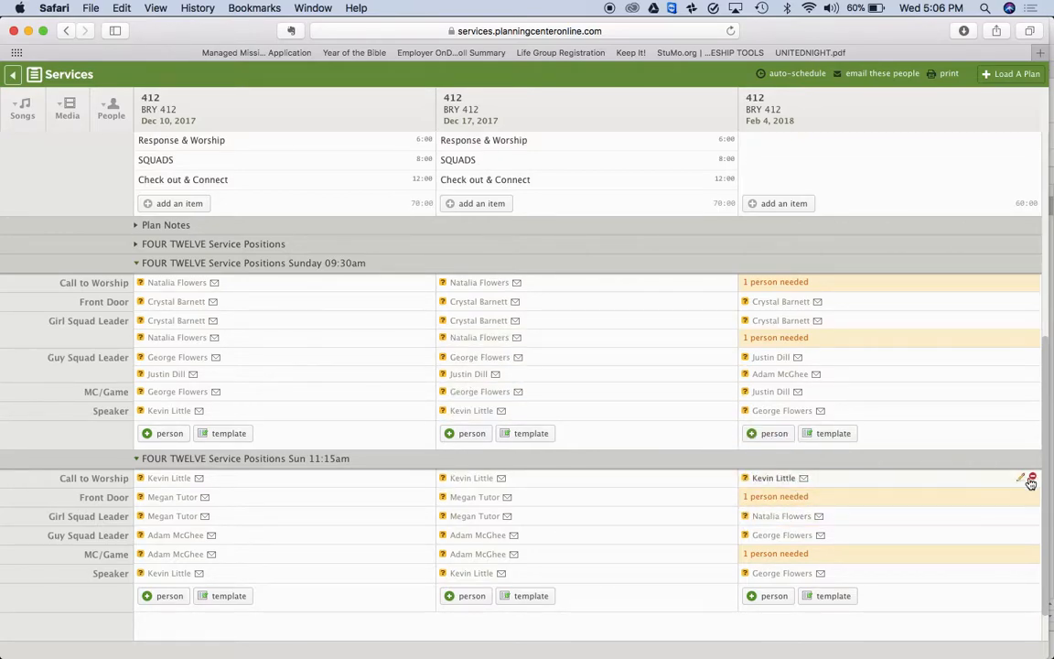
click(1032, 478)
click(659, 359)
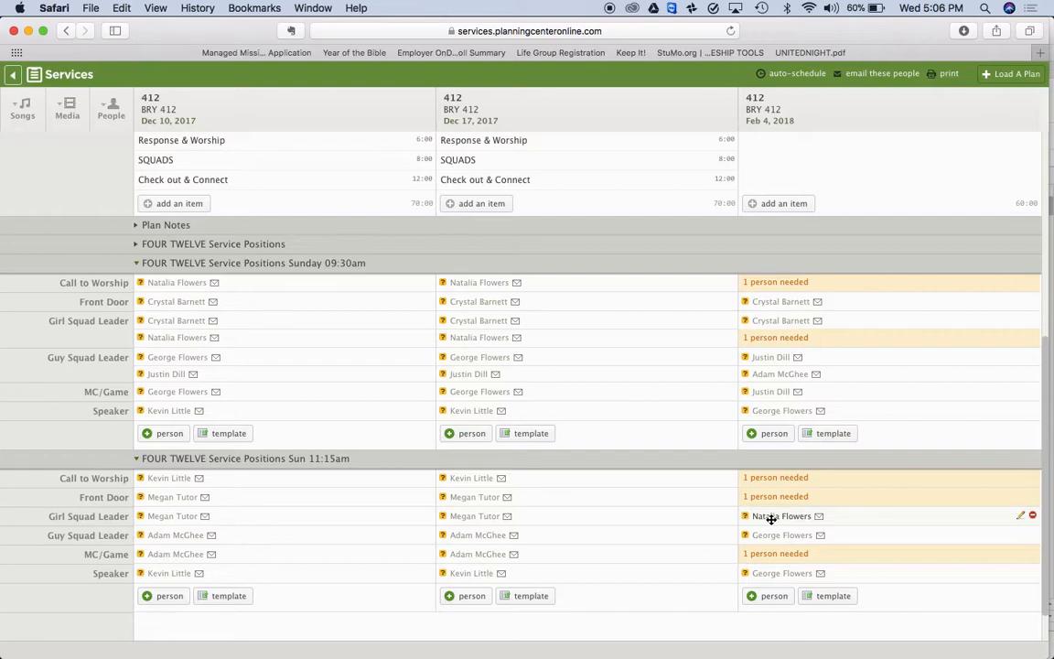
Fill the 11:15 Front Door, Call to Worship and MC/Game slots, accepting the conflicts
mouse_move(772, 518)
mouse_down()
mouse_move(765, 502)
mouse_move(767, 529)
mouse_move(769, 497)
mouse_up()
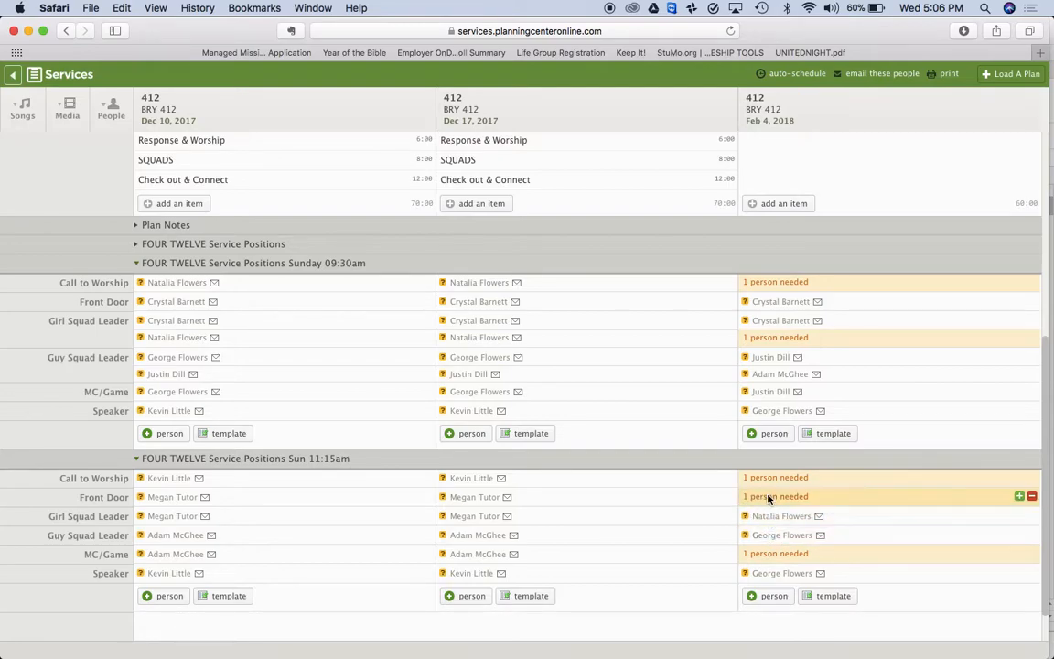
click(710, 247)
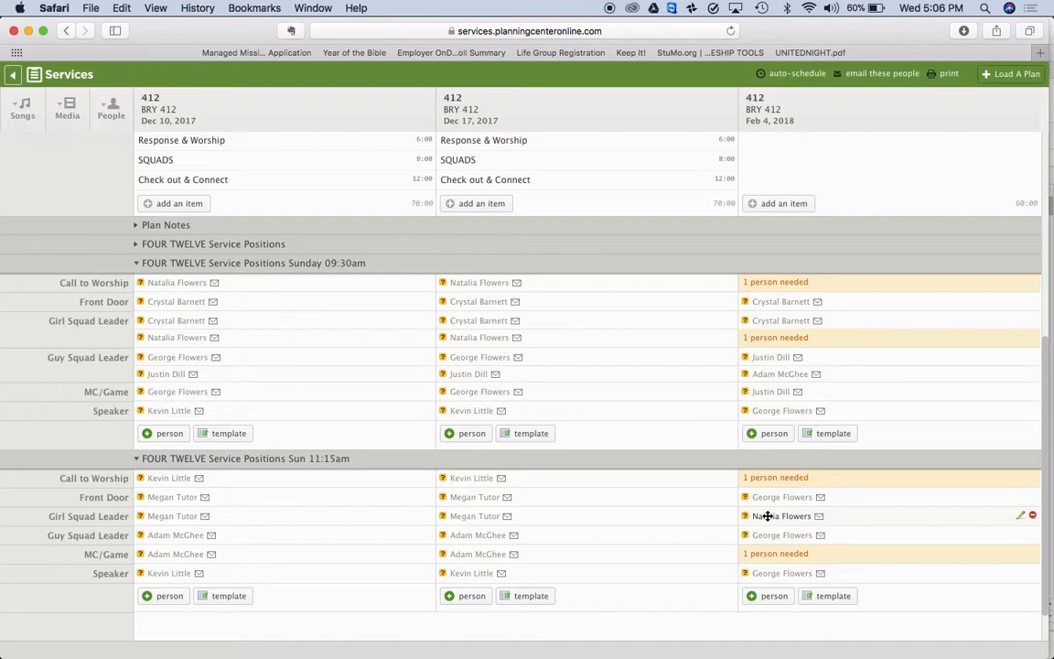
drag(766, 517, 764, 478)
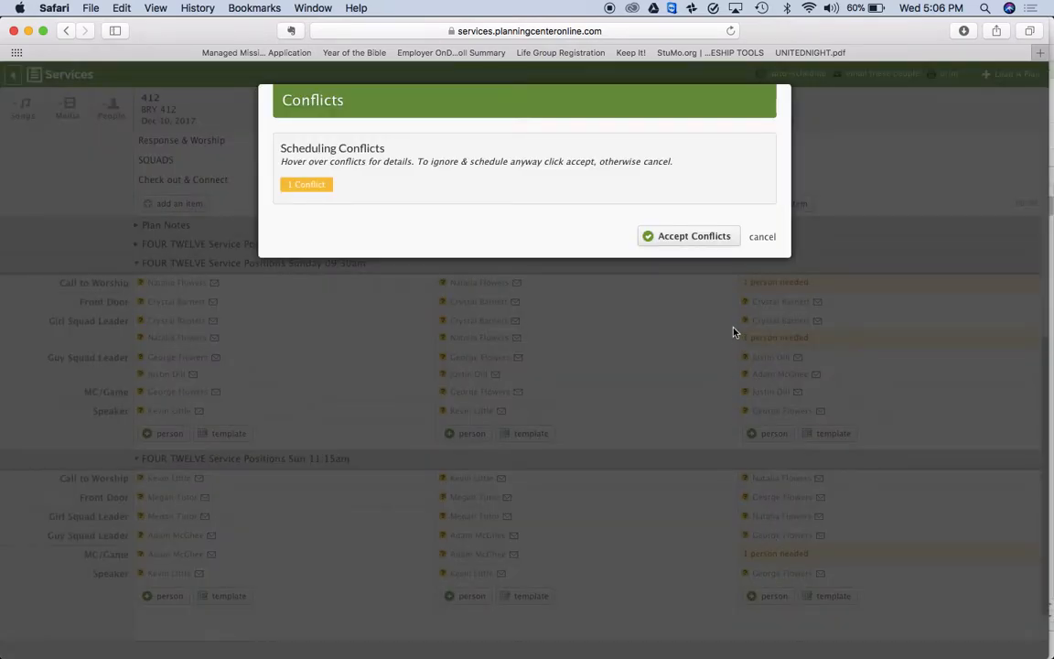
click(696, 236)
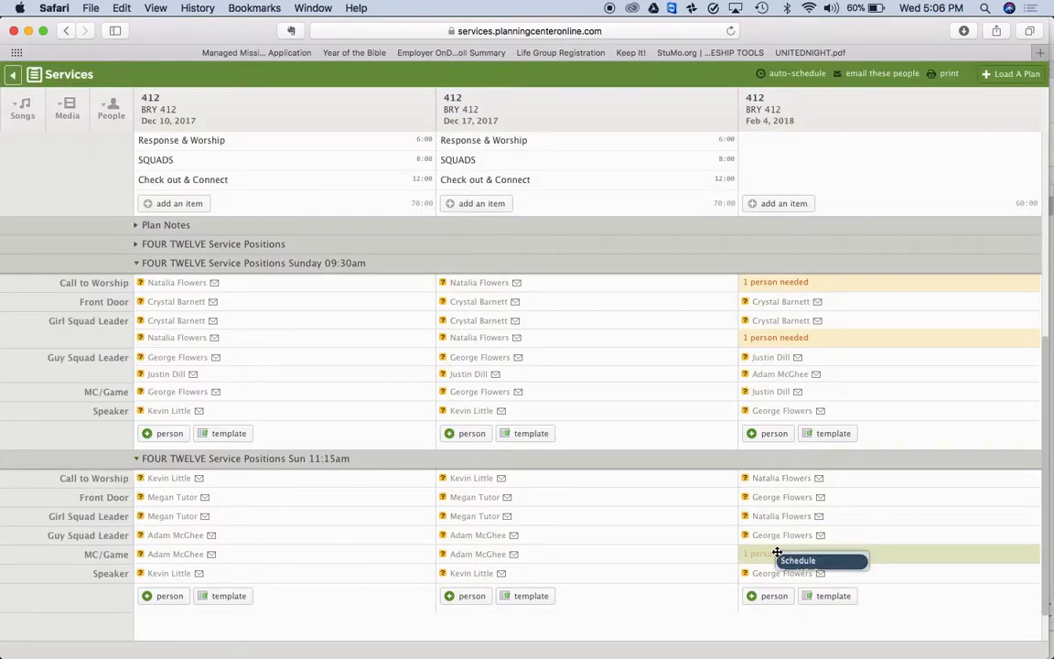
drag(777, 553, 776, 554)
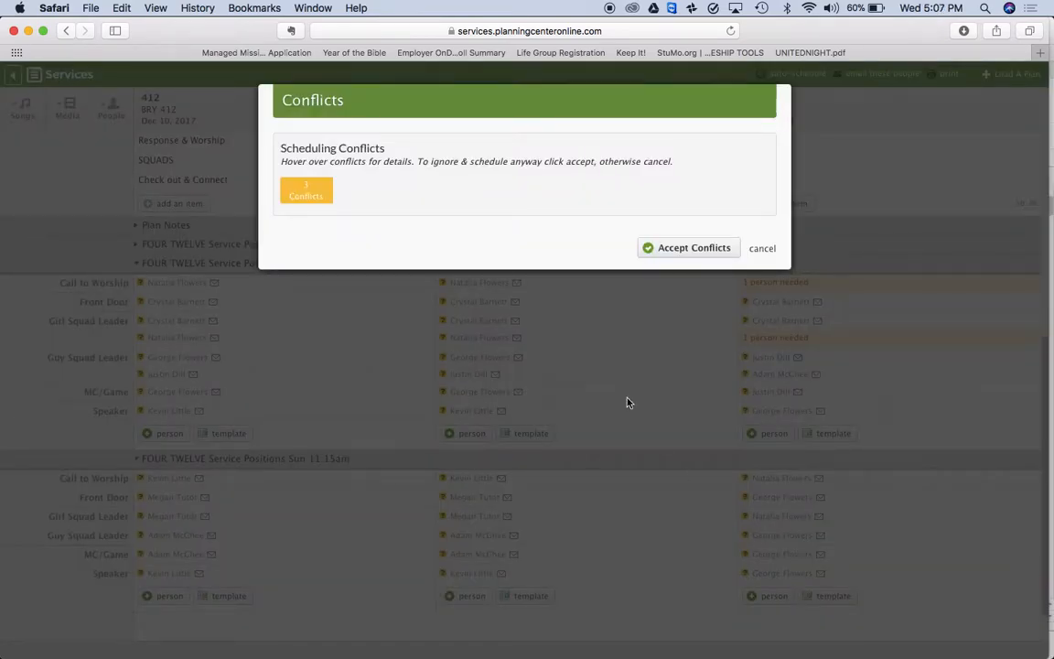
click(675, 248)
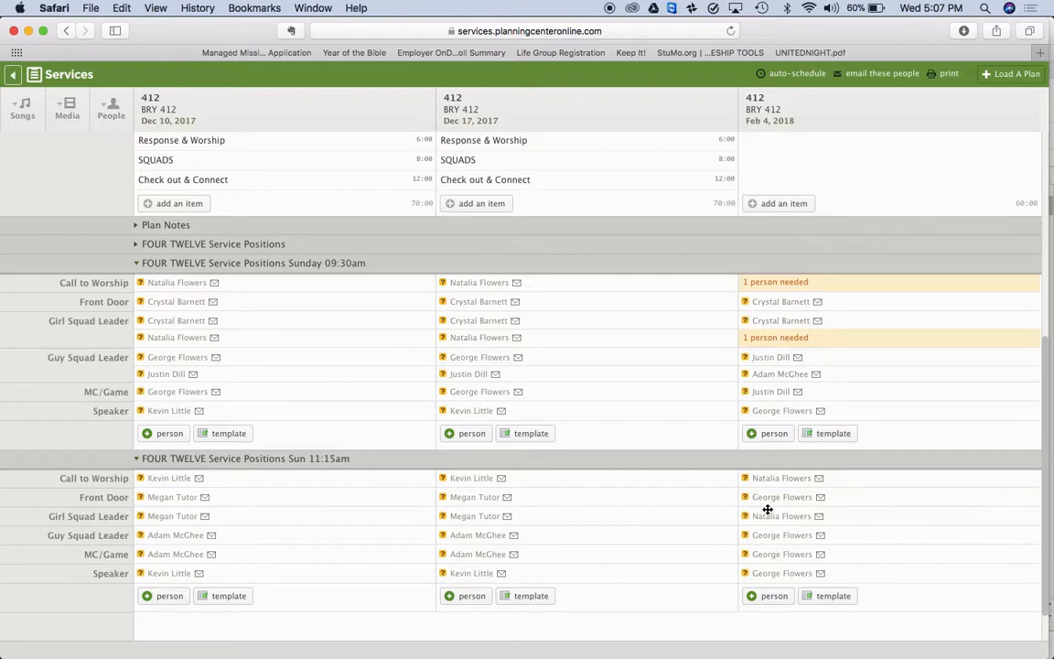
Fill the 09:30 Girl Squad Leader and Call to Worship slots
drag(769, 516, 779, 340)
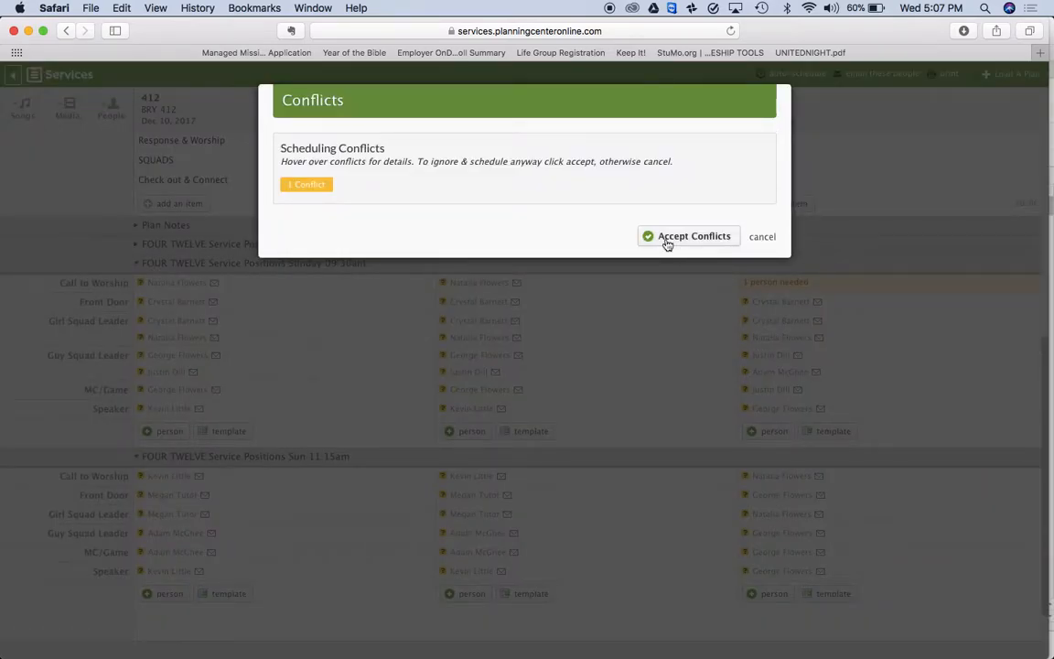
click(687, 236)
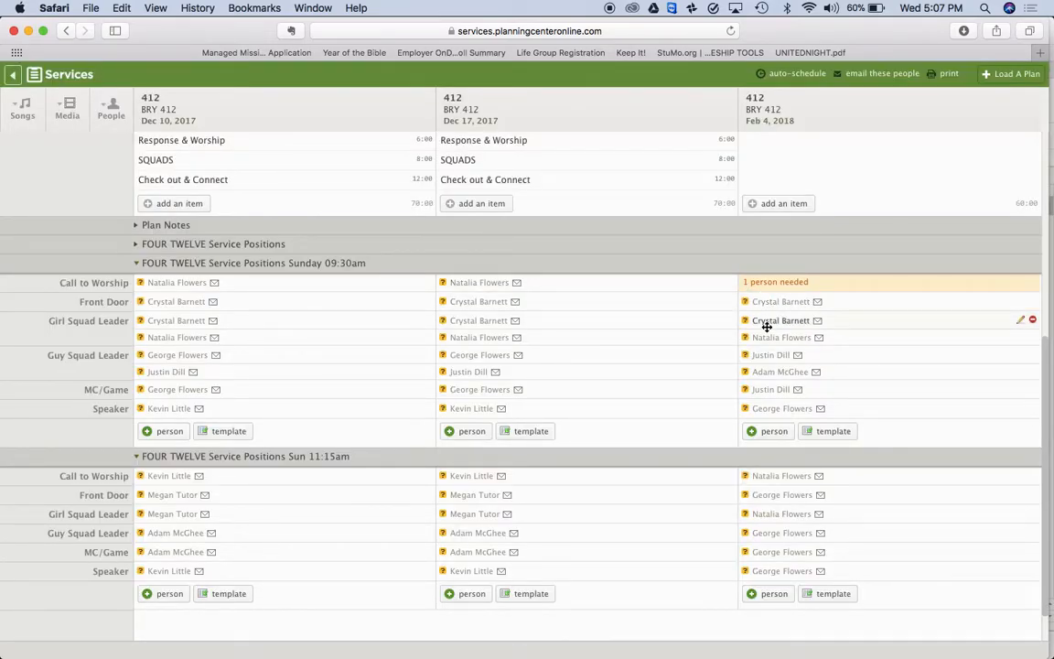
drag(774, 339, 773, 283)
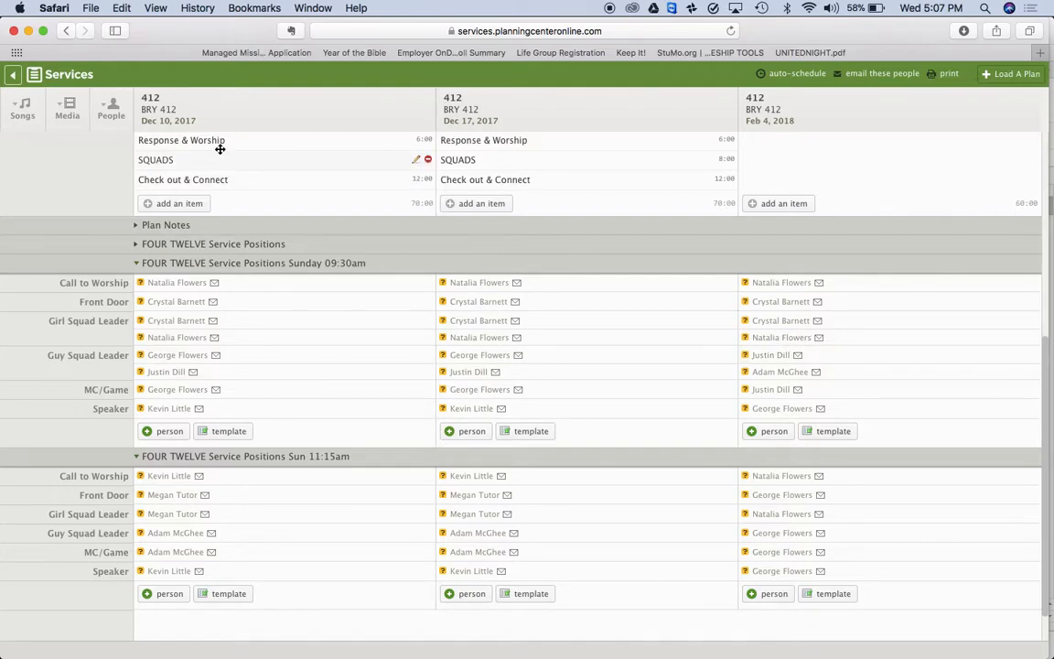
Make 3 copies of the February 4 BRY 412 plan from the plans list
click(13, 76)
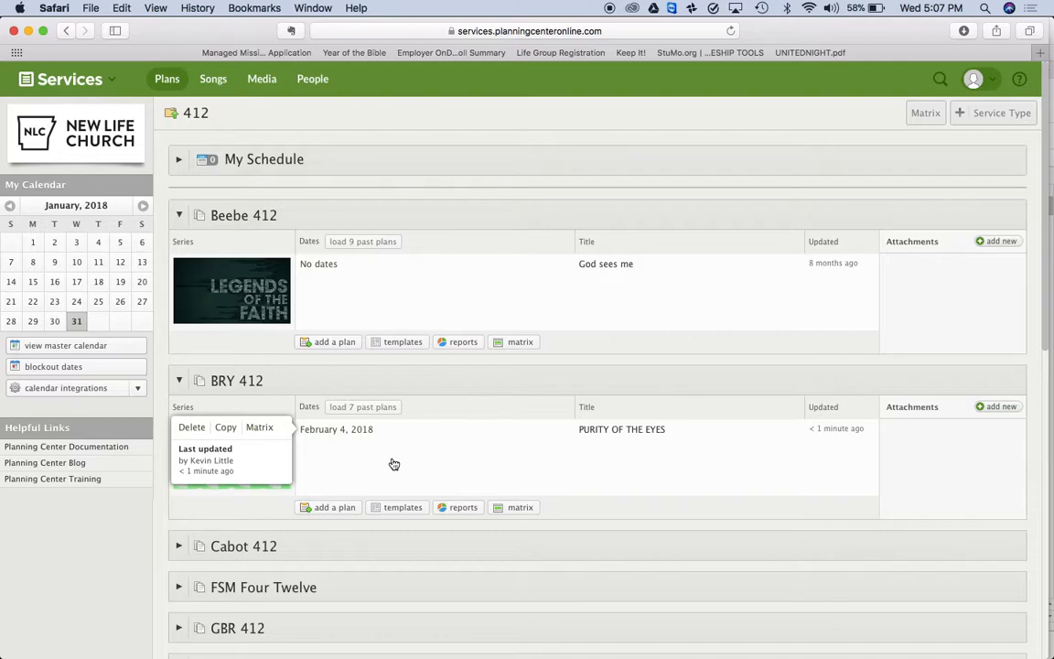
click(225, 432)
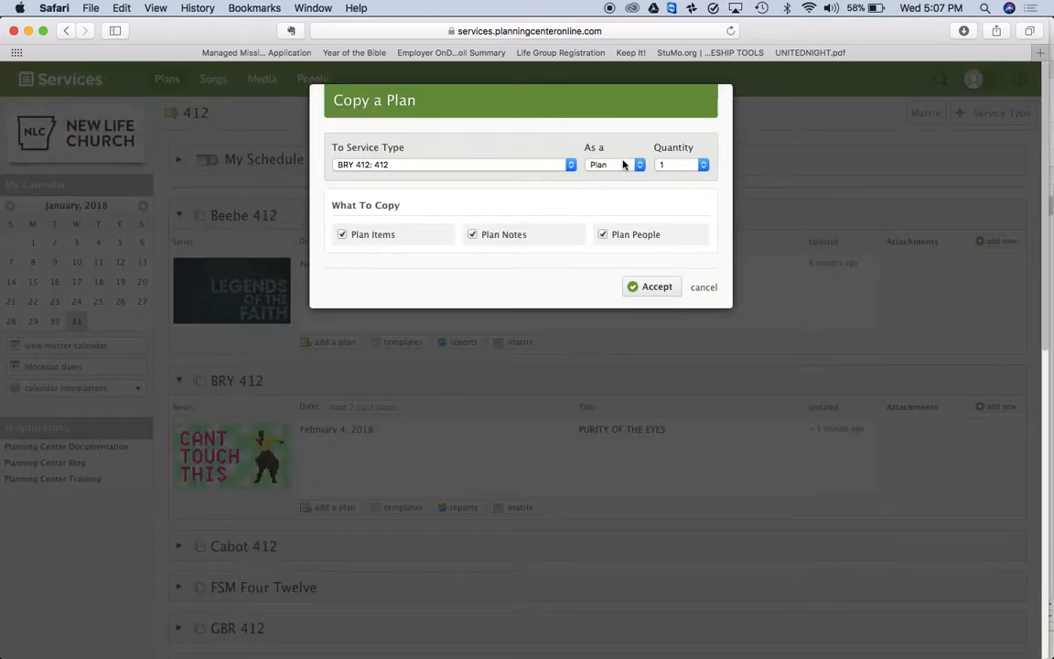
click(695, 167)
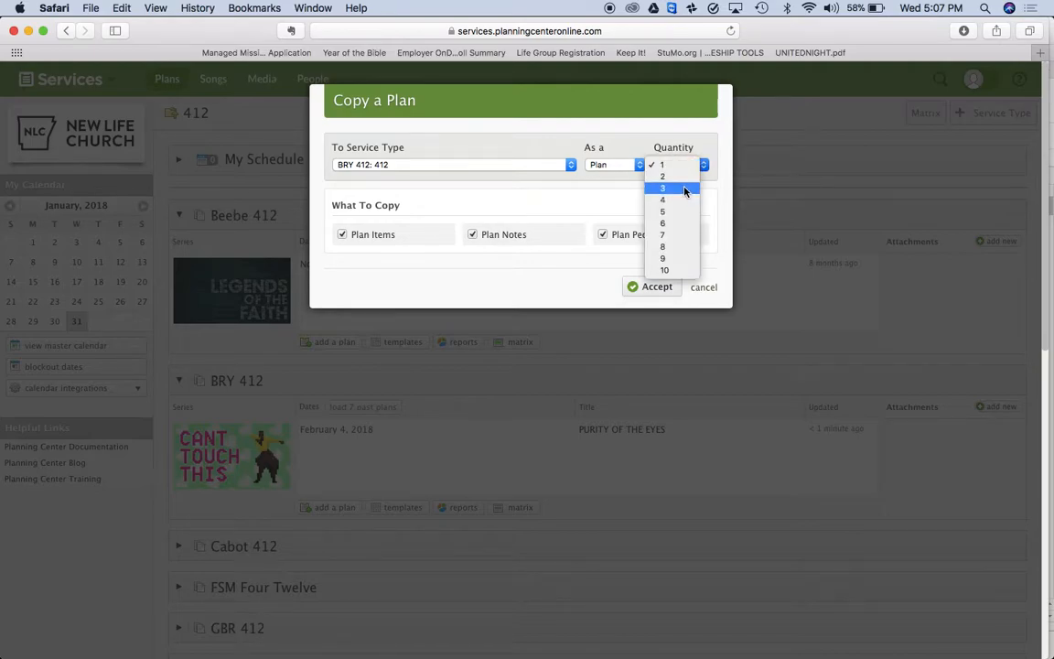
click(685, 189)
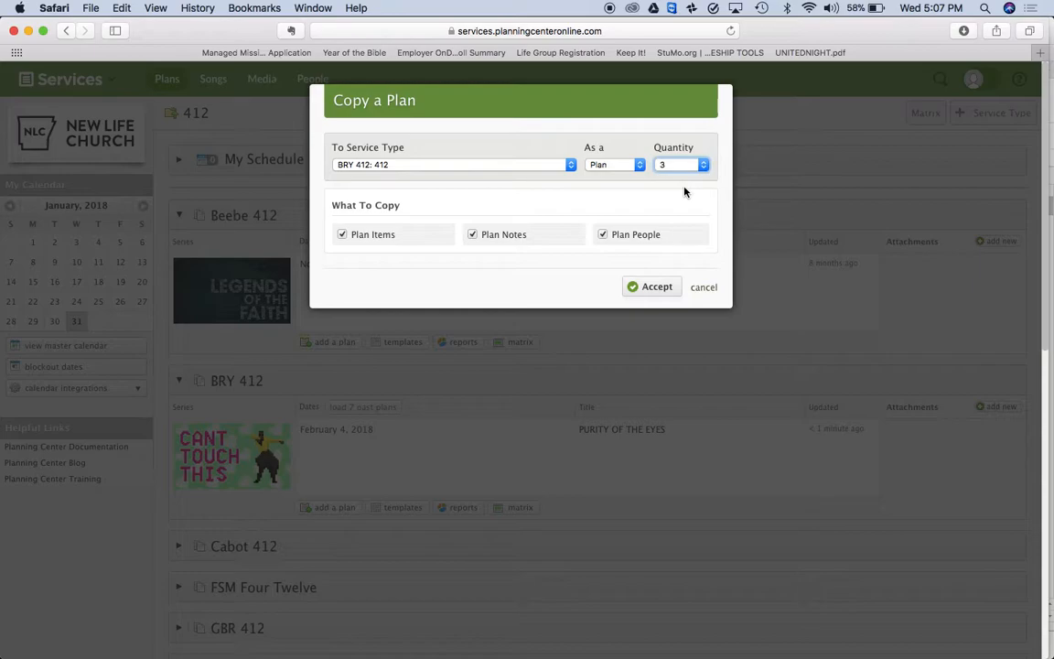
click(658, 289)
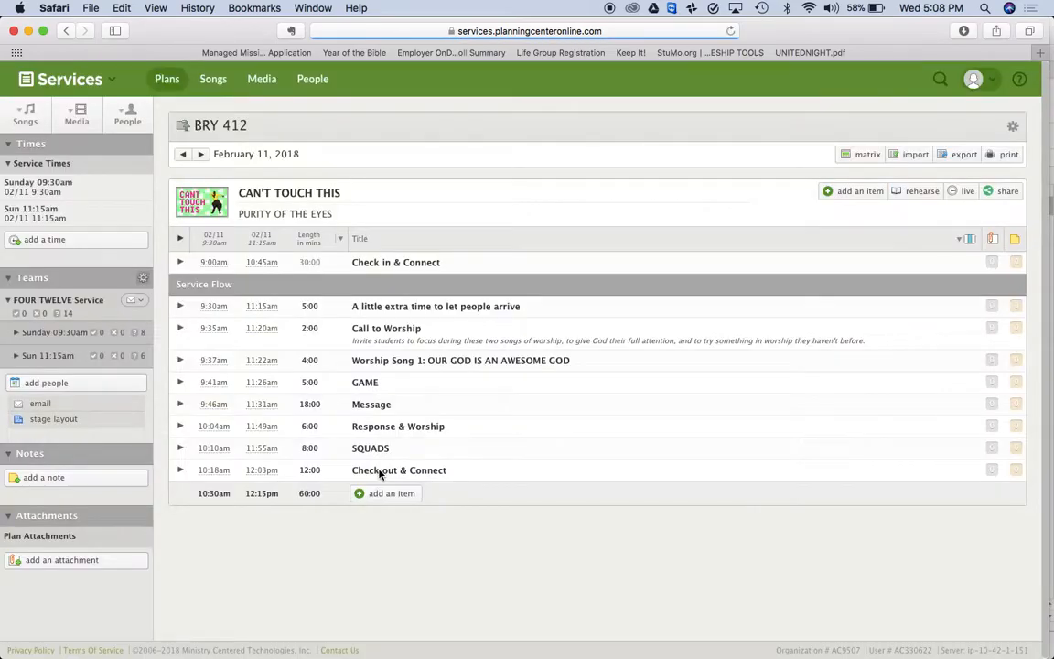
key(super+Tab)
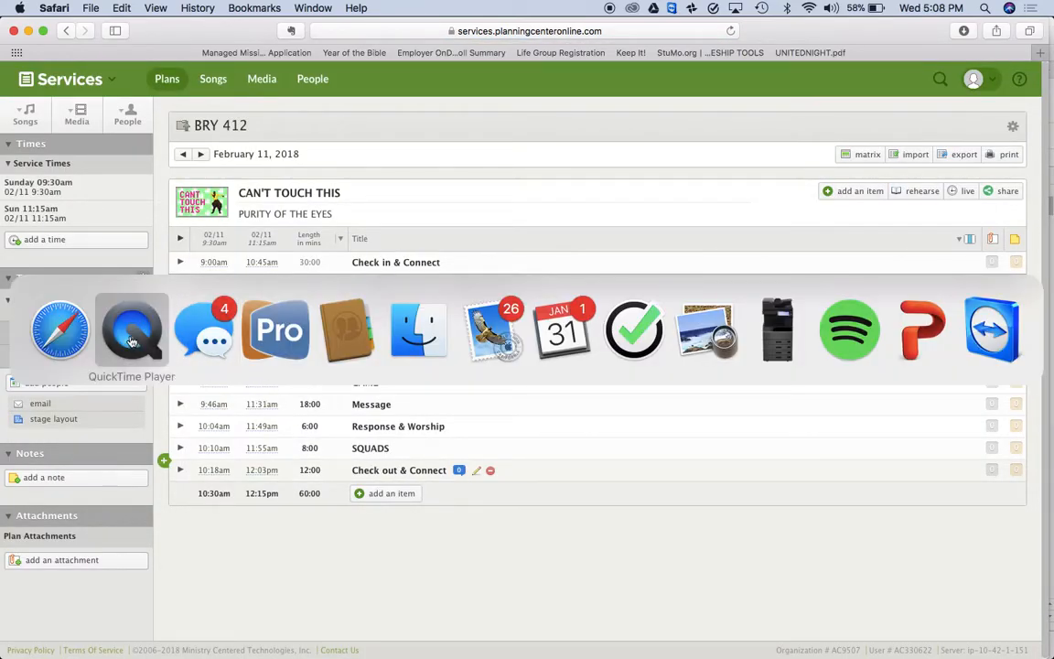
Open the 2018 WEEKEND SERVICE CALENDAR link from the Messages conversation
click(182, 341)
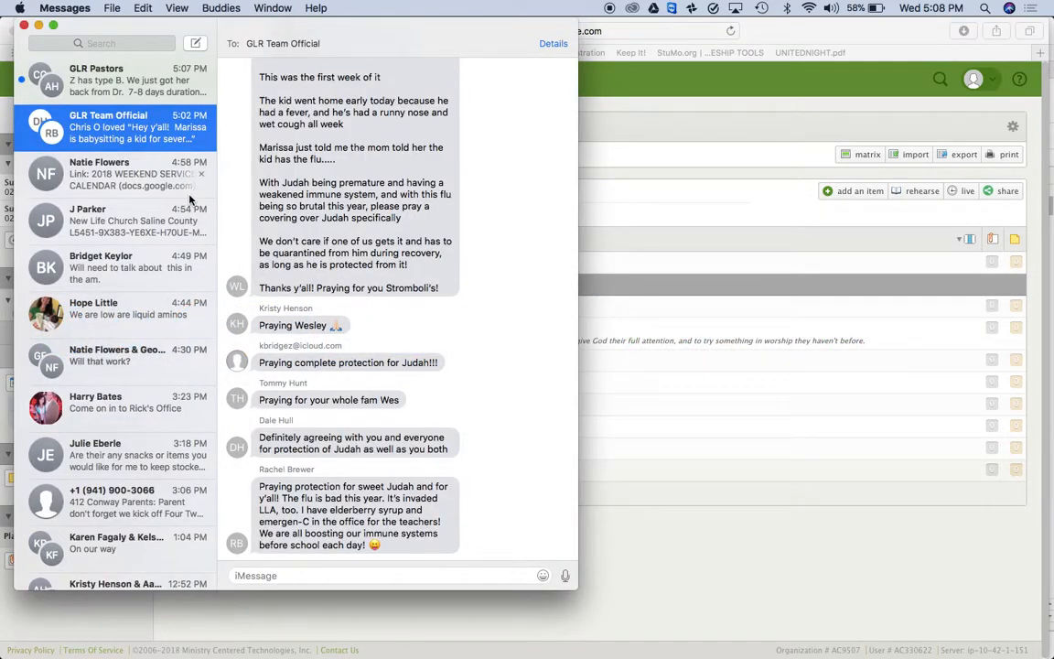
click(122, 185)
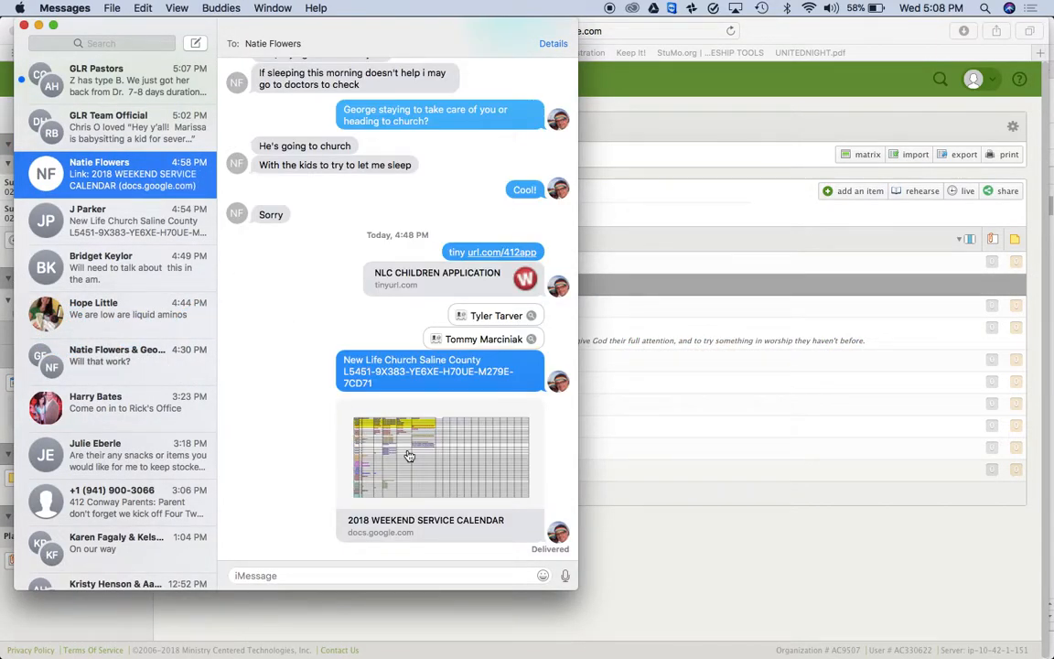
click(408, 455)
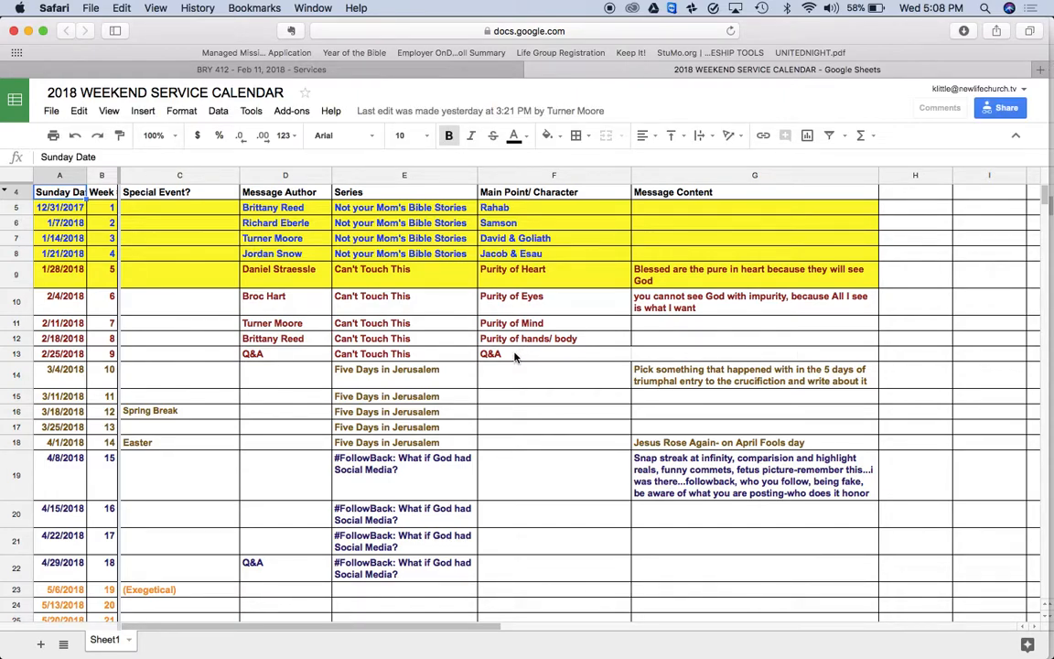
Change the February 11 plan title from EYES to PURITY OF THE MIND
click(425, 70)
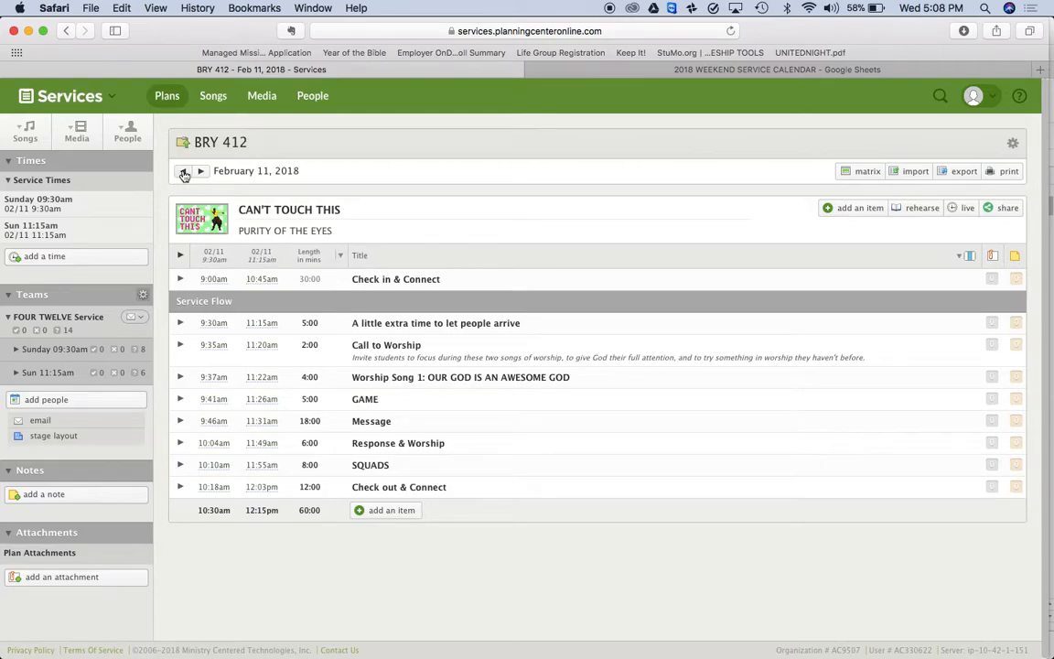
click(316, 232)
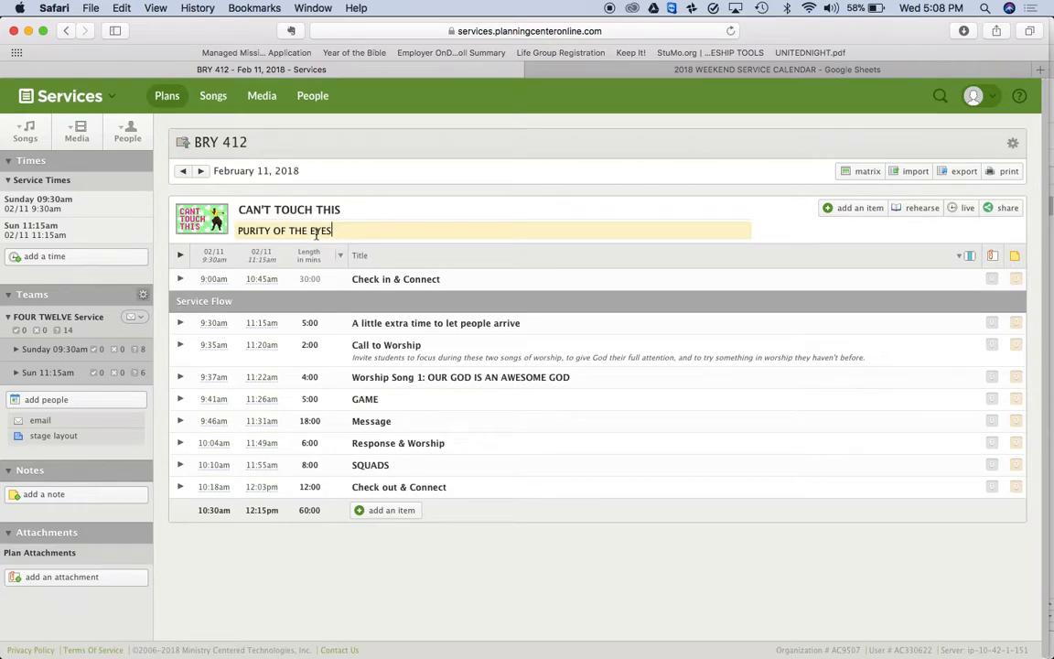
double_click(322, 232)
text(MIND)
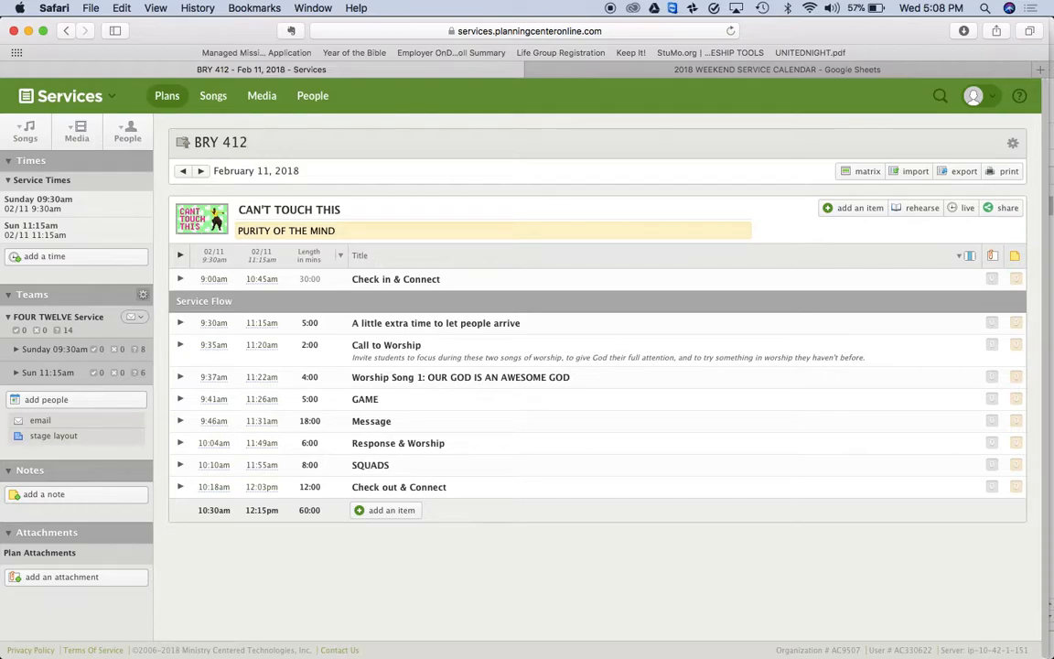
key(Return)
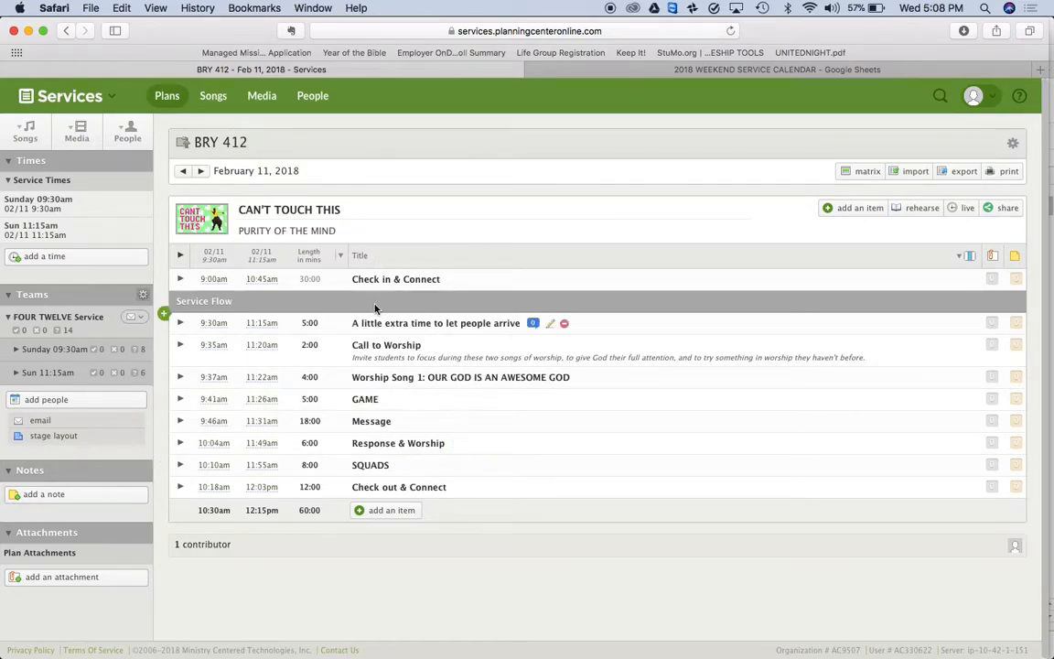
Retitle February 18 as PURITY OF THE HANDS and February 25 as Q&A, then open matrix options
click(201, 172)
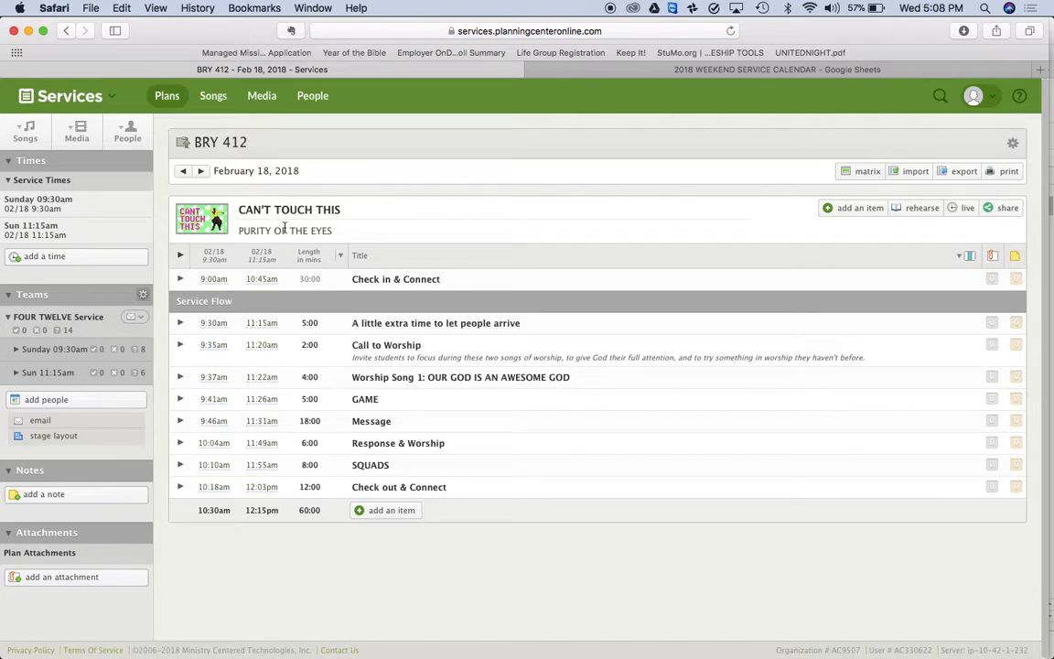
click(323, 231)
double_click(323, 230)
text(HE HANDS)
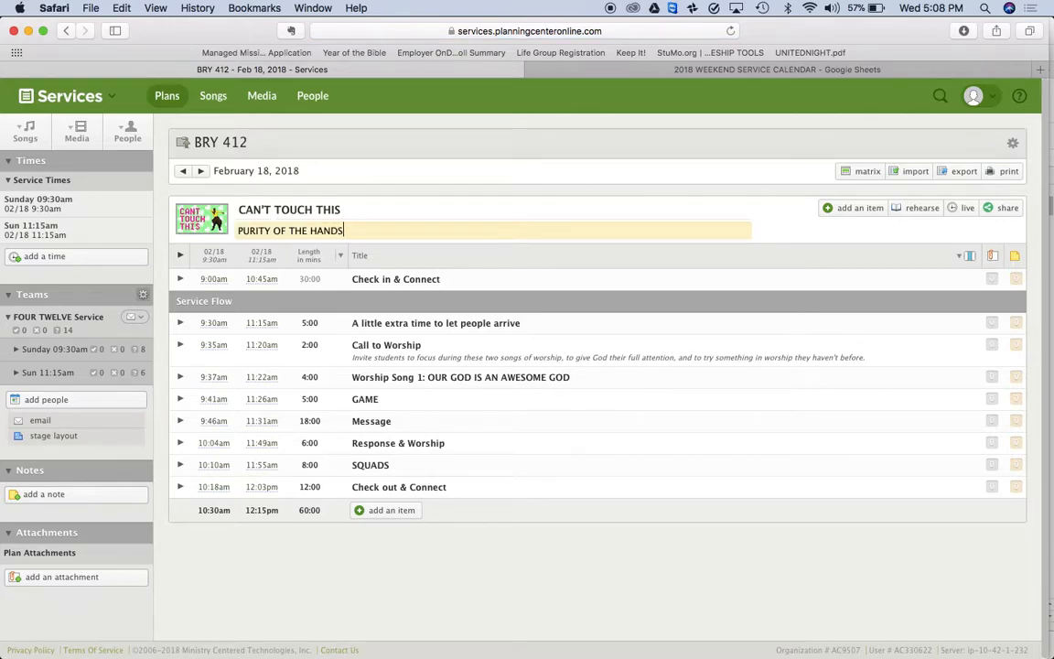
click(202, 173)
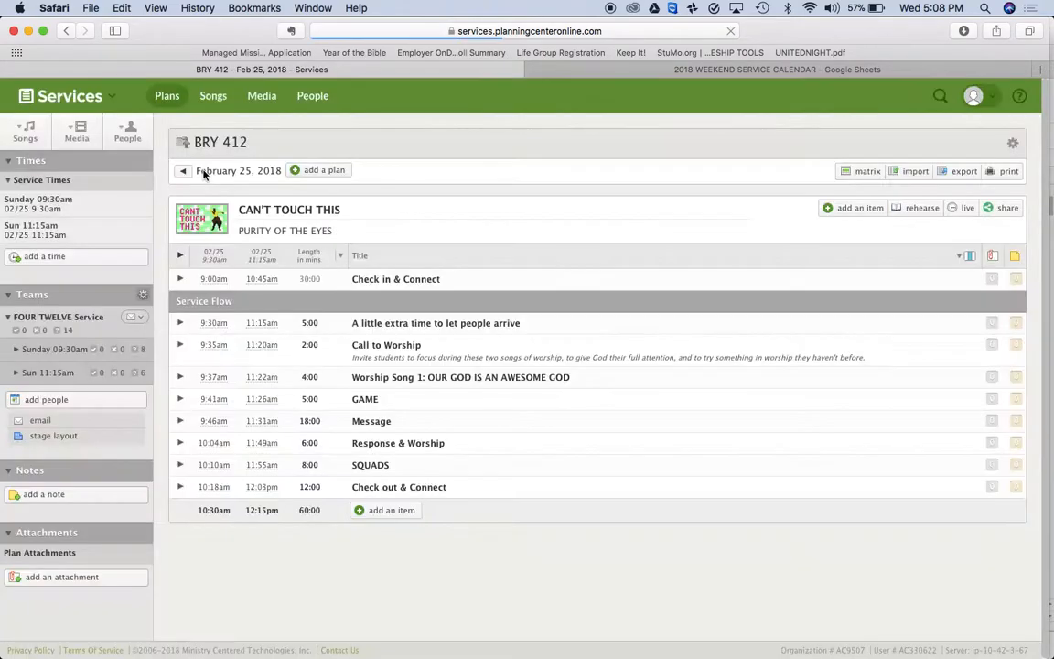
click(302, 228)
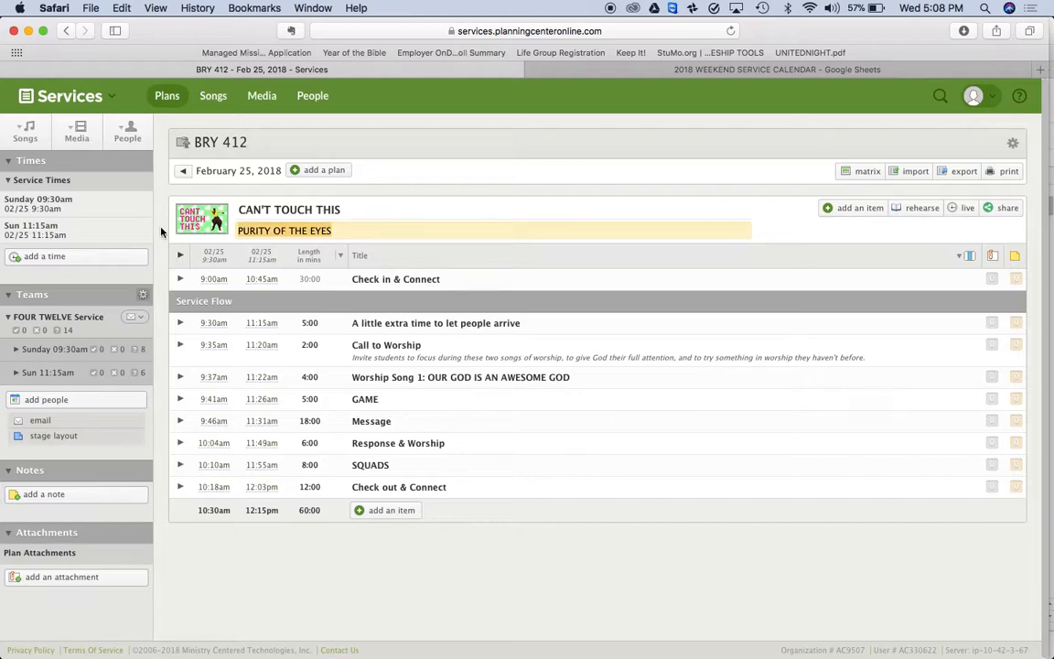
key(super+a)
text(Q&A)
key(Return)
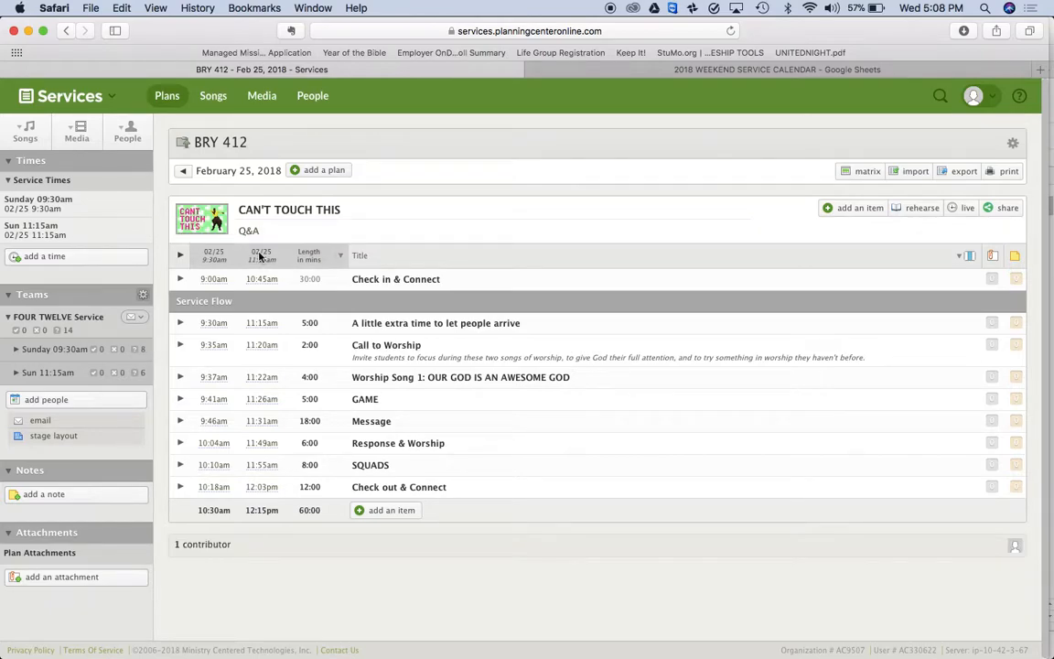
click(866, 172)
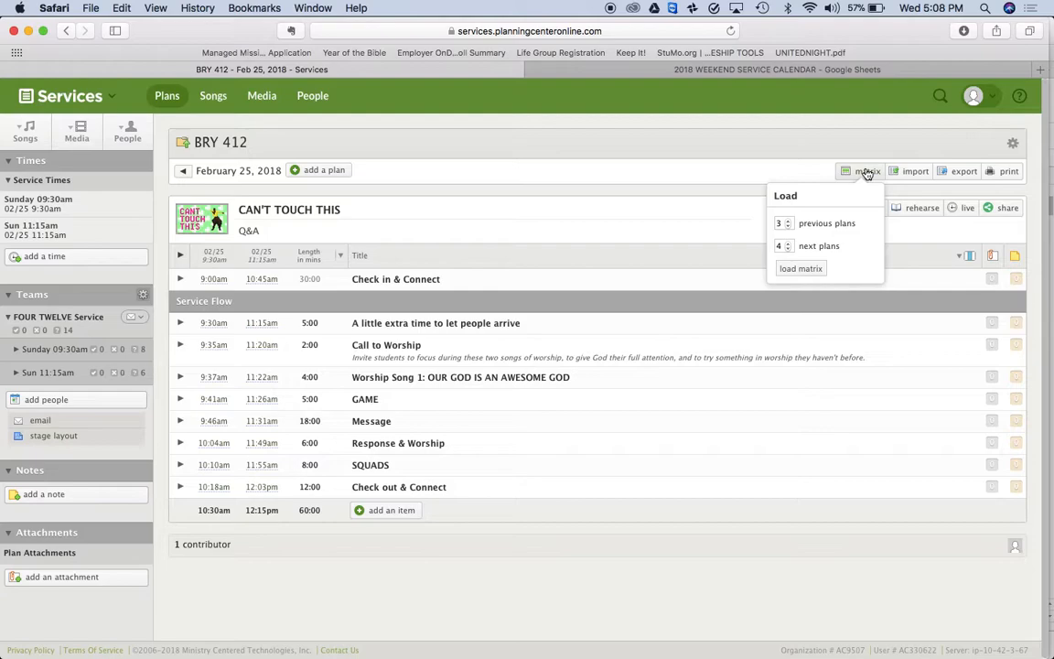
Load the matrix with 2 previous plans
click(787, 226)
click(786, 223)
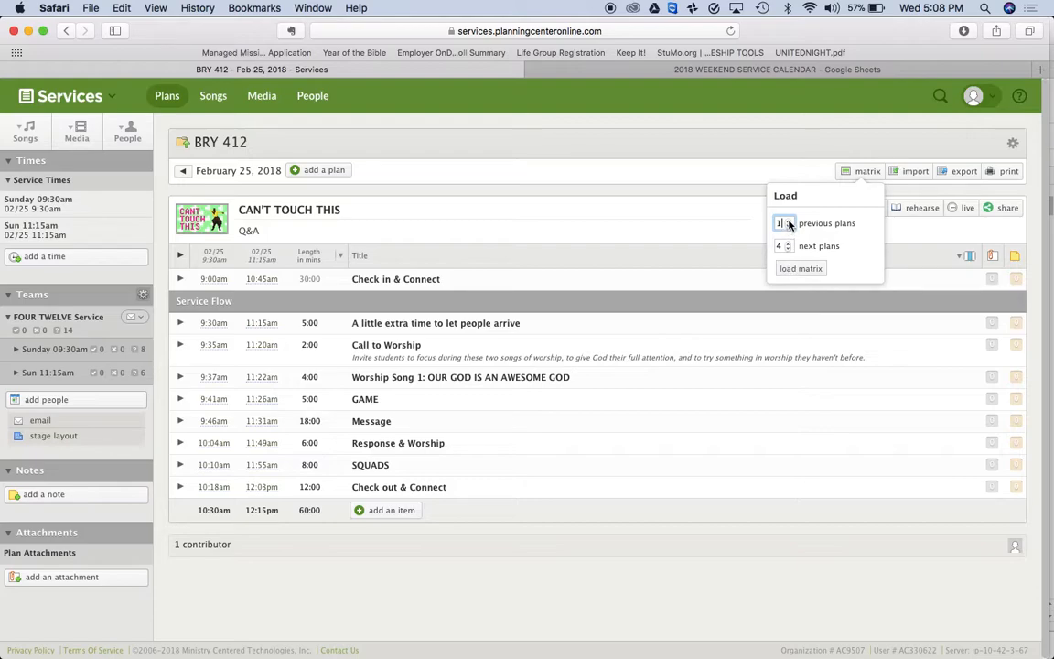
click(797, 274)
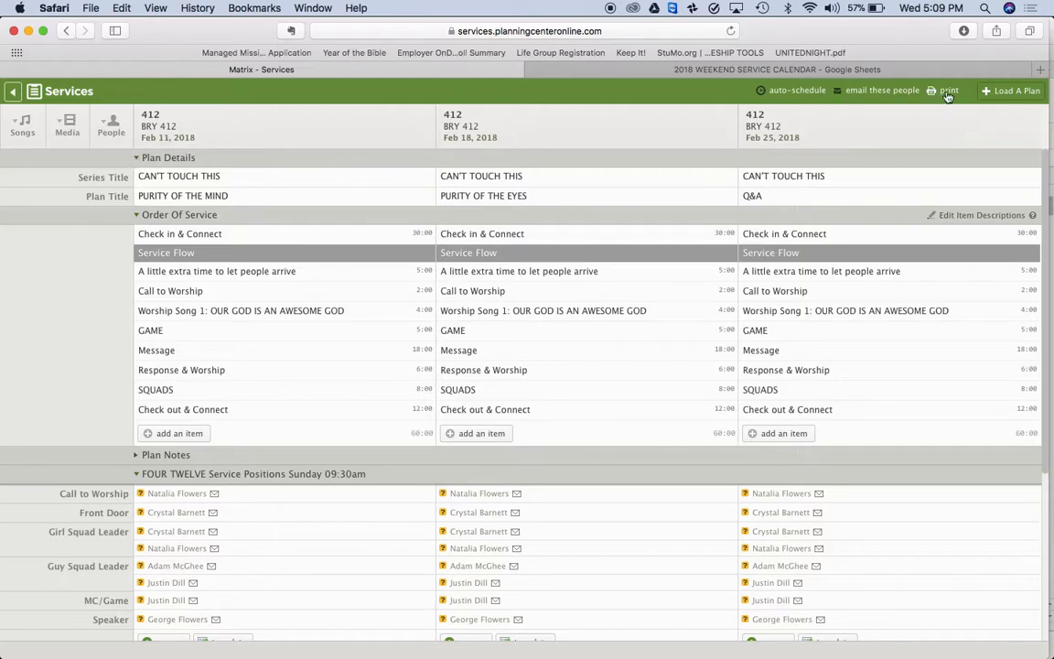
Add the February 4, 2018 and December 17, 2017 BRY 412 plans to the matrix
click(1010, 93)
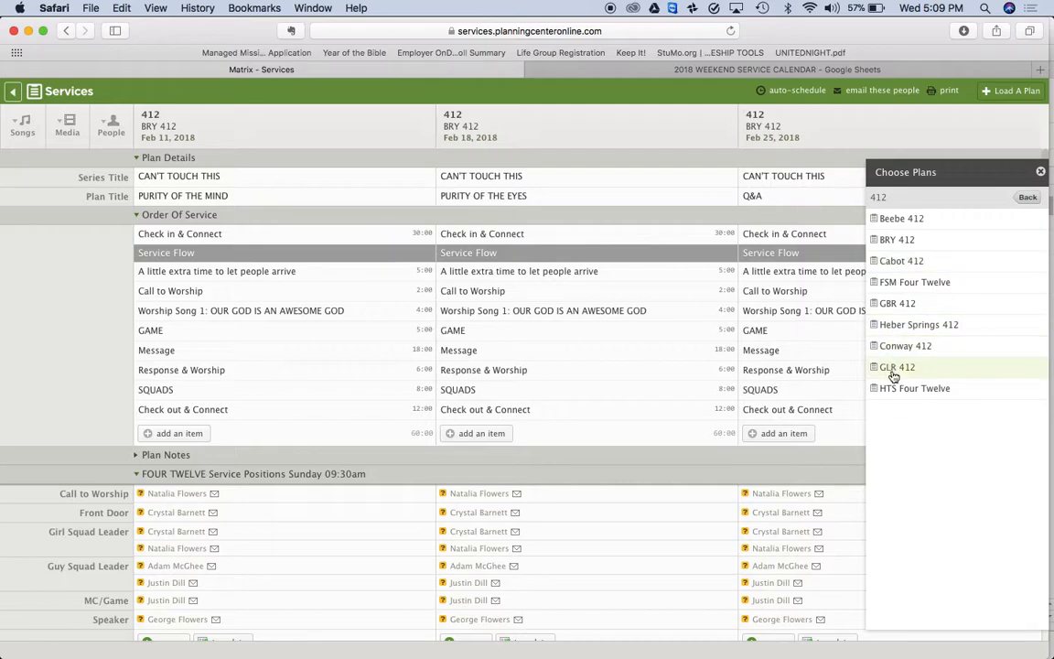
click(892, 240)
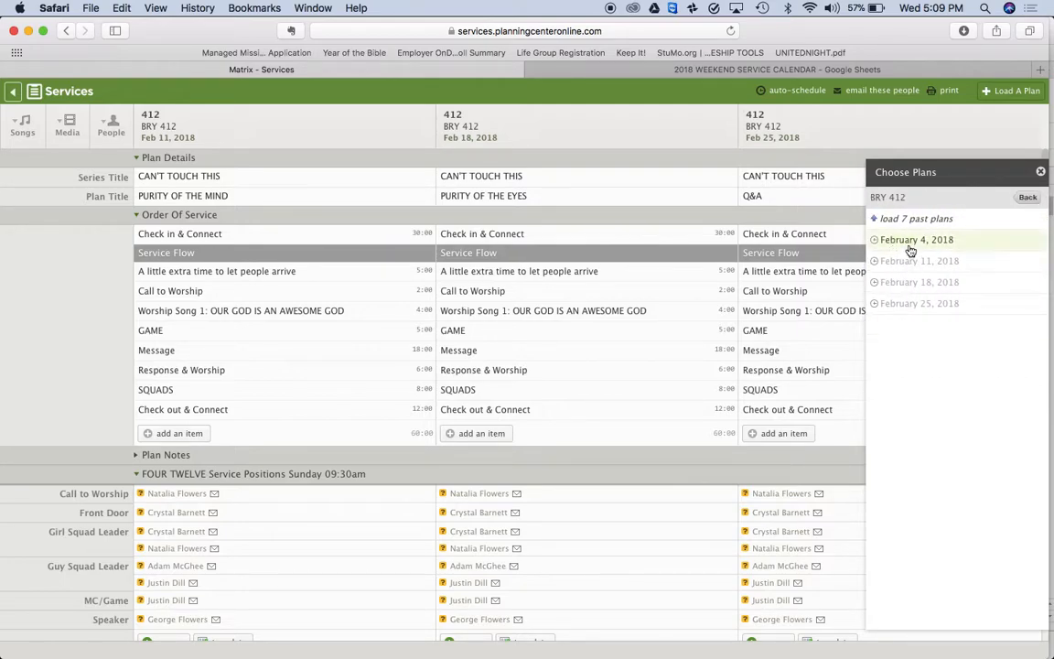
click(892, 219)
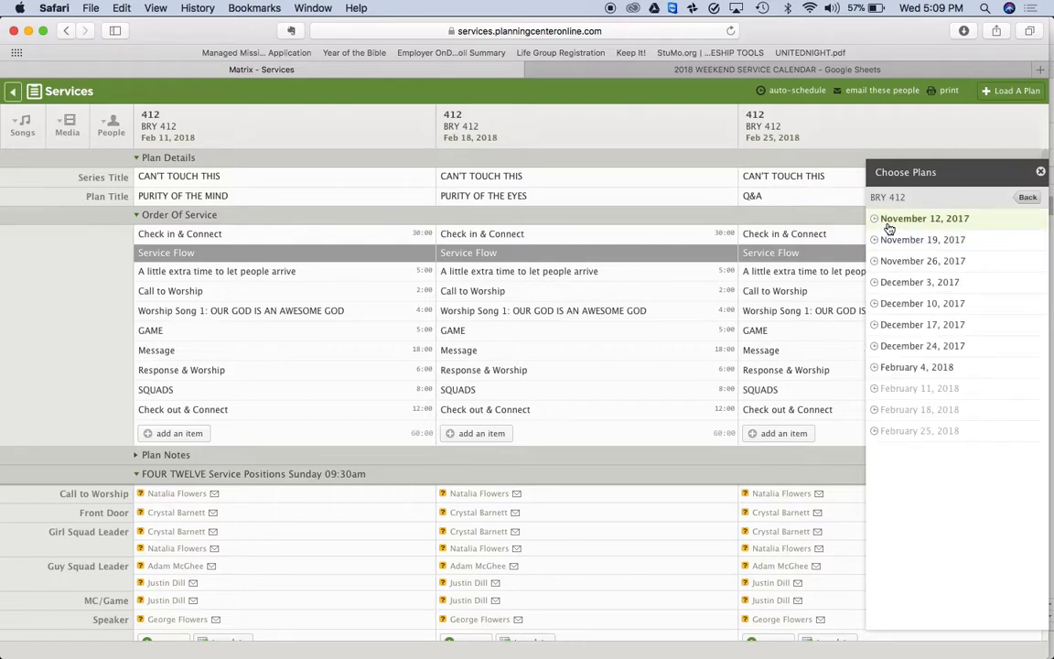
click(910, 367)
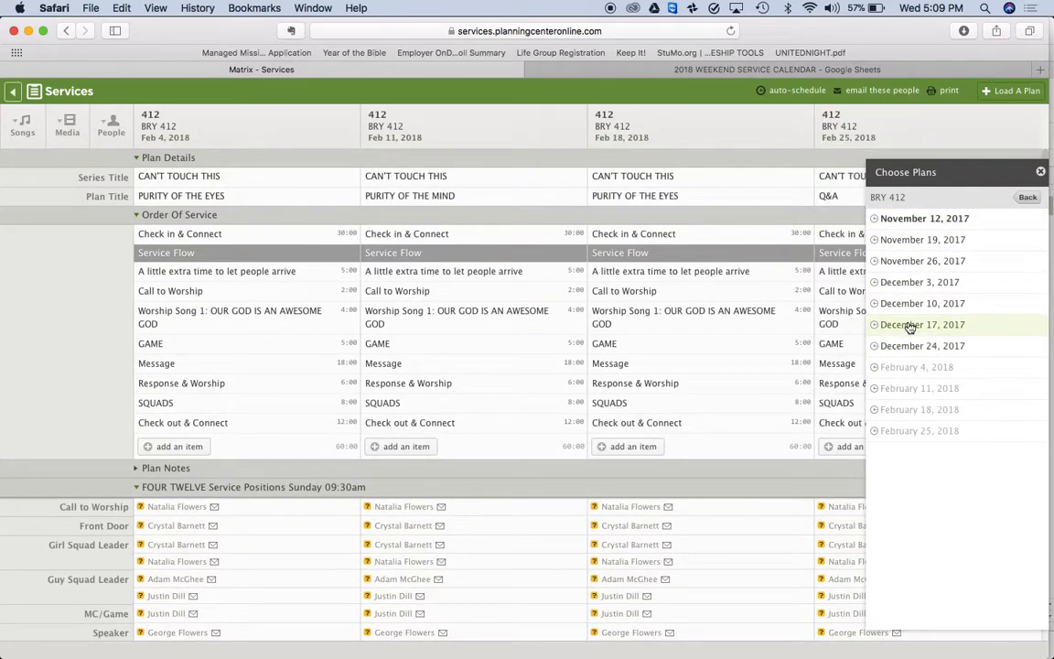
click(910, 325)
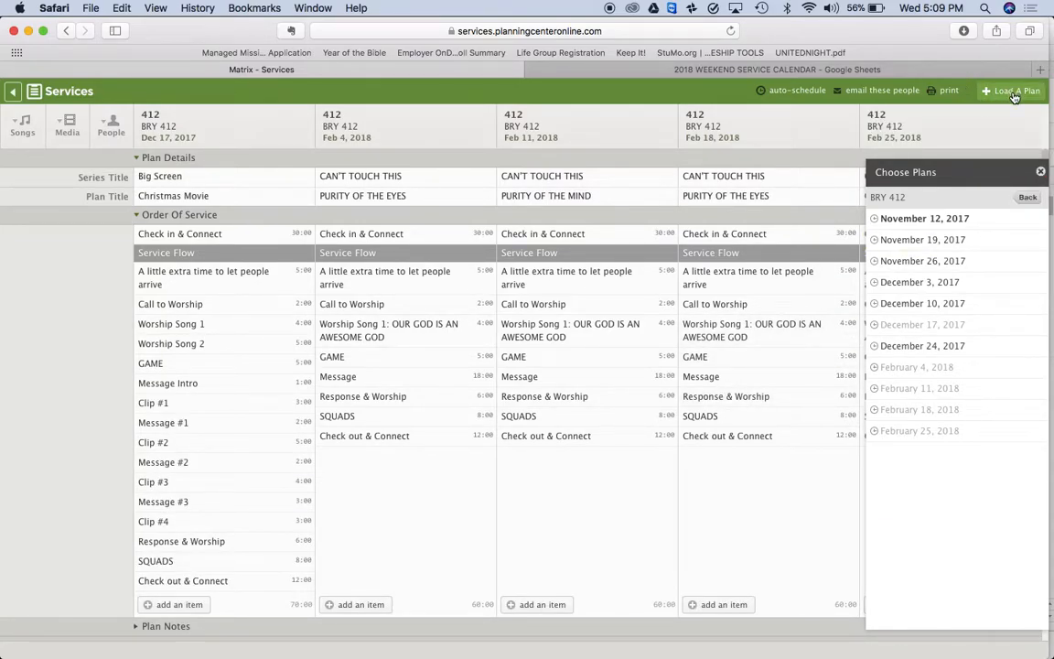
Add Conway 412's January 31, 2018 plan, then remove that column from the matrix
click(1028, 197)
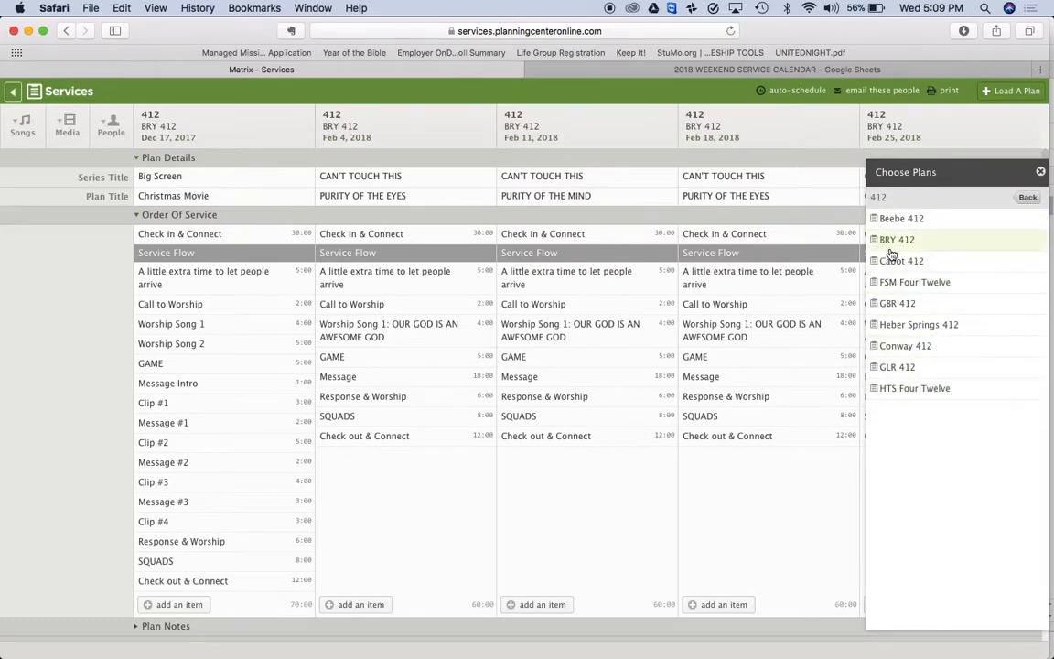
click(900, 351)
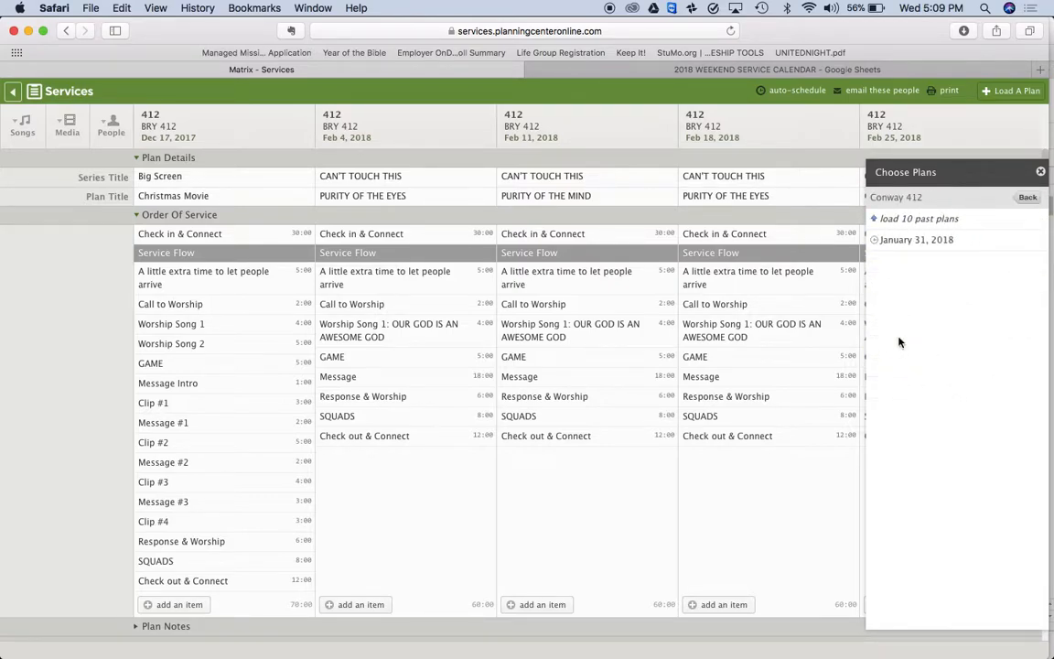
click(900, 241)
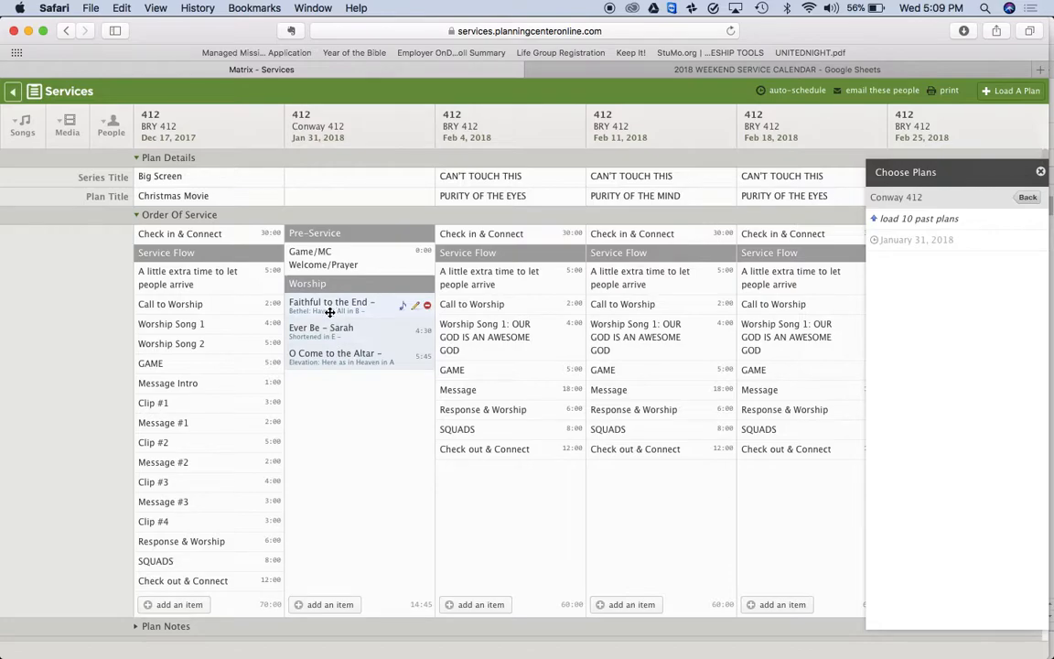
click(1040, 171)
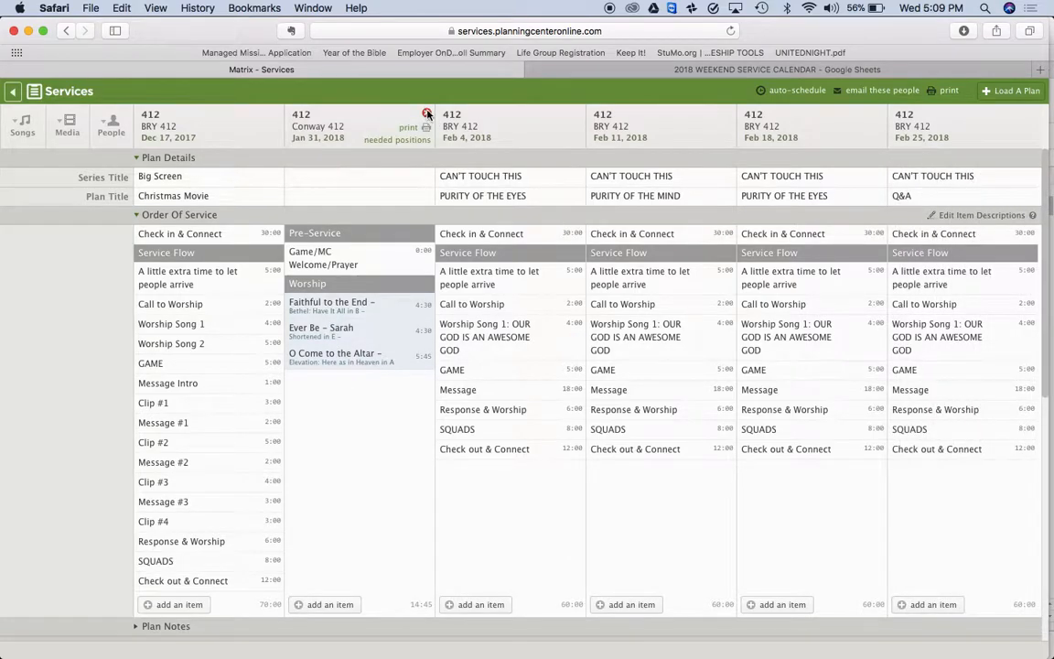
click(427, 114)
Remove the 09:30 Speakers from the Feb 11, 18 and 25 plans
scroll(475, 367, down, 8)
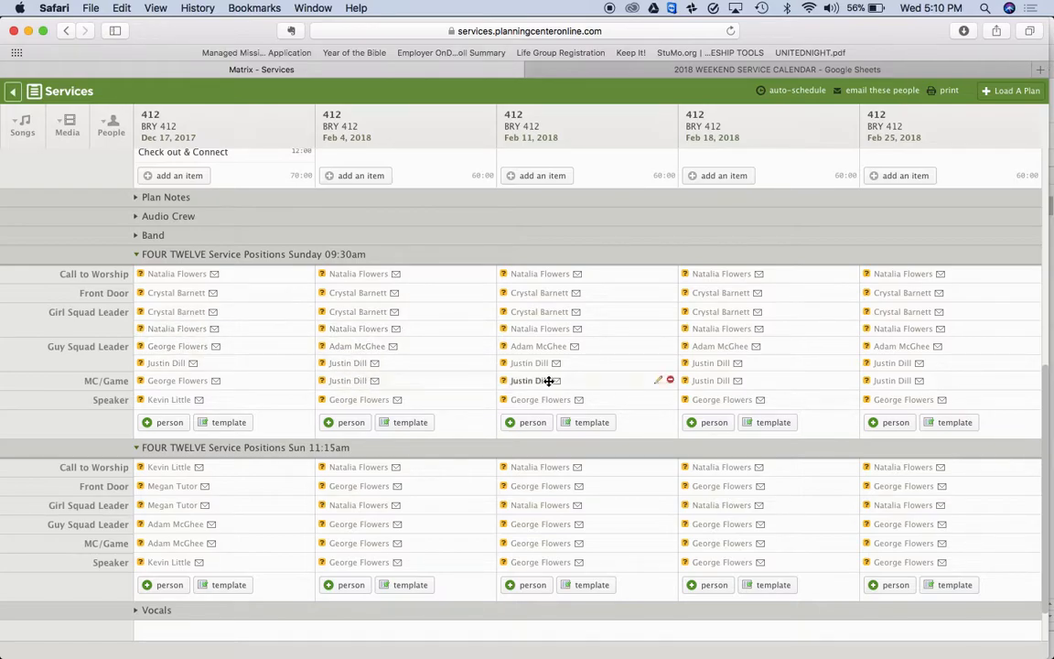
scroll(453, 398, left, 1)
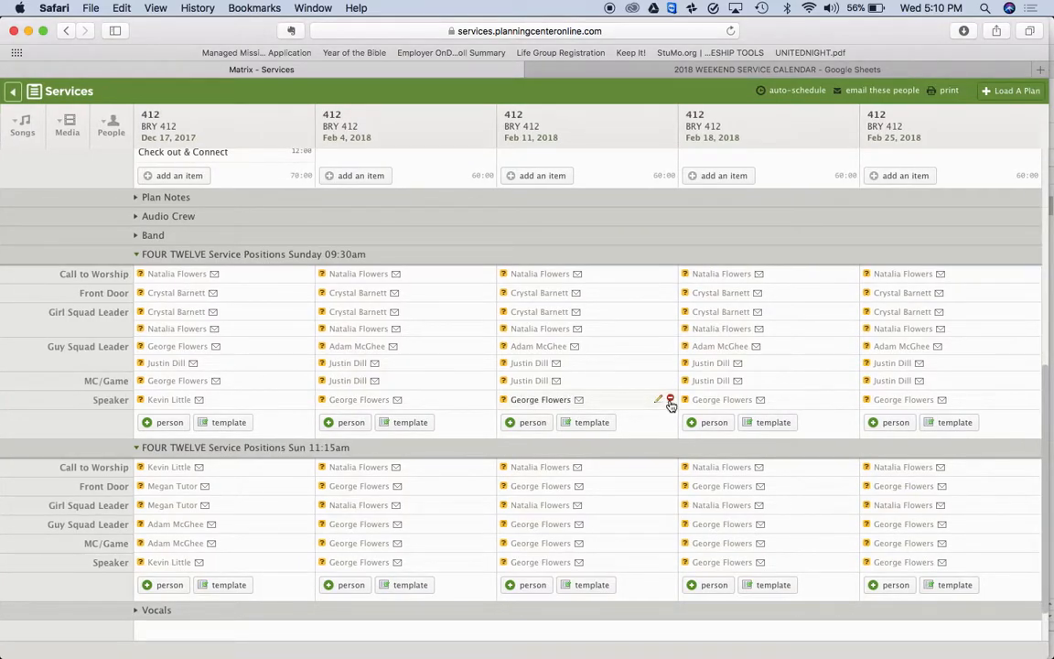
click(671, 403)
key(Return)
click(852, 418)
key(Return)
click(1033, 418)
key(Return)
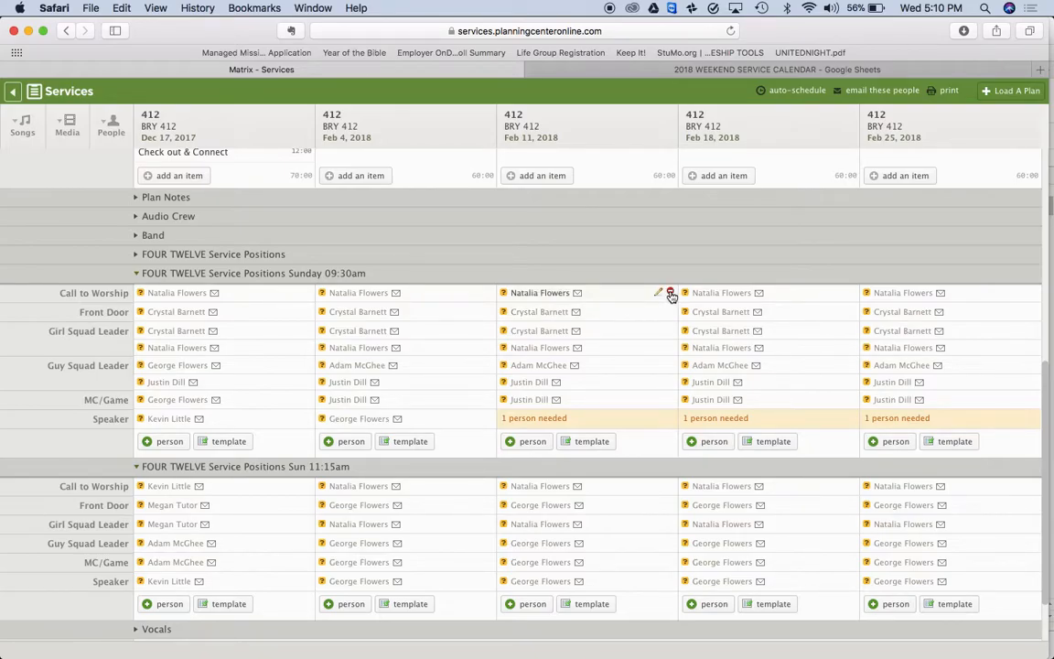
Clear Call to Worship for Feb 11, 18 and 25, then assign Feb 11's MC/Game person there
click(671, 295)
key(Return)
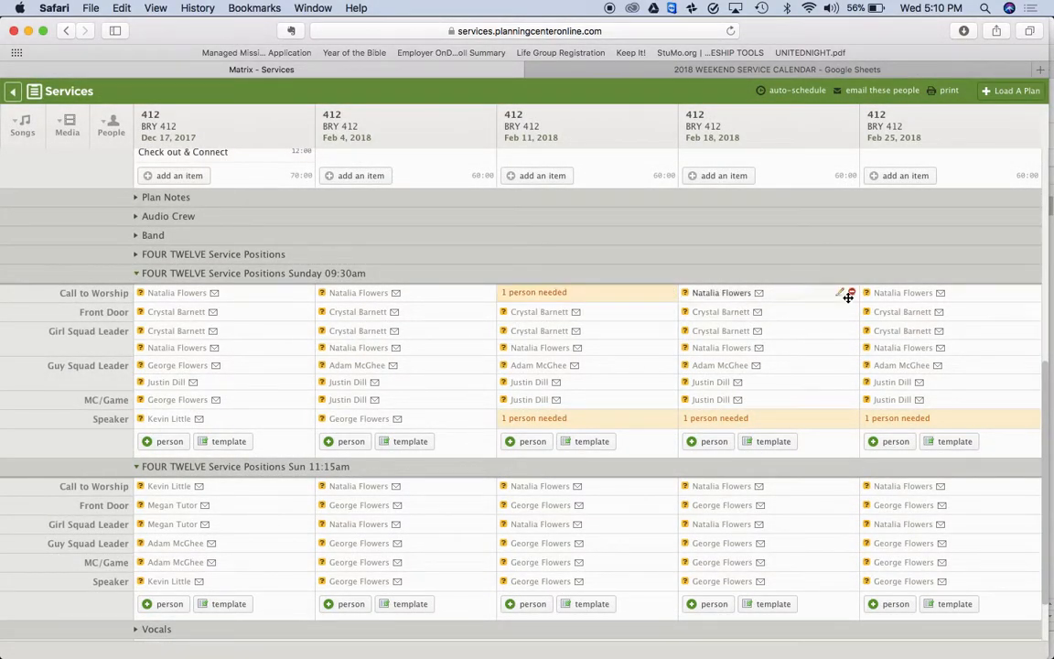
click(851, 294)
key(Return)
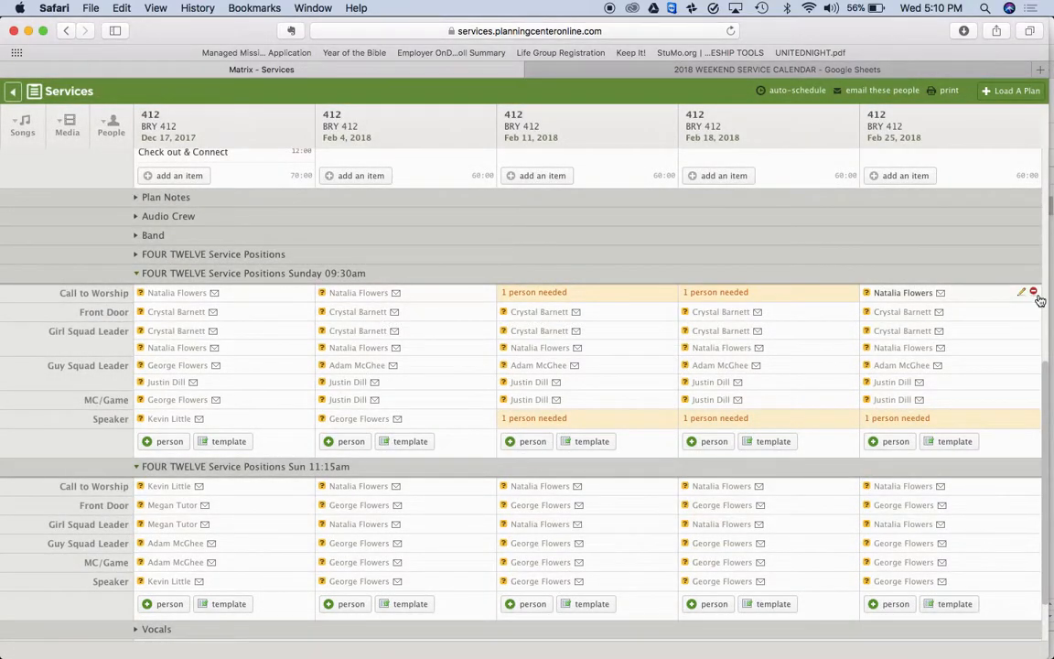
click(1034, 294)
key(Return)
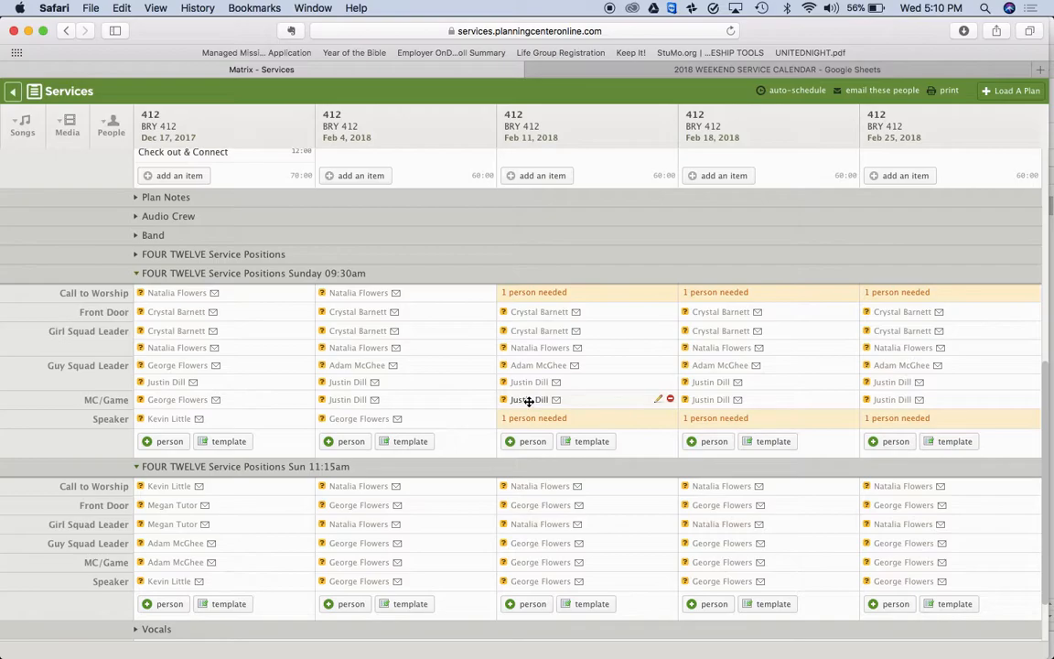
drag(528, 401, 528, 291)
click(690, 265)
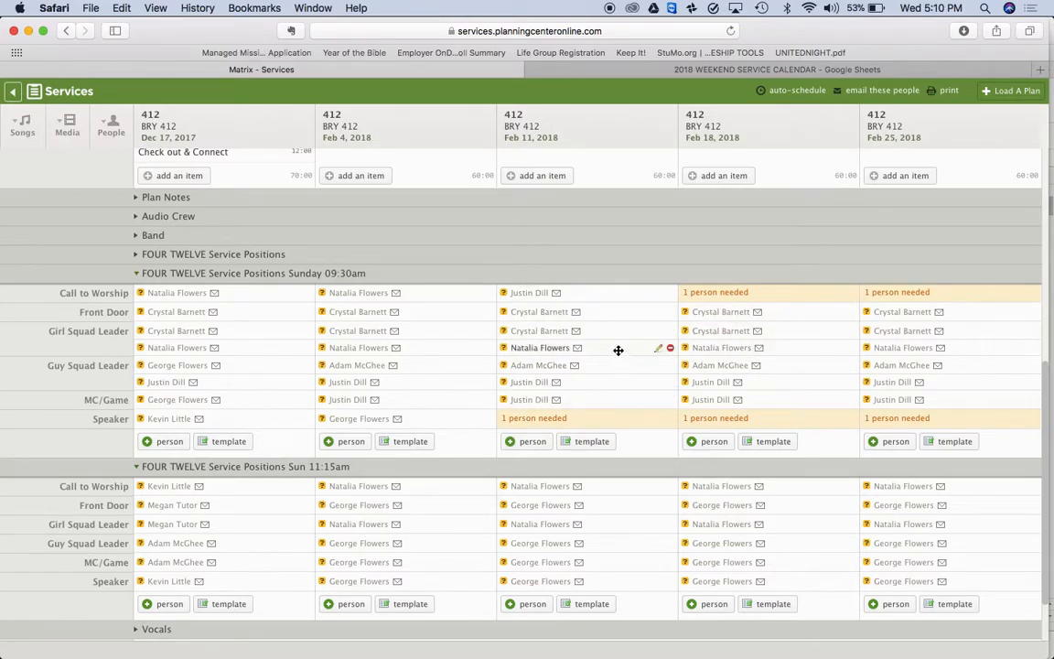
Remove the second Girl Squad Leader from the Feb 11, 18 and 25 plans
click(671, 351)
click(669, 356)
click(849, 350)
key(Return)
click(1034, 350)
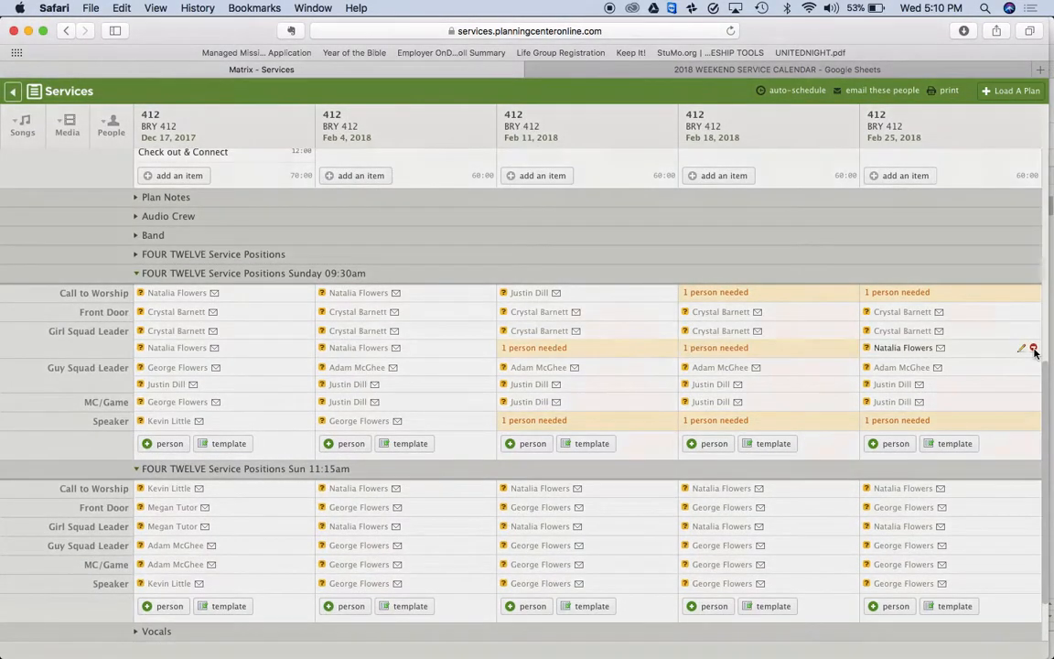
key(Return)
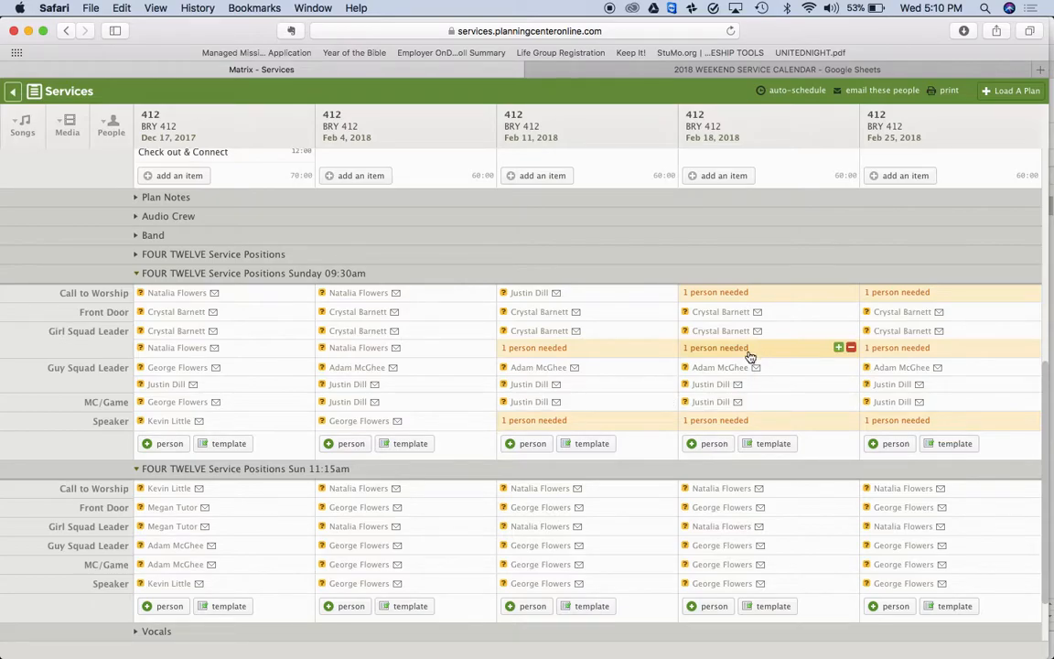
Remove the 11:15 Speakers from the Feb 11, 18 and 25 plans
scroll(748, 355, down, 3)
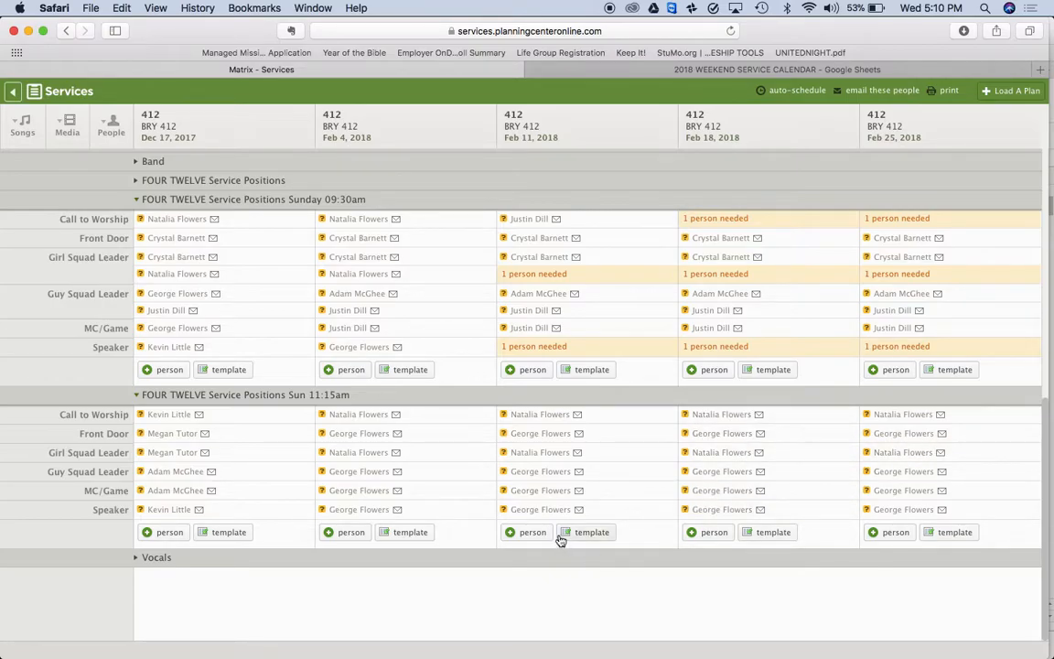
click(672, 513)
key(Return)
click(852, 512)
key(Return)
click(1033, 510)
key(Return)
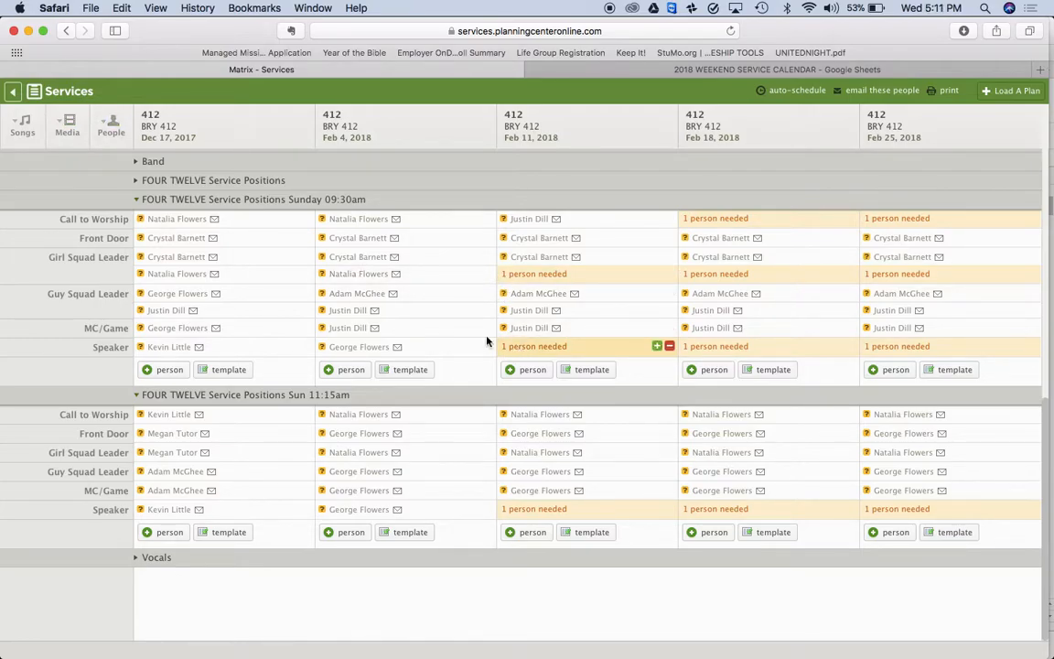
Search the People list for a person, schedule them as Feb 11 speaker, and review the scheduling details without changes
click(112, 128)
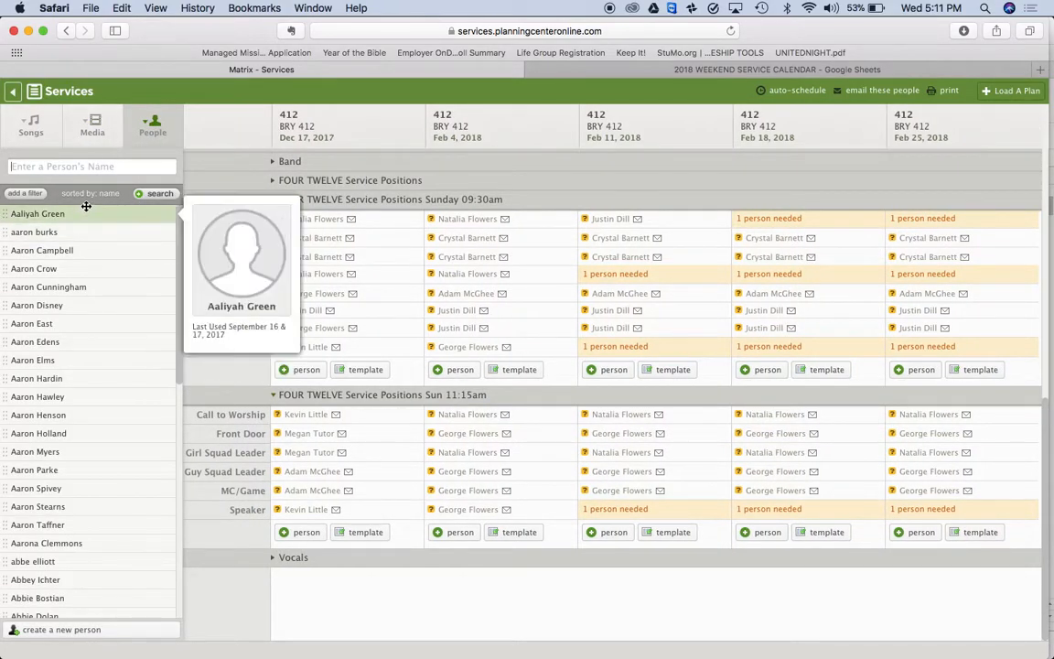
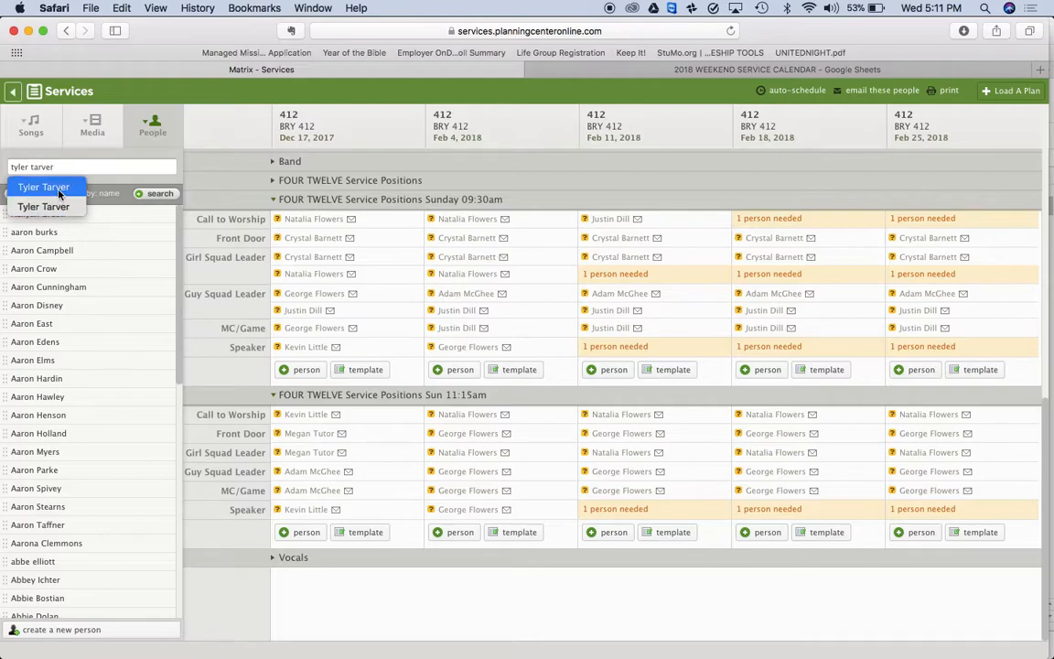
click(64, 188)
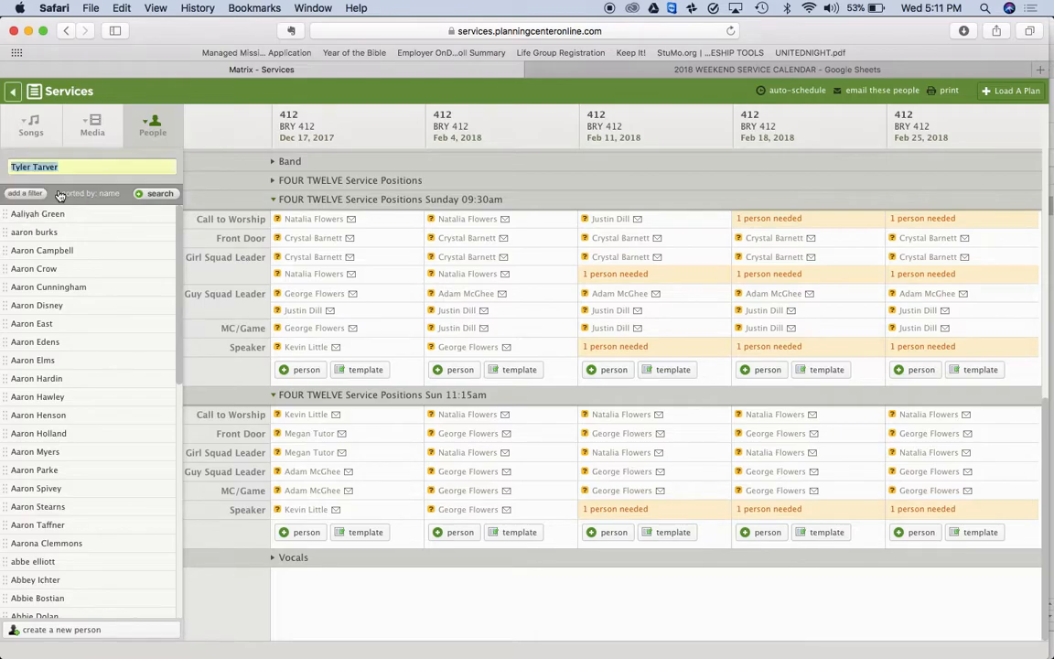
click(101, 165)
key(Return)
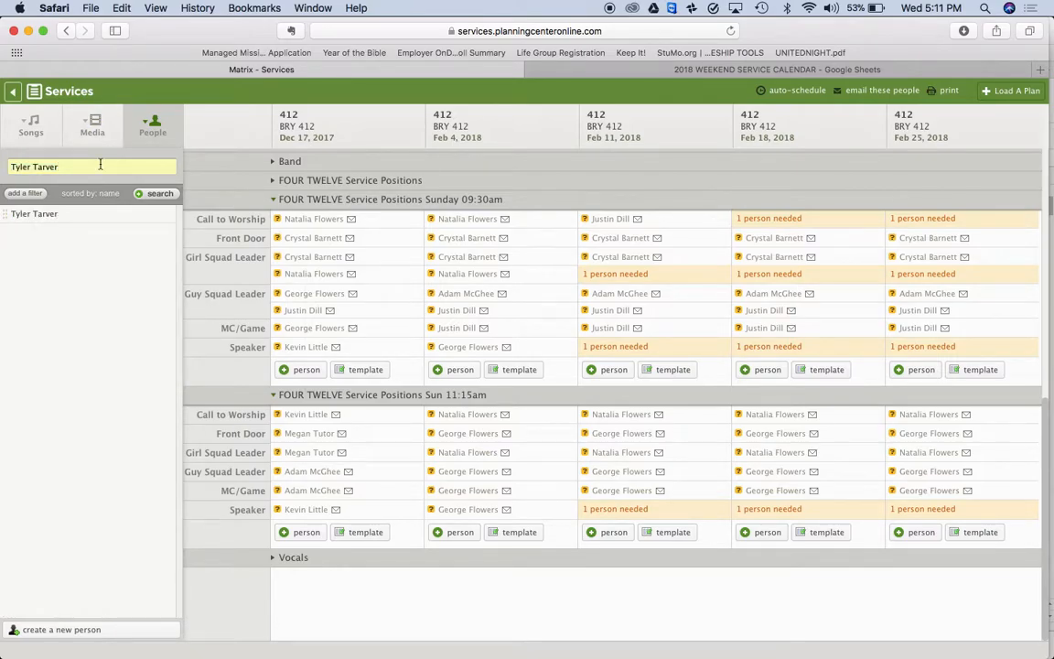
mouse_move(45, 215)
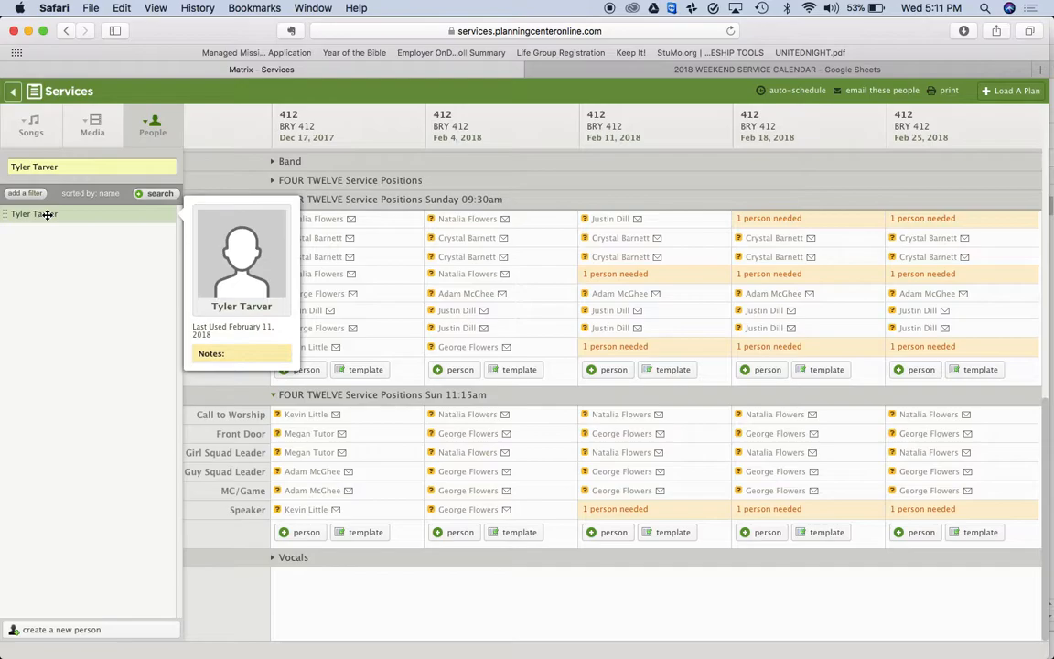
drag(47, 214, 602, 342)
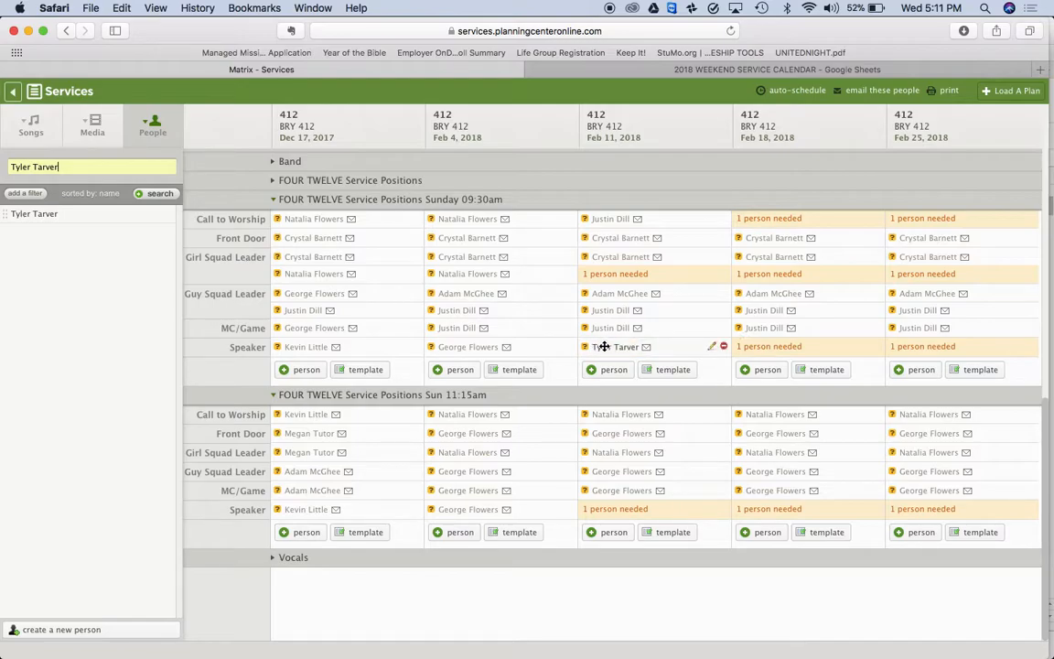
click(712, 347)
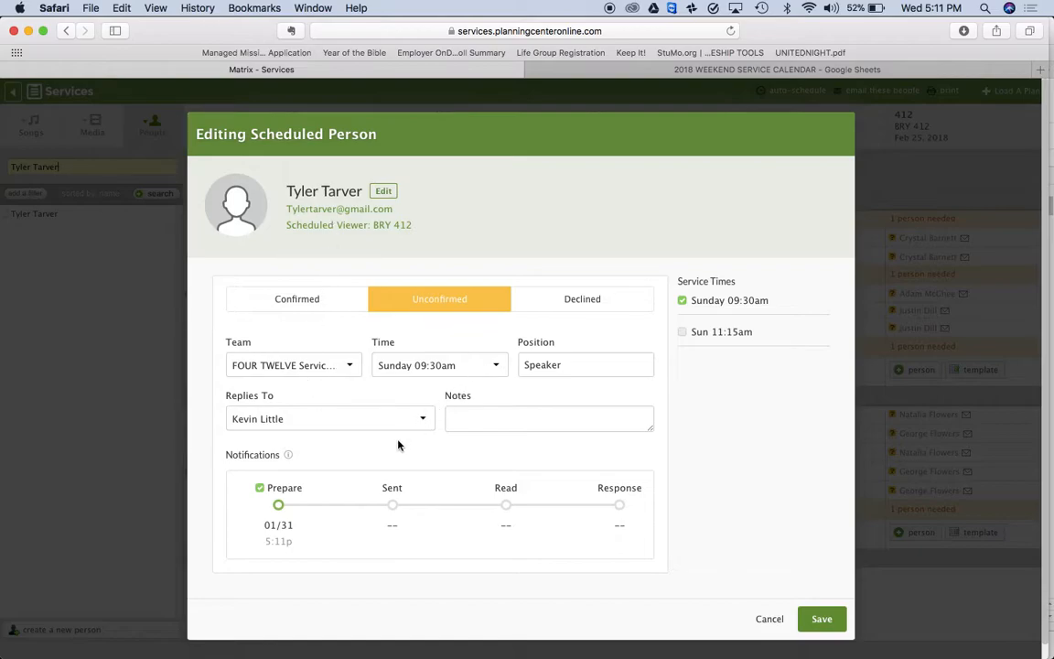
click(765, 618)
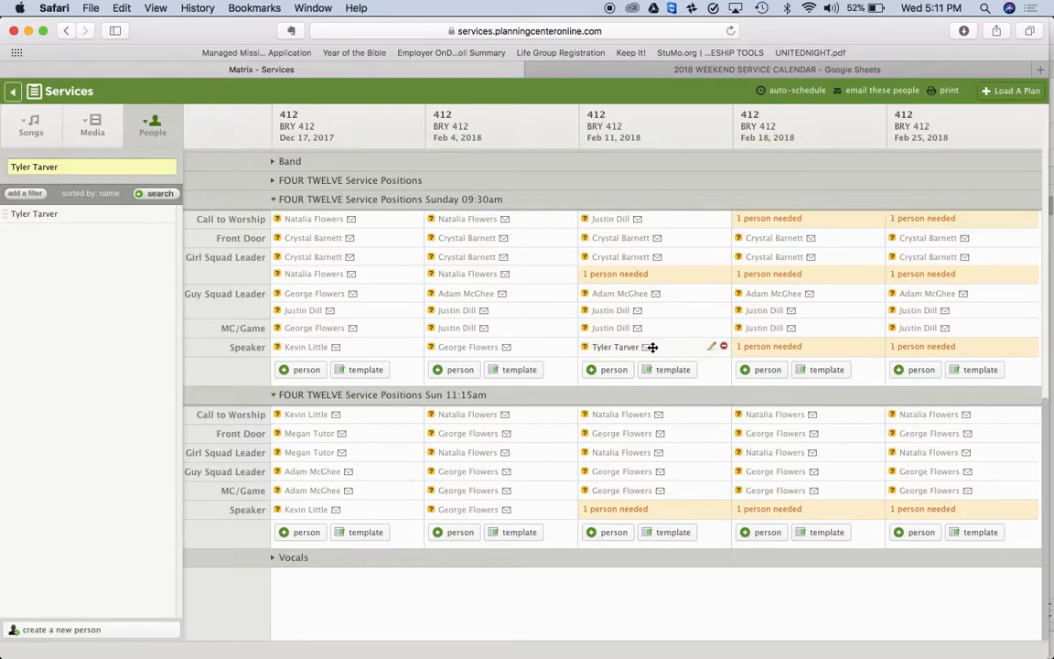
Search for a different person and schedule them as Feb 18 speaker
drag(95, 165, 3, 166)
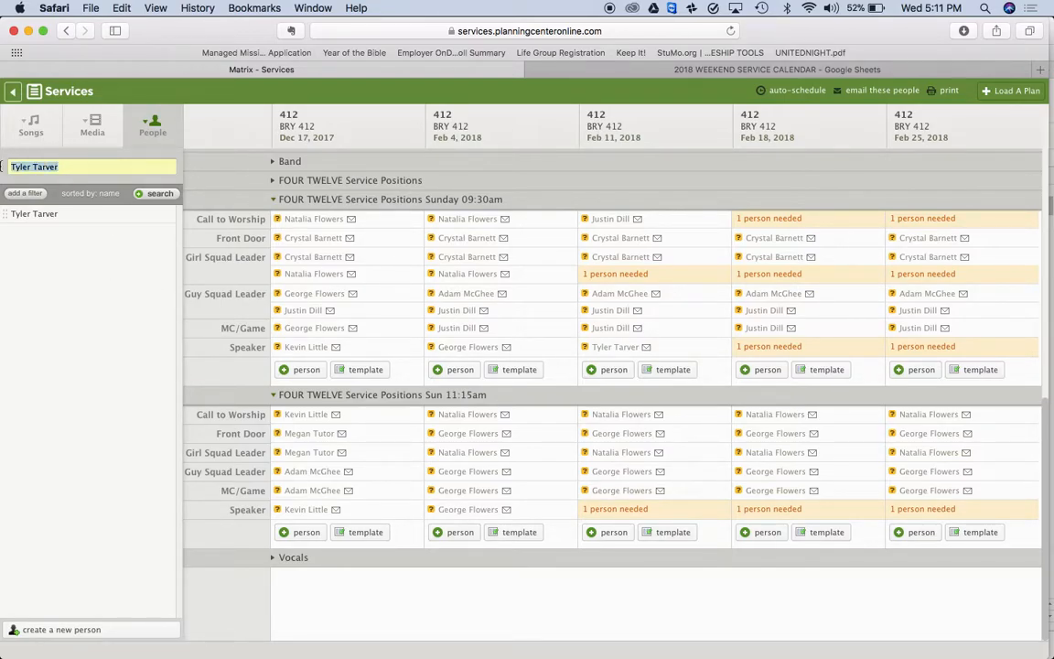
key(BackSpace)
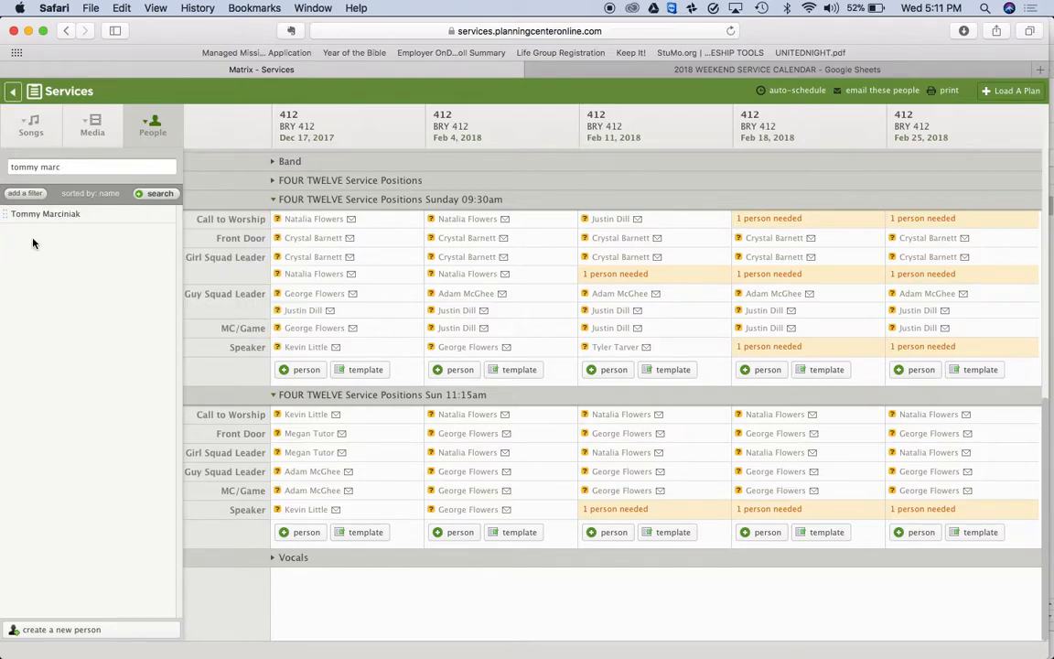
mouse_move(54, 215)
drag(54, 215, 754, 348)
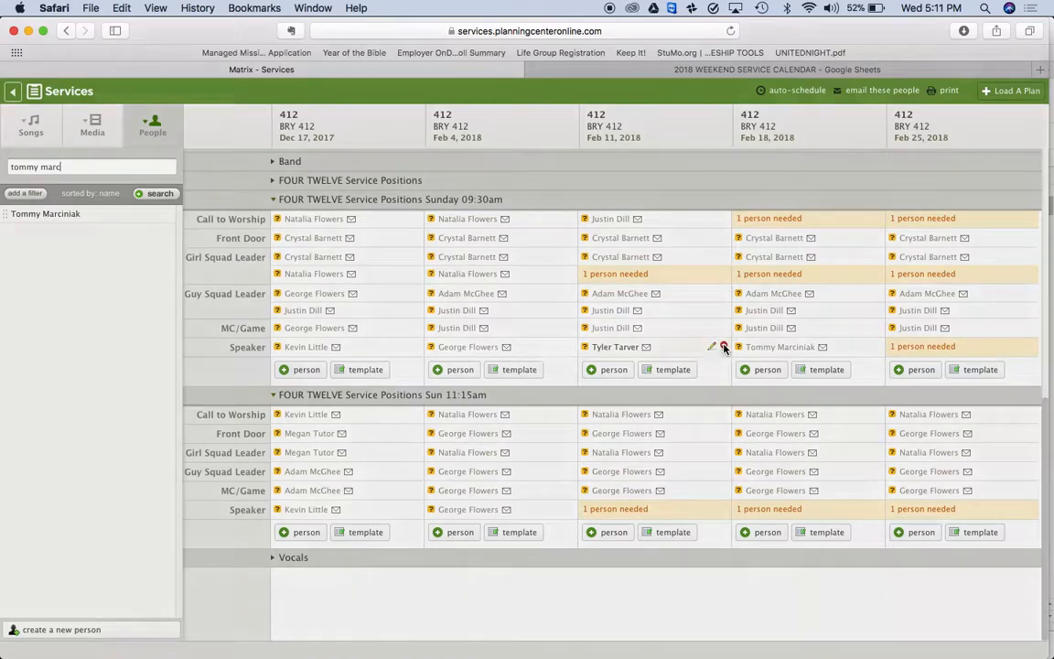
Remove the test speaker assignments from Feb 11 and Feb 18
click(722, 346)
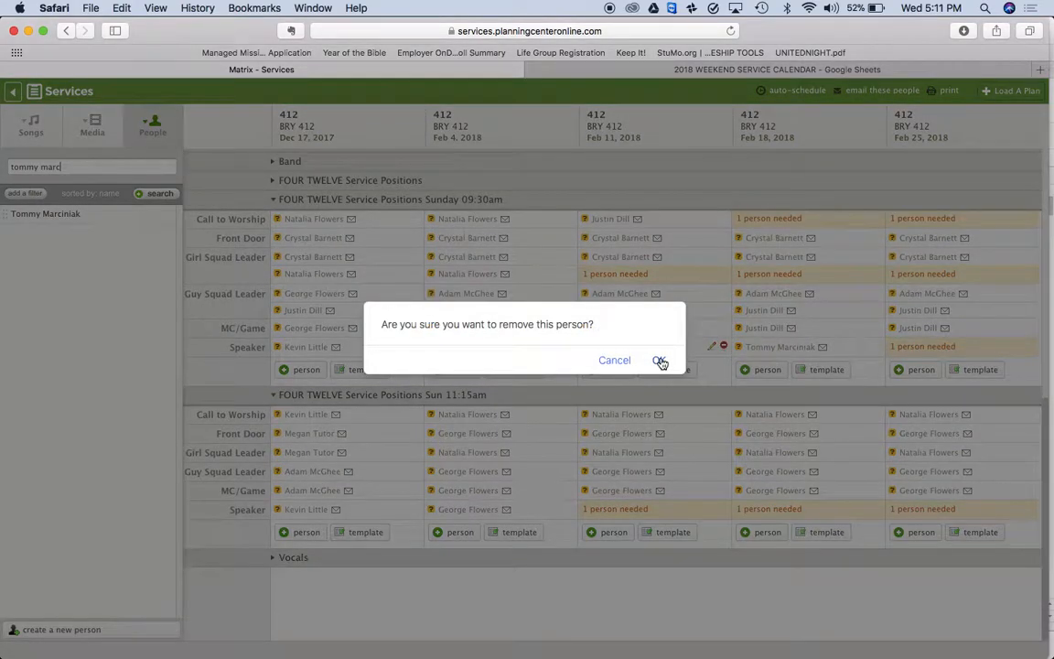
click(659, 359)
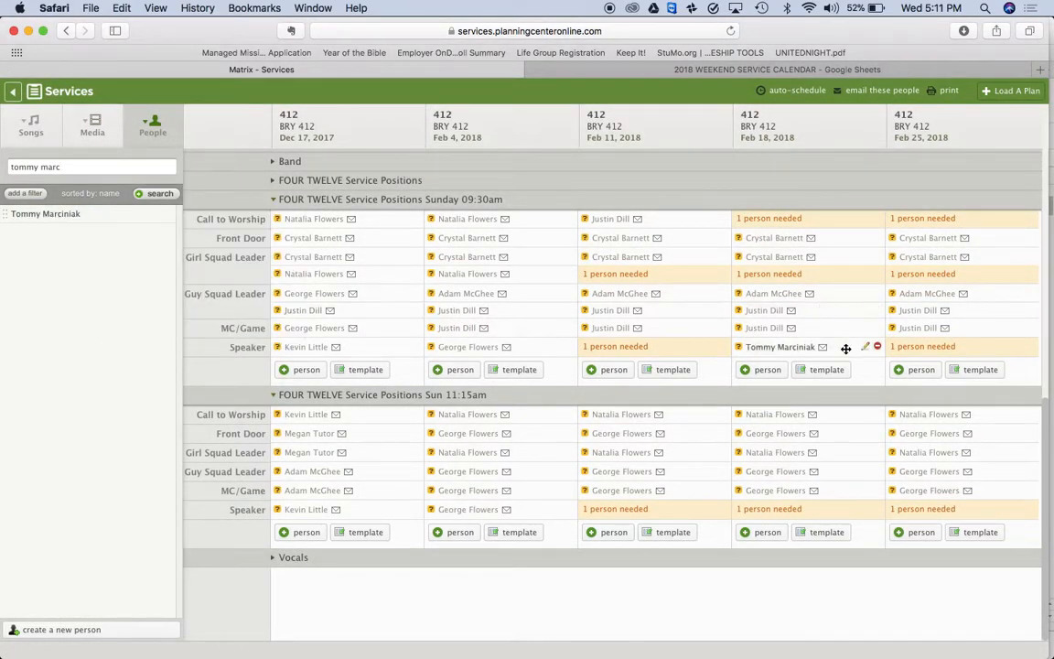
click(876, 348)
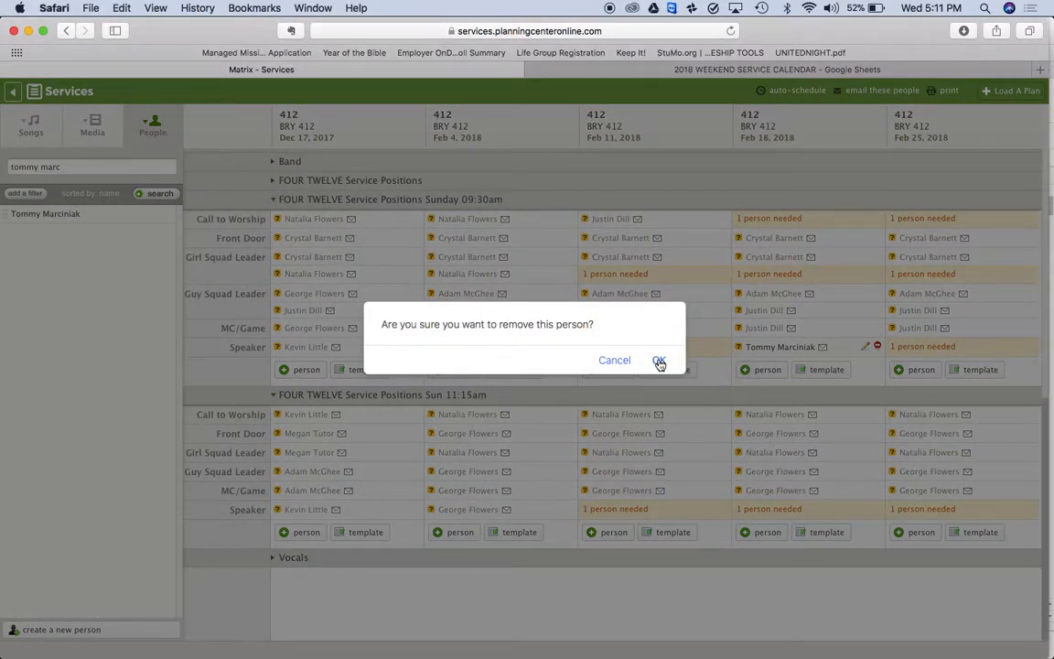
click(659, 359)
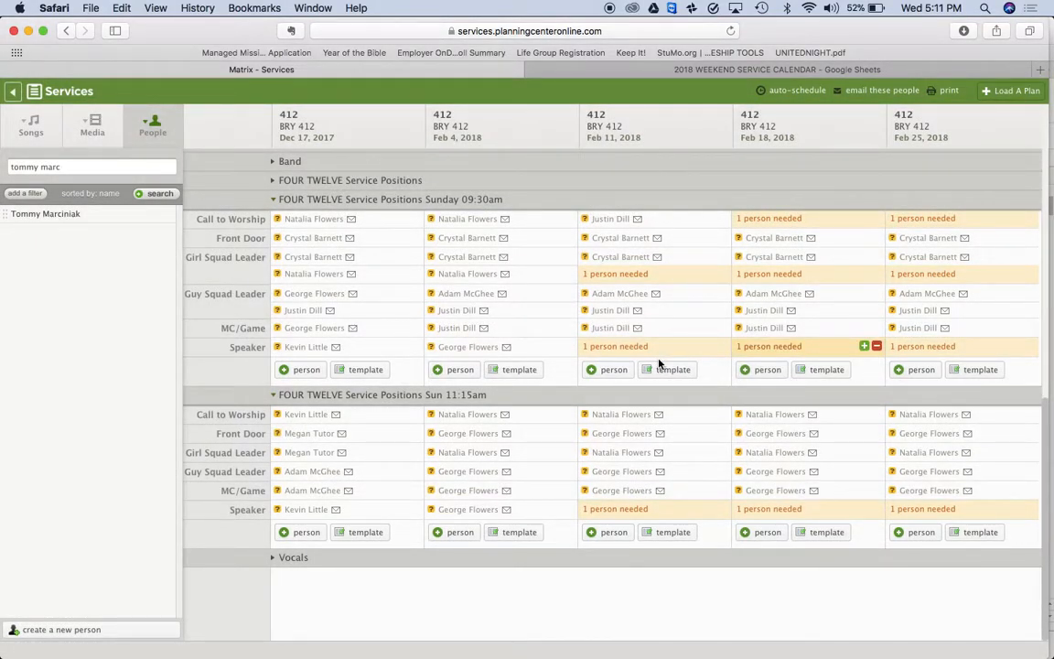